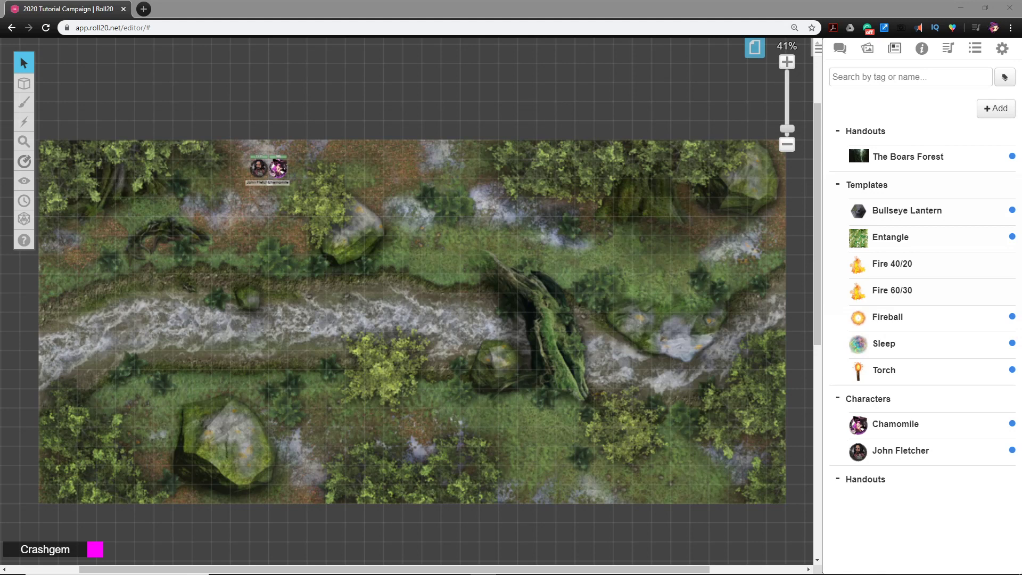
Examine the forest stream map and the two player character tokens near its upper edge
{"action": "scroll", "coordinate": [372, 218], "scroll_direction": "up", "scroll_amount": 2}
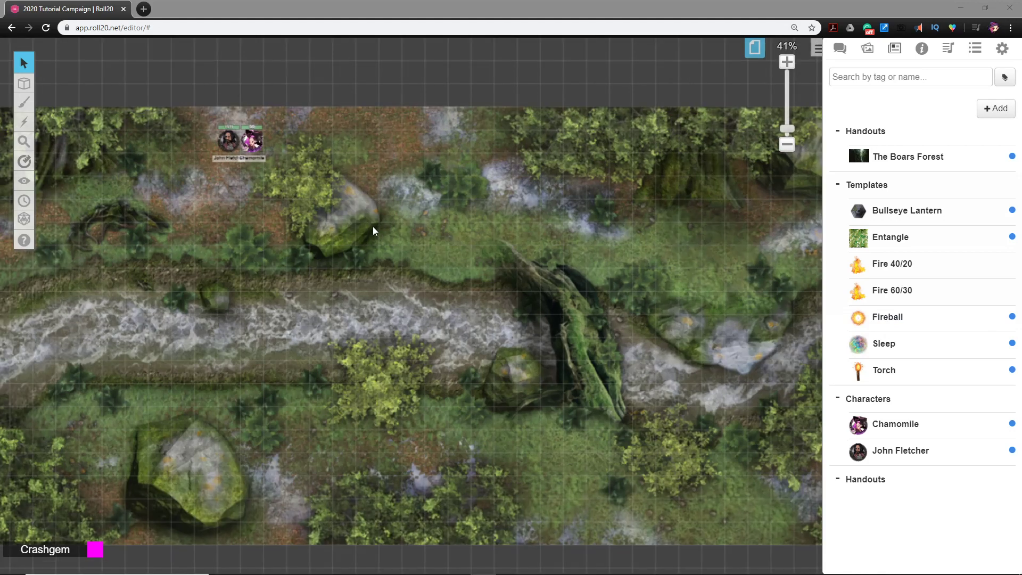
{"action": "left_click_drag", "start_coordinate": [382, 238], "coordinate": [403, 249]}
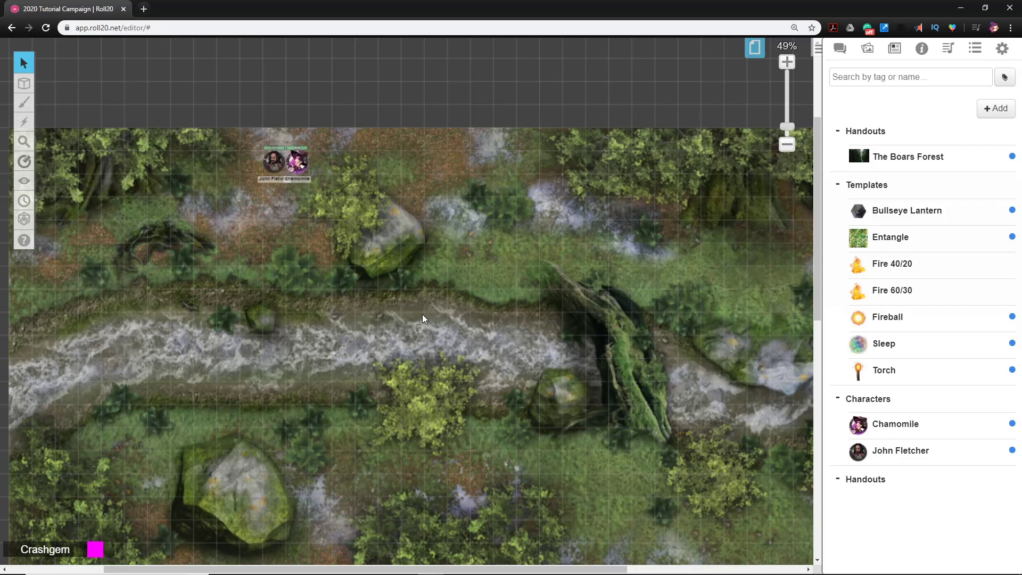
{"action": "left_click_drag", "start_coordinate": [424, 323], "coordinate": [499, 271]}
{"action": "scroll", "coordinate": [499, 271], "scroll_direction": "up", "scroll_amount": 2}
{"action": "scroll", "coordinate": [432, 301], "scroll_direction": "up", "scroll_amount": 3}
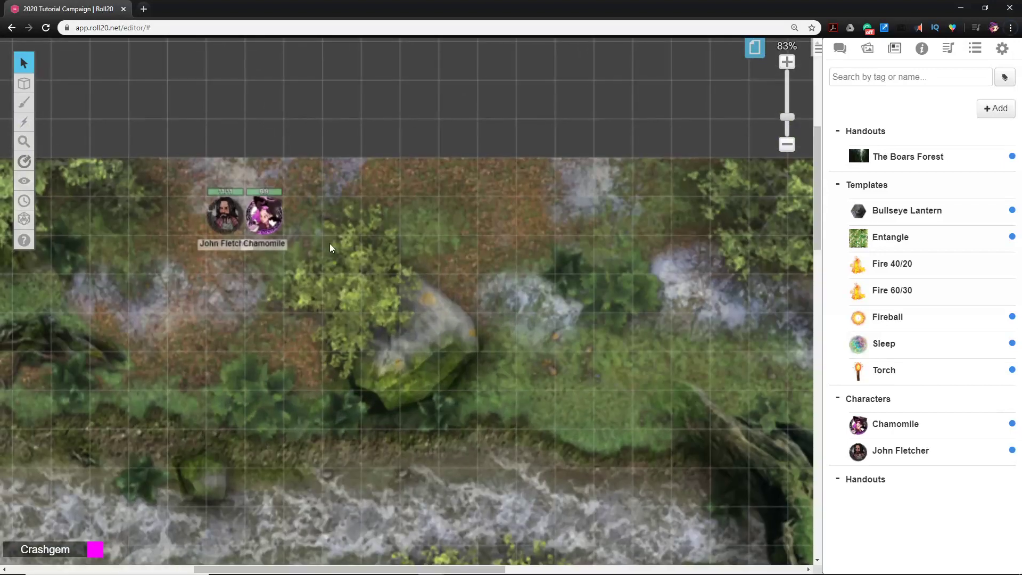
{"action": "left_click", "coordinate": [273, 222]}
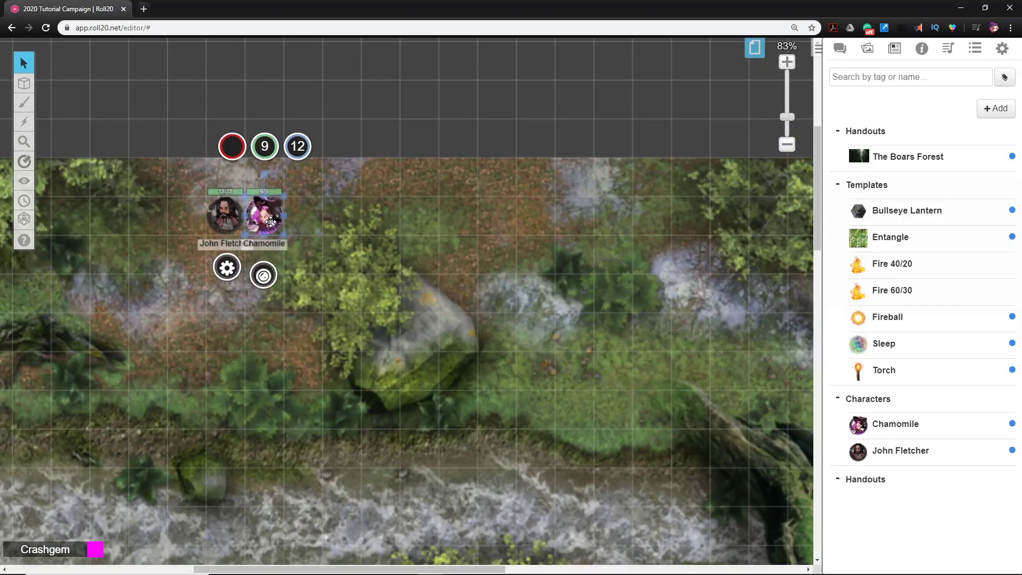
{"action": "left_click_drag", "start_coordinate": [241, 351], "coordinate": [425, 339]}
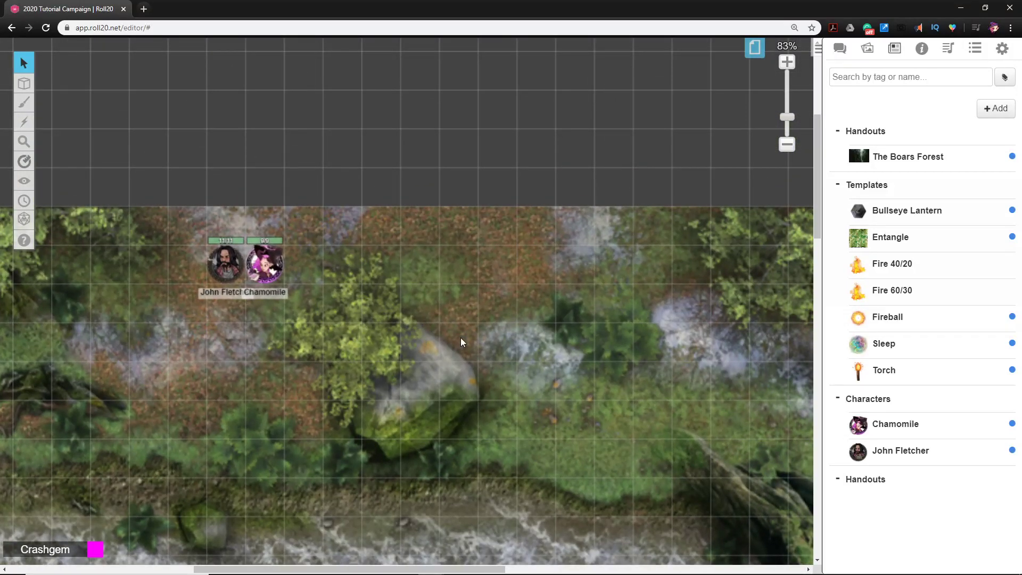
{"action": "scroll", "coordinate": [569, 398], "scroll_direction": "down", "scroll_amount": 4}
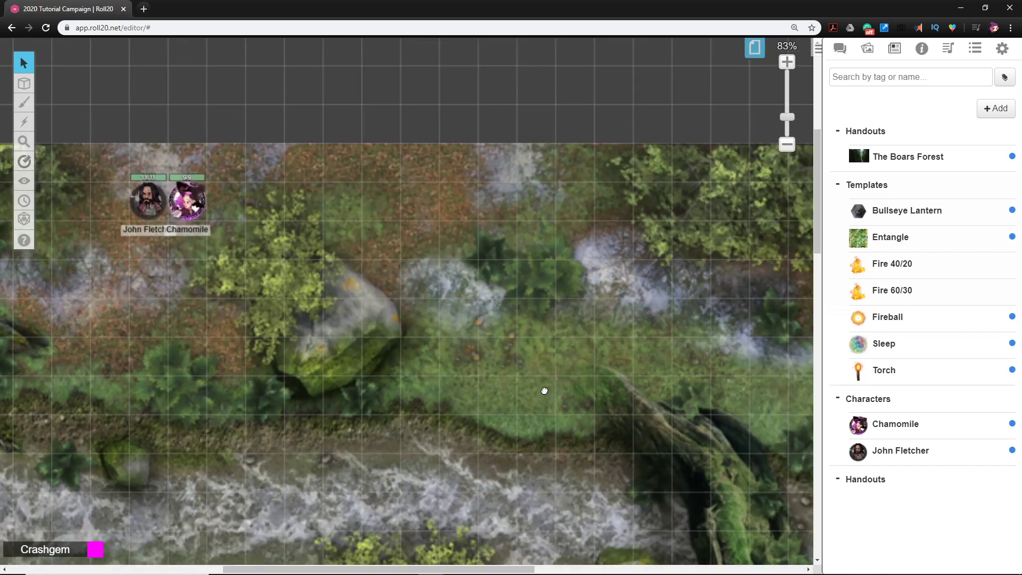
{"action": "scroll", "coordinate": [547, 420], "scroll_direction": "down", "scroll_amount": 2}
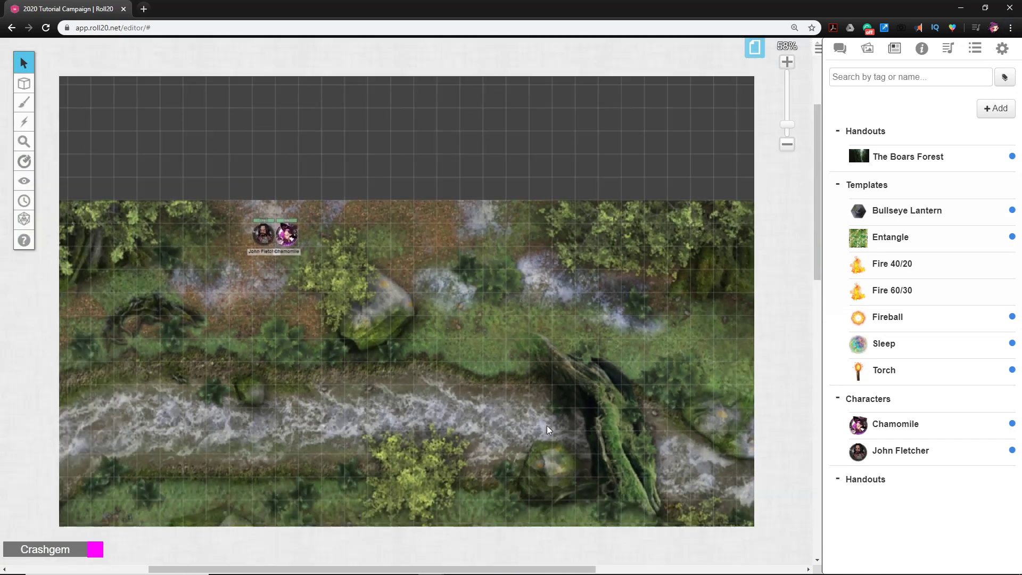
{"action": "left_click_drag", "start_coordinate": [546, 425], "coordinate": [518, 407]}
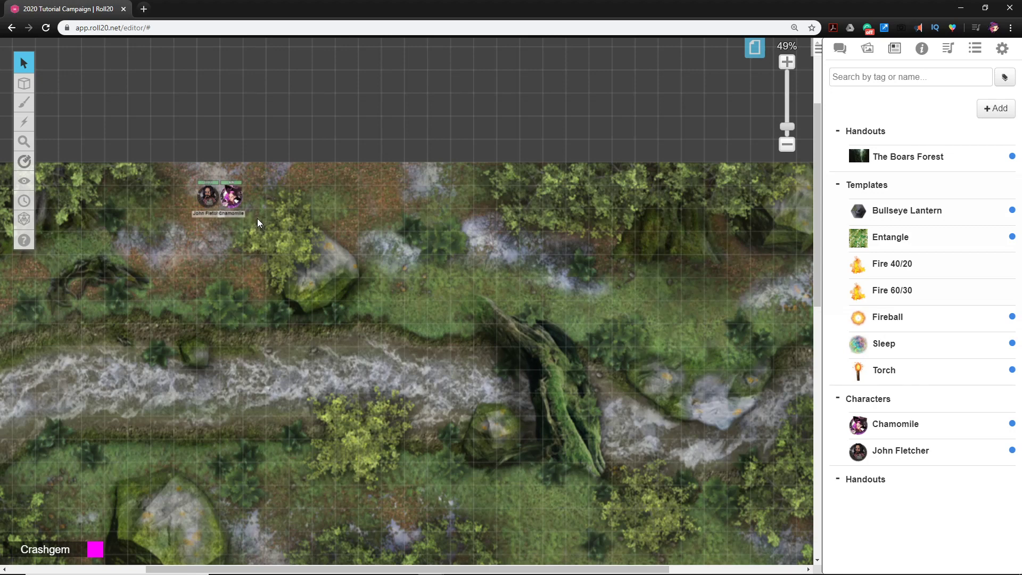
Move the two player character tokens onto the grassy north riverbank beside the upper end of the fallen log
{"action": "left_click_drag", "start_coordinate": [210, 208], "coordinate": [494, 287]}
{"action": "left_click", "coordinate": [596, 356]}
{"action": "left_click_drag", "start_coordinate": [596, 356], "coordinate": [527, 345]}
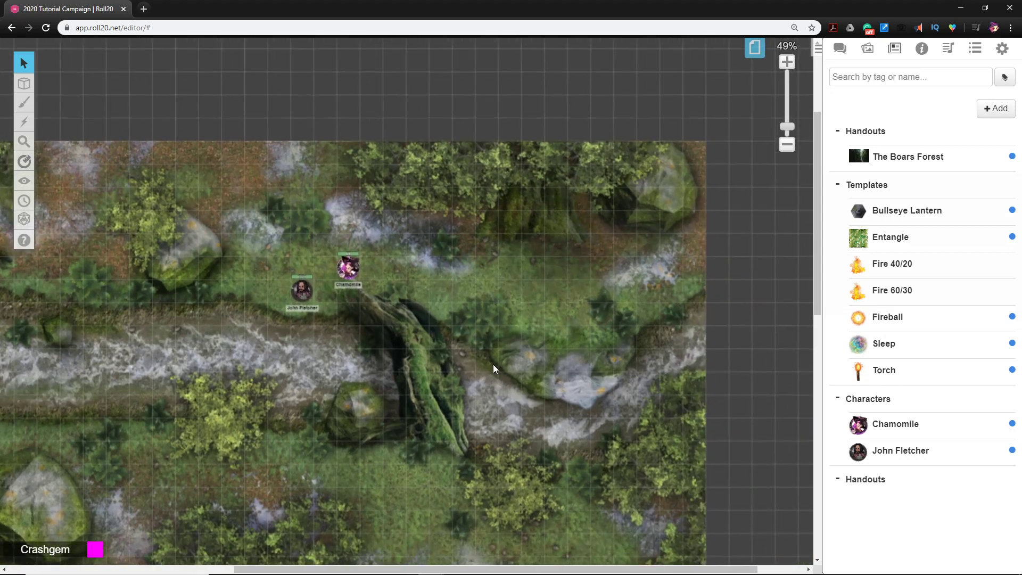
{"action": "scroll", "coordinate": [493, 364], "scroll_direction": "up", "scroll_amount": 3}
{"action": "left_click_drag", "start_coordinate": [418, 333], "coordinate": [464, 353]}
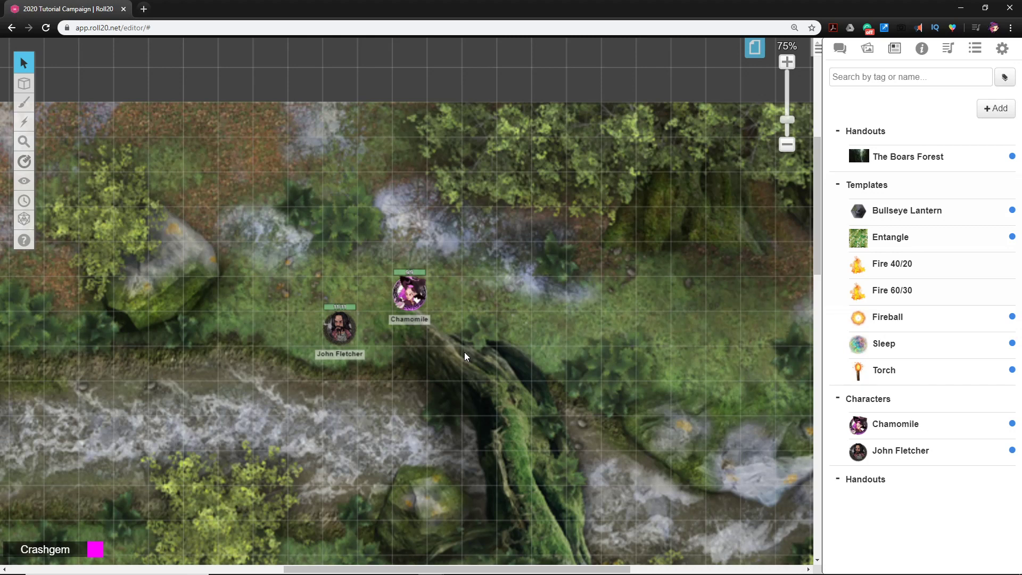
Search the D&D 5th Edition compendium for "boar" and add the Giant Boar to the area above the map
{"action": "scroll", "coordinate": [470, 321], "scroll_direction": "down", "scroll_amount": 3}
{"action": "scroll", "coordinate": [482, 357], "scroll_direction": "down", "scroll_amount": 2}
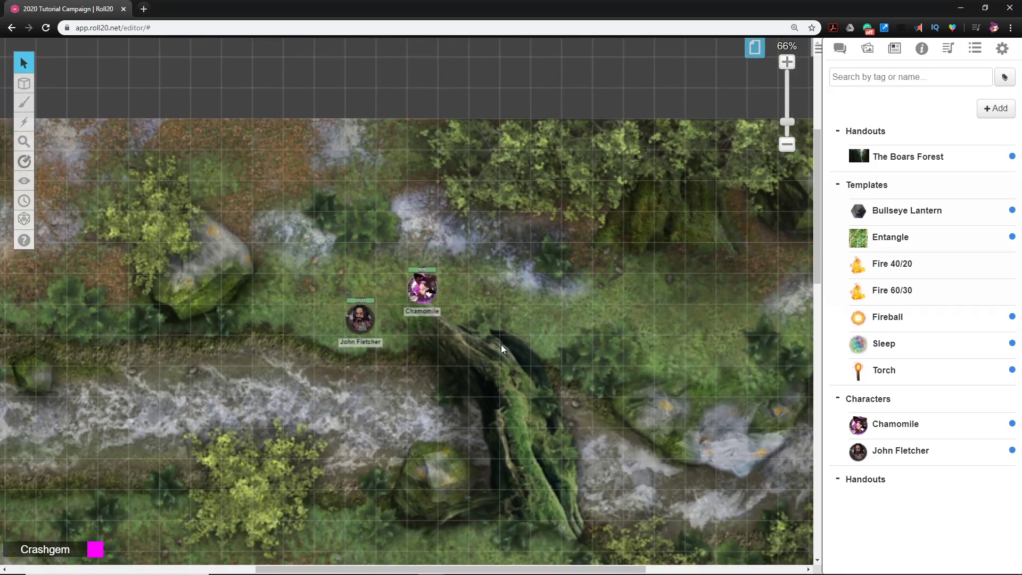
{"action": "left_click_drag", "start_coordinate": [573, 344], "coordinate": [477, 336]}
{"action": "scroll", "coordinate": [467, 303], "scroll_direction": "down", "scroll_amount": 2}
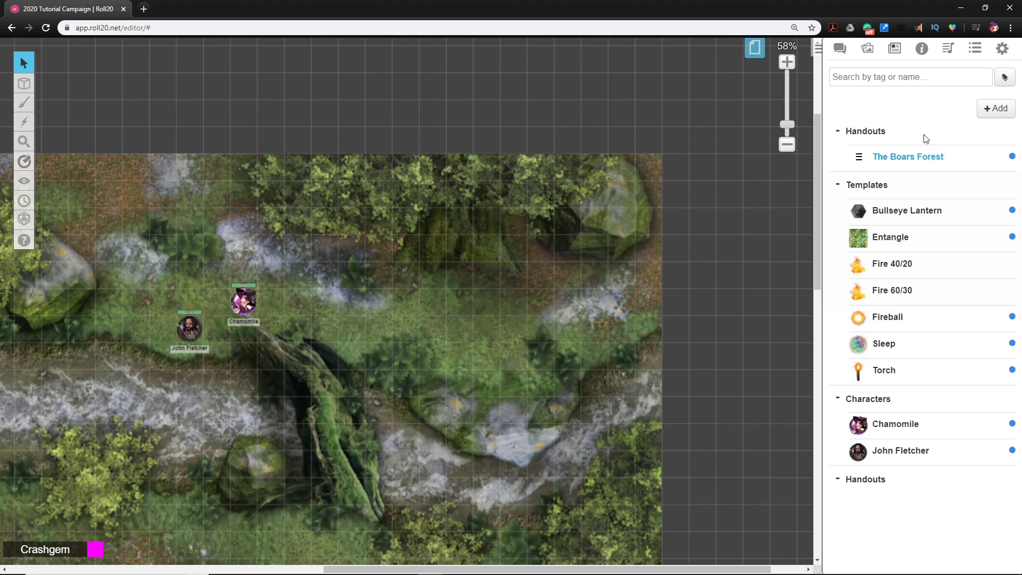
{"action": "left_click", "coordinate": [916, 54]}
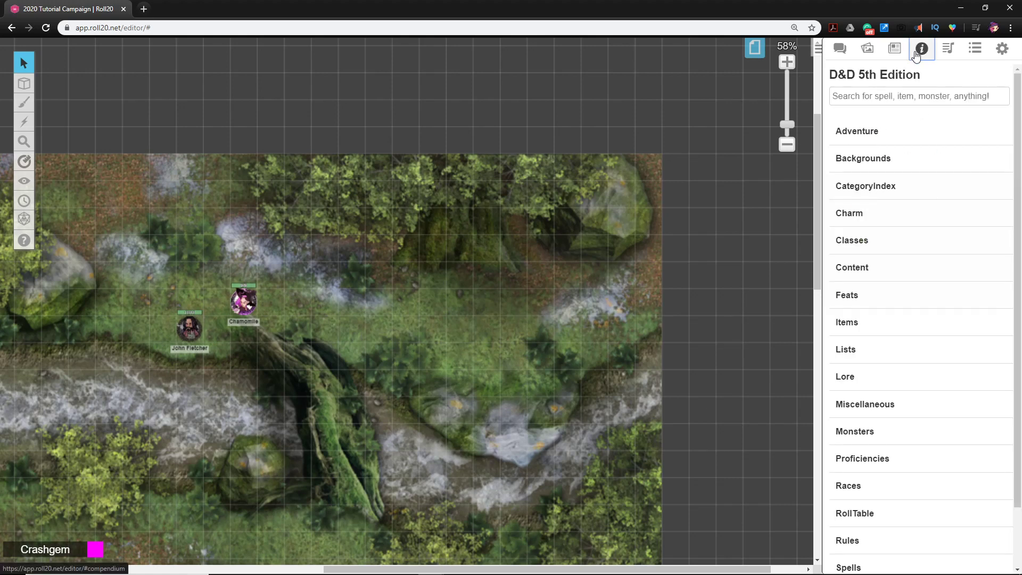
{"action": "left_click", "coordinate": [913, 97]}
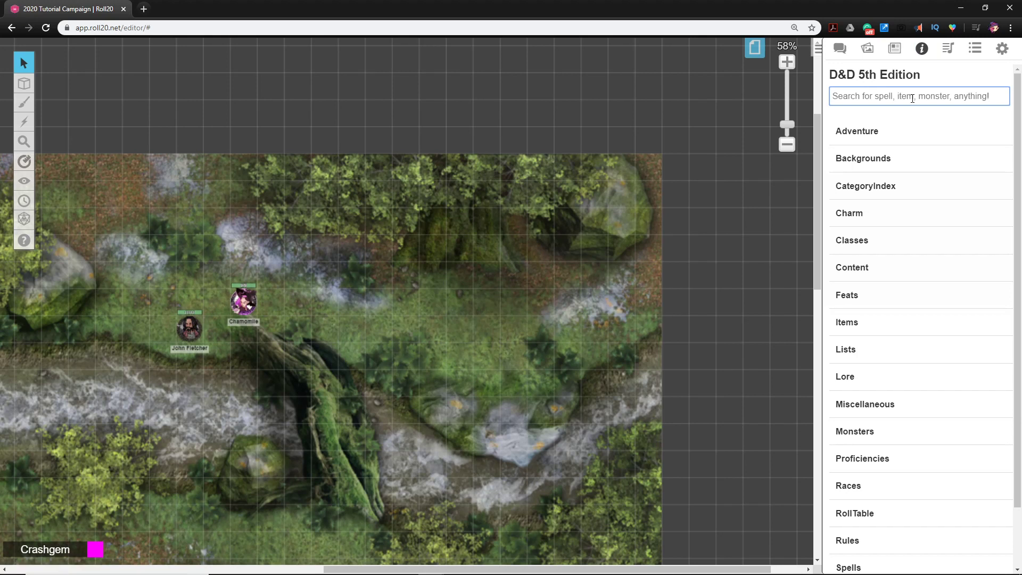
{"action": "type", "text": "boar"}
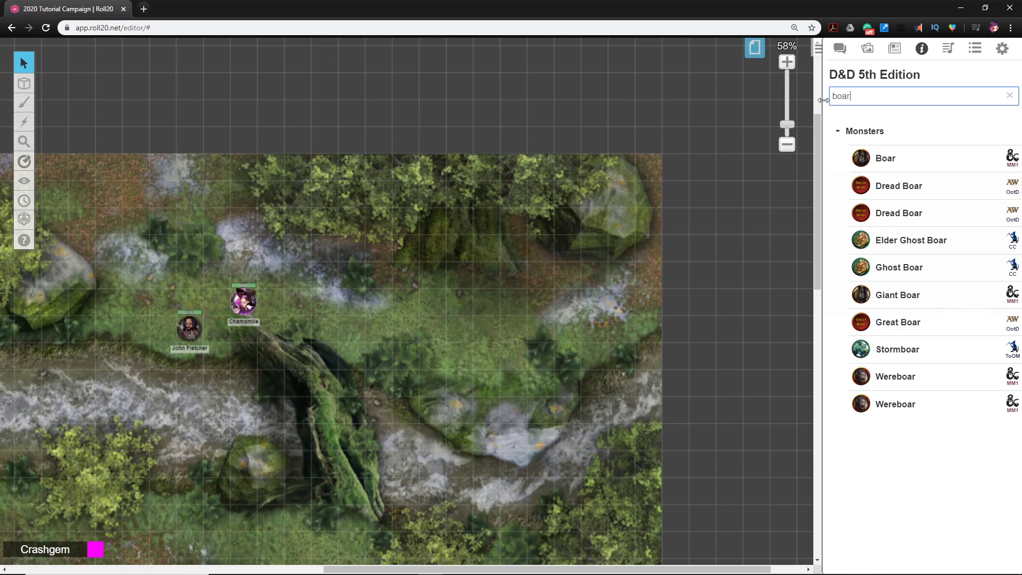
{"action": "left_click_drag", "start_coordinate": [914, 300], "coordinate": [555, 152]}
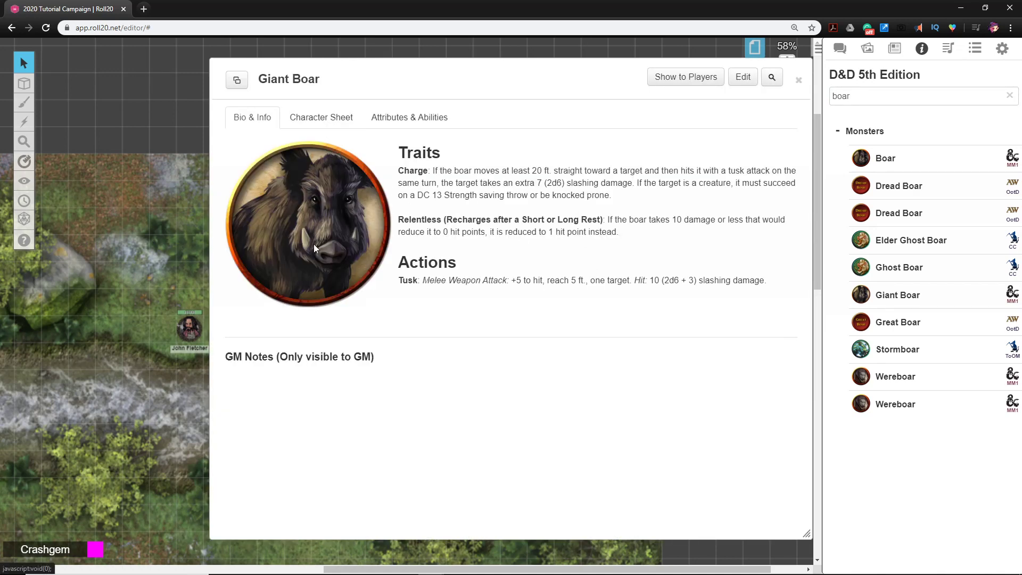
Roll the Tusk attack and post the Charge trait to the chat from the Giant Boar's character sheet, then close the sheet
{"action": "left_click", "coordinate": [309, 124]}
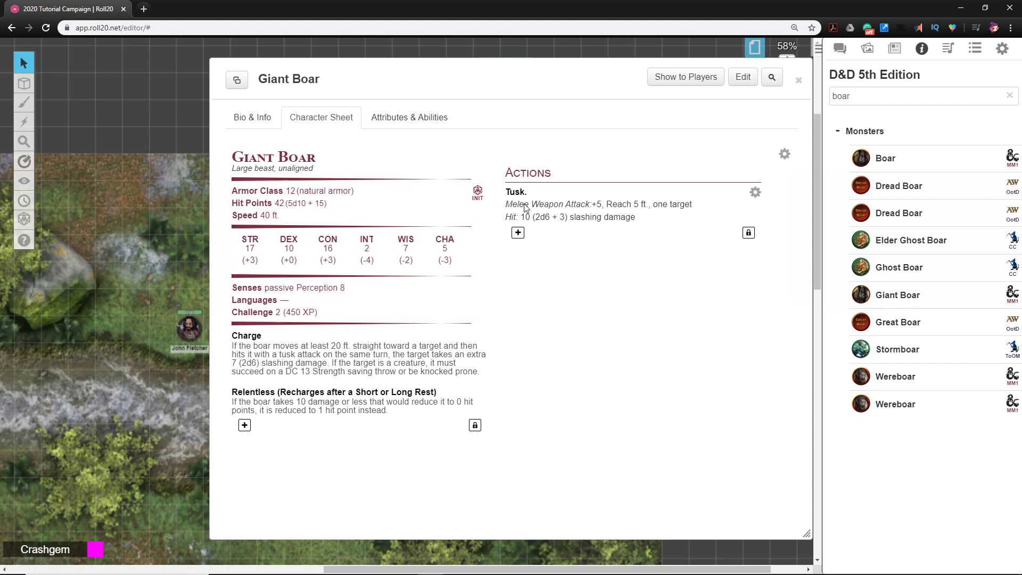
{"action": "left_click_drag", "start_coordinate": [573, 80], "coordinate": [485, 87]}
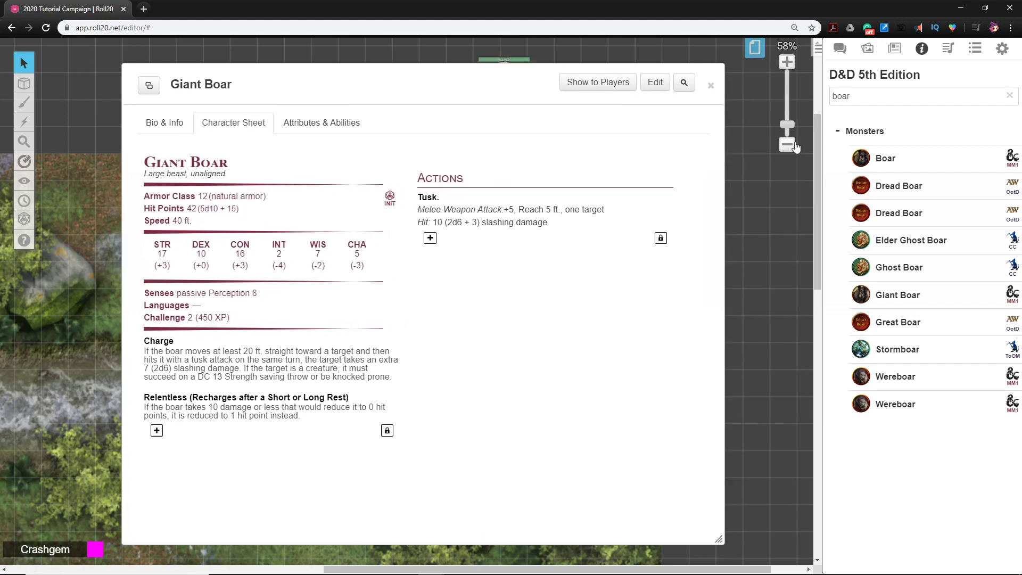
{"action": "left_click", "coordinate": [840, 49]}
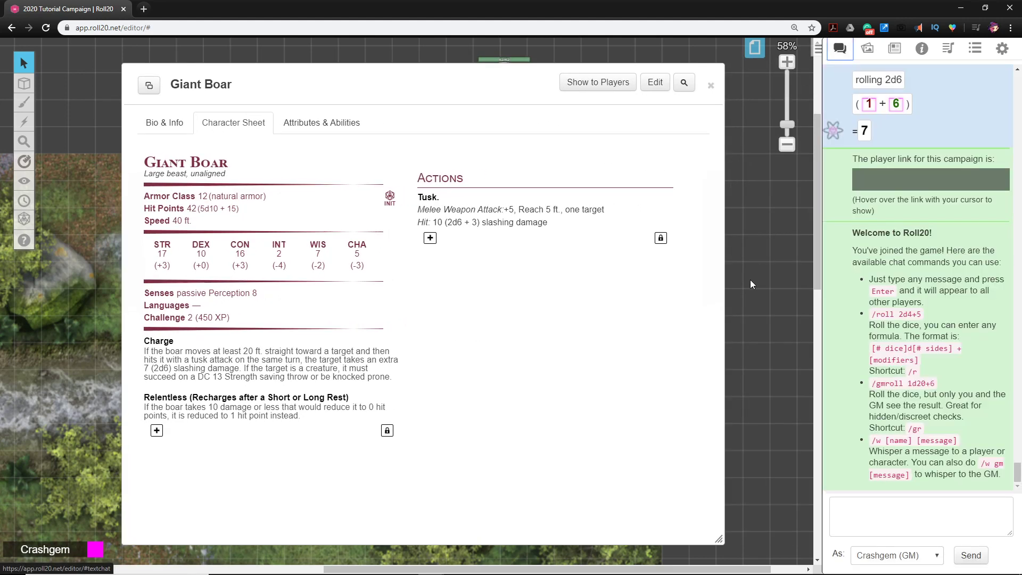
{"action": "left_click", "coordinate": [867, 47]}
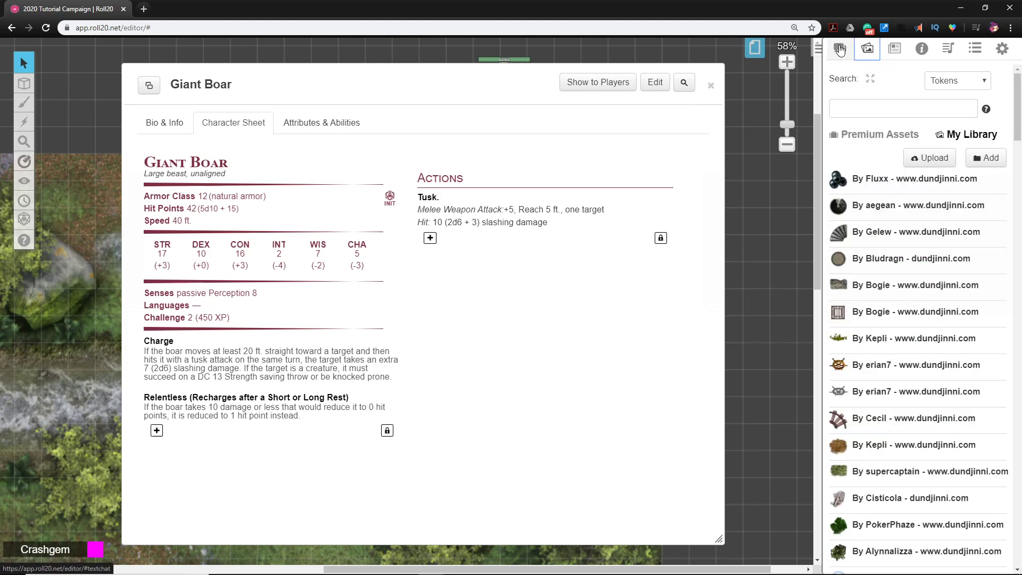
{"action": "left_click", "coordinate": [840, 49]}
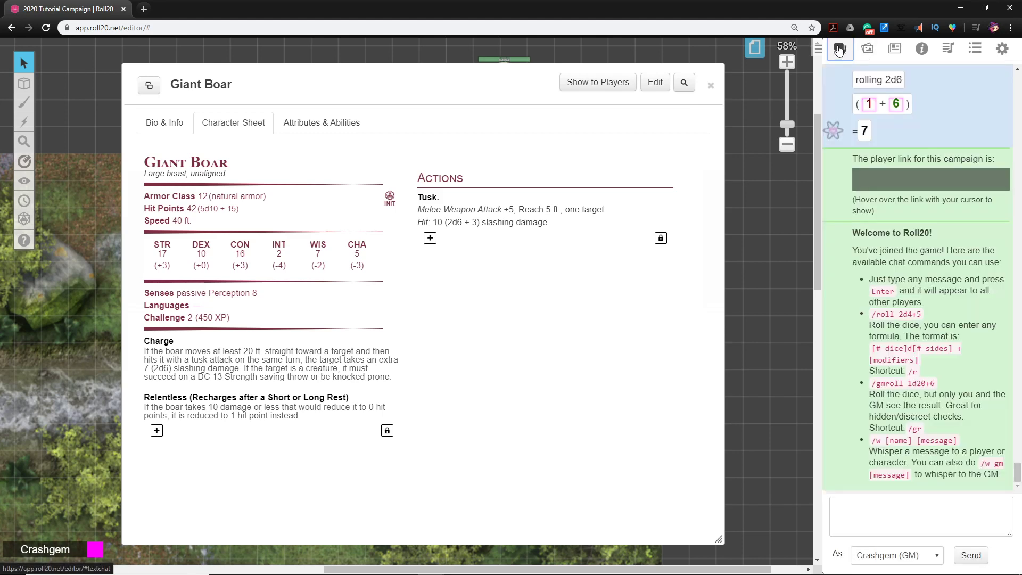
{"action": "left_click", "coordinate": [427, 198]}
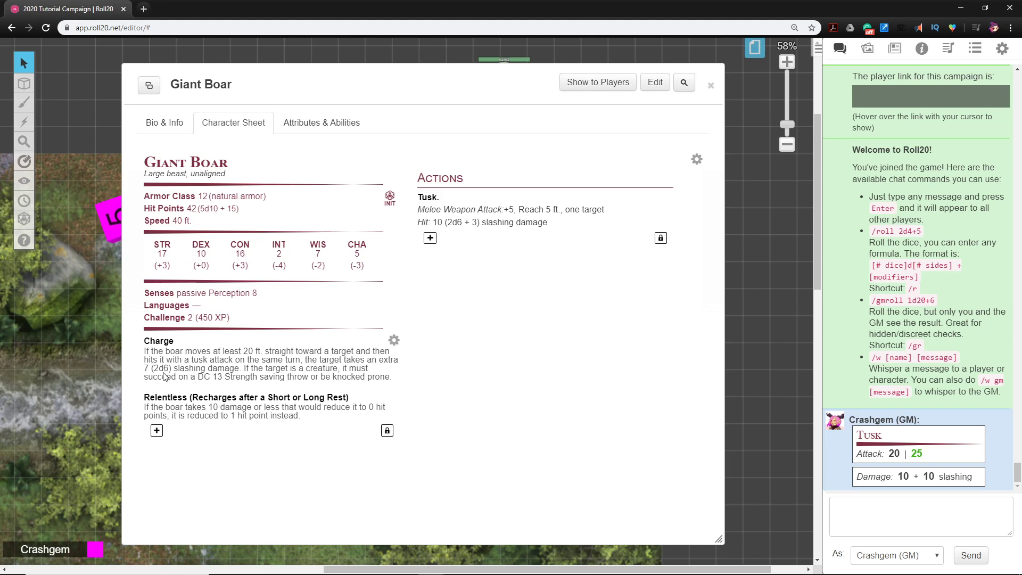
{"action": "left_click", "coordinate": [152, 343]}
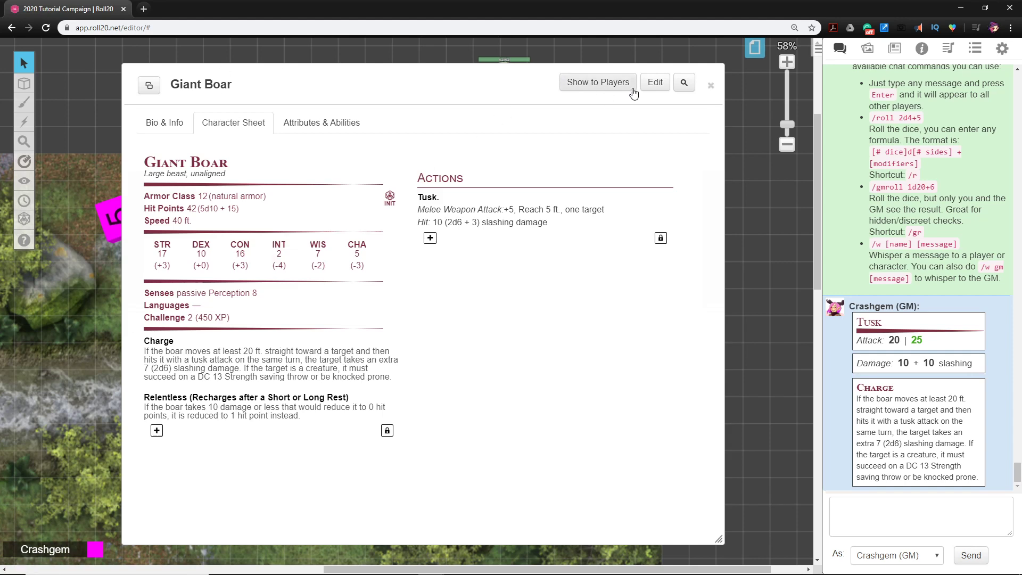
{"action": "left_click", "coordinate": [712, 87]}
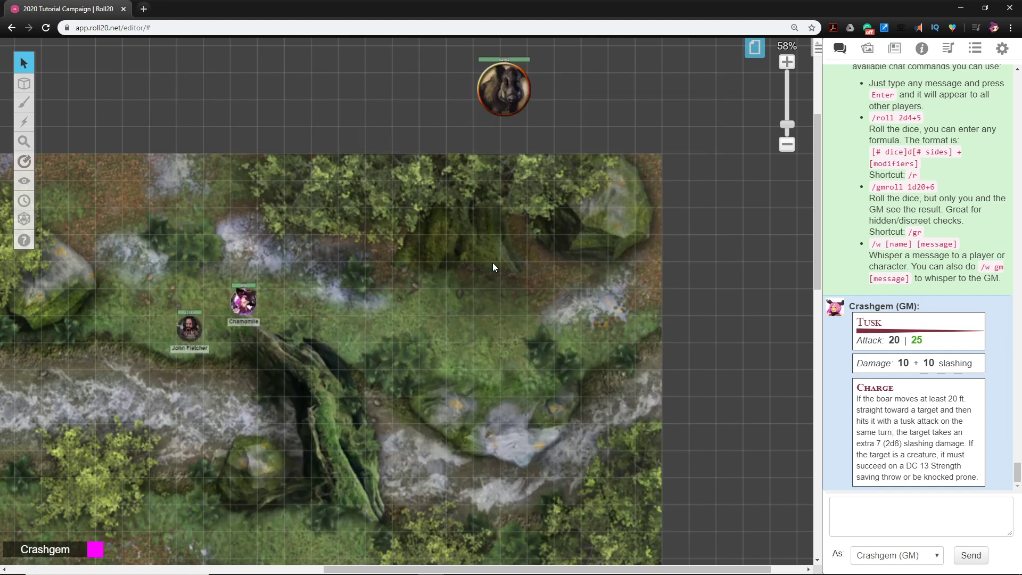
Place three more Giant Boar tokens from the journal in the empty area above the map
{"action": "scroll", "coordinate": [494, 265], "scroll_direction": "up", "scroll_amount": 1}
{"action": "scroll", "coordinate": [494, 265], "scroll_direction": "left", "scroll_amount": 1}
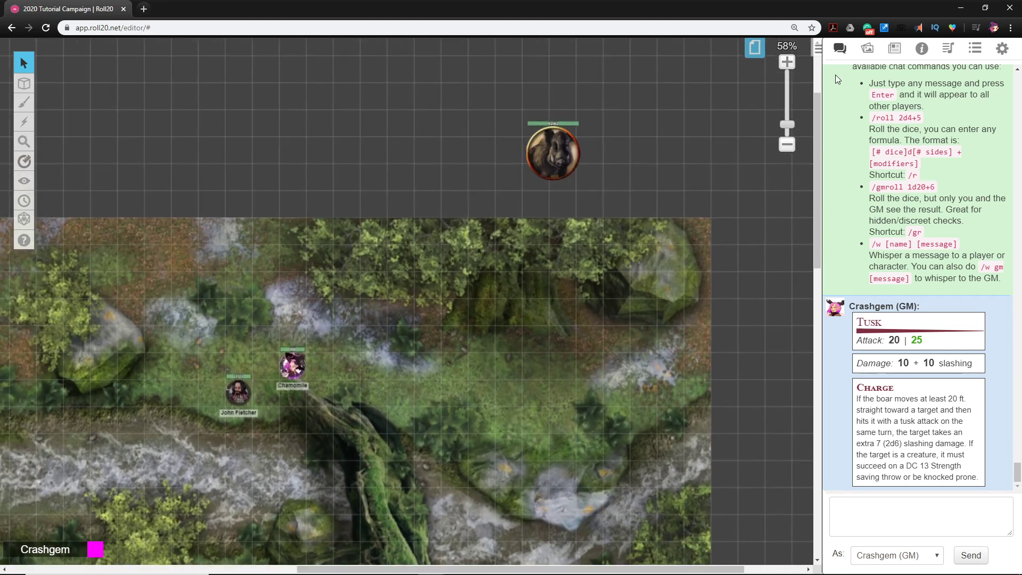
{"action": "left_click", "coordinate": [894, 50]}
{"action": "left_click_drag", "start_coordinate": [873, 129], "coordinate": [467, 110]}
{"action": "left_click_drag", "start_coordinate": [852, 130], "coordinate": [679, 169]}
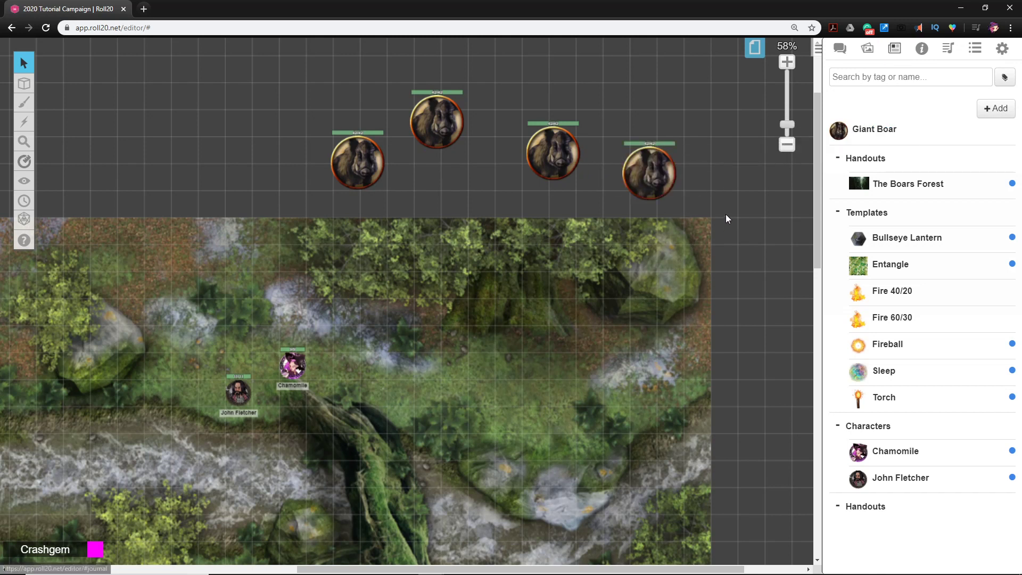
Delete all four Giant Boar tokens above the map
{"action": "left_click_drag", "start_coordinate": [727, 218], "coordinate": [286, 76]}
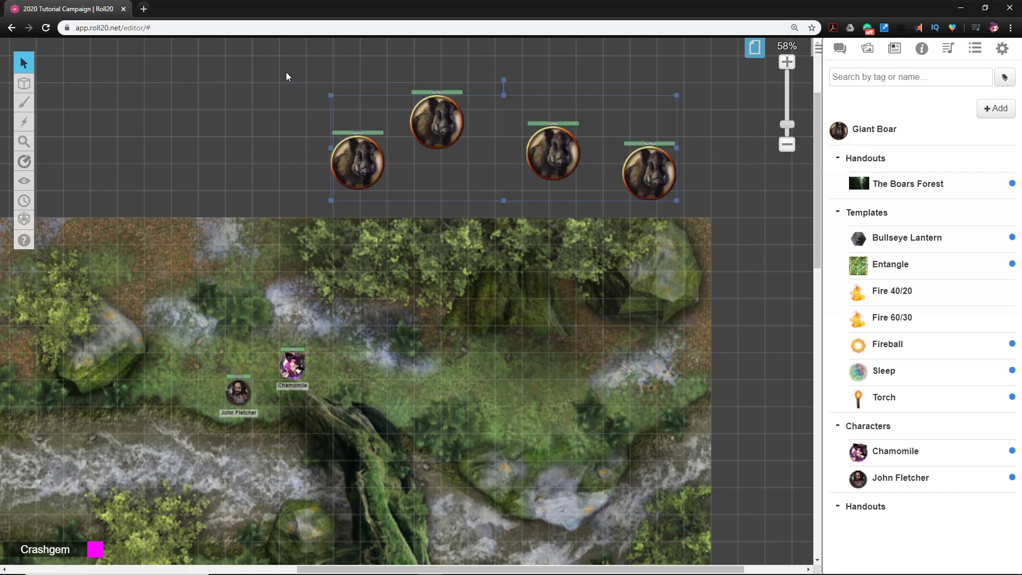
{"action": "key", "text": "Delete"}
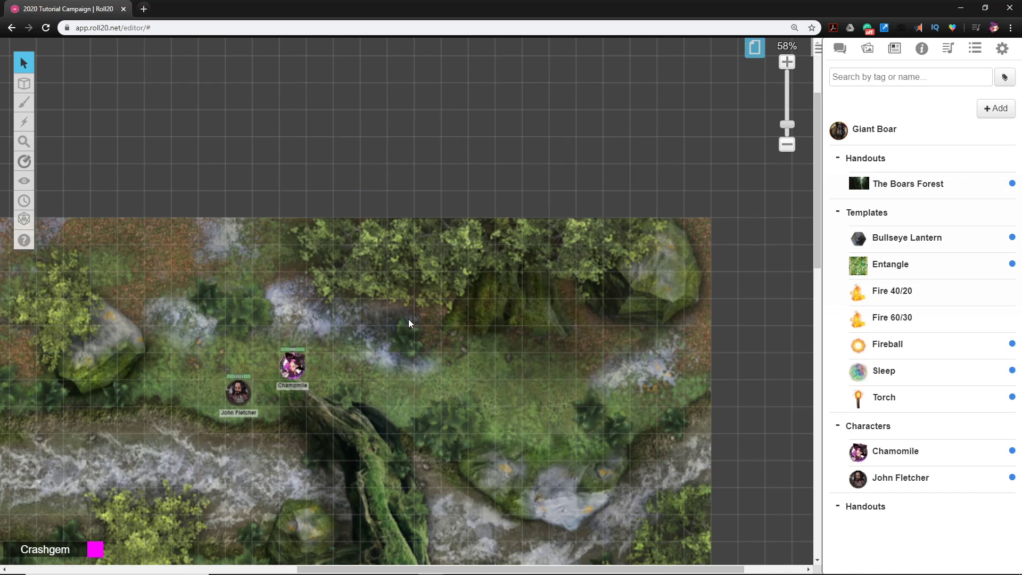
Look through the art library's token list, folders and recent uploads
{"action": "mouse_move", "coordinate": [409, 329]}
{"action": "left_mouse_down"}
{"action": "mouse_move", "coordinate": [449, 315]}
{"action": "mouse_move", "coordinate": [413, 319]}
{"action": "left_mouse_up"}
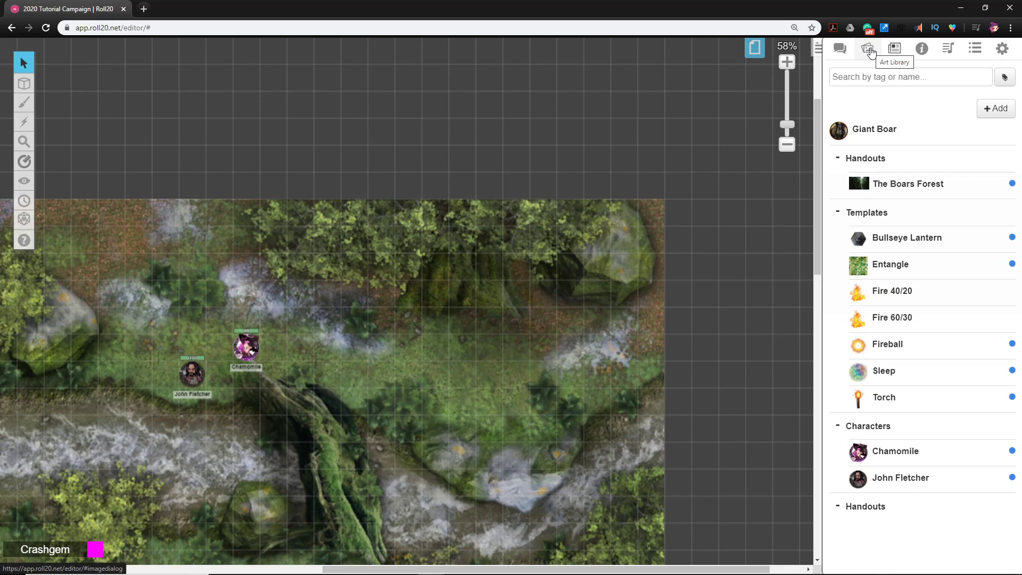
{"action": "left_click", "coordinate": [869, 50]}
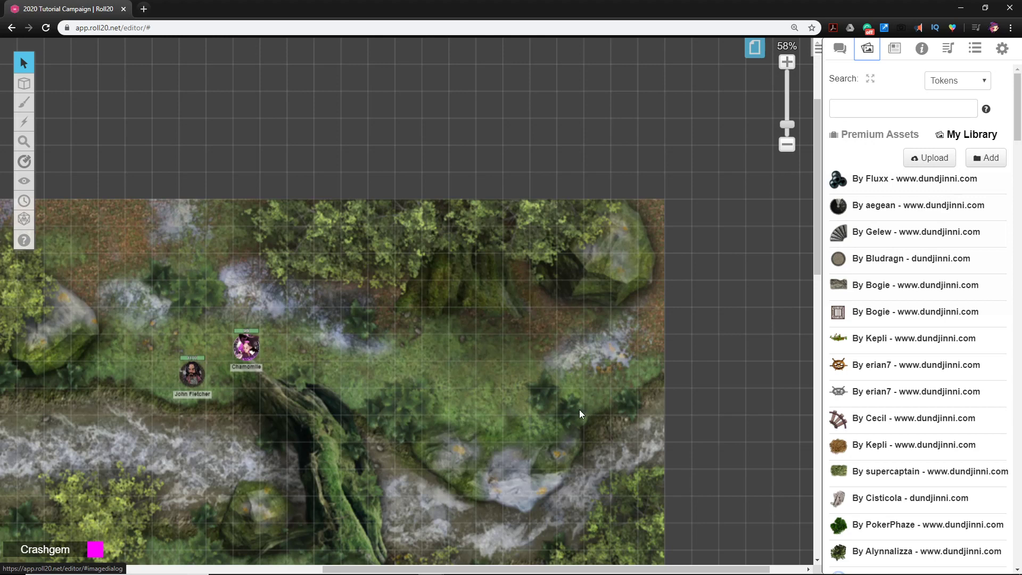
{"action": "left_click_drag", "start_coordinate": [575, 410], "coordinate": [604, 393]}
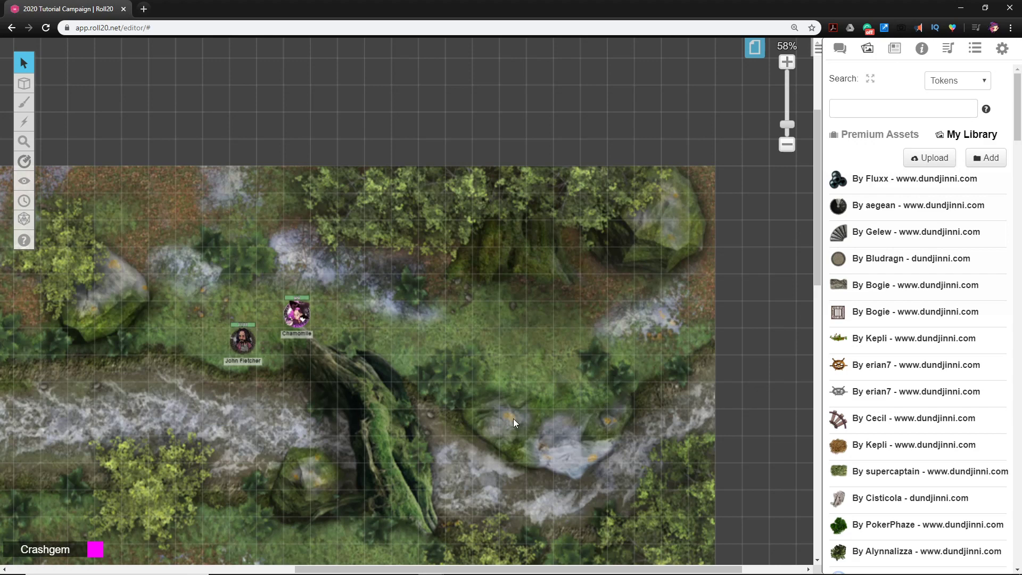
{"action": "left_click_drag", "start_coordinate": [513, 419], "coordinate": [526, 397]}
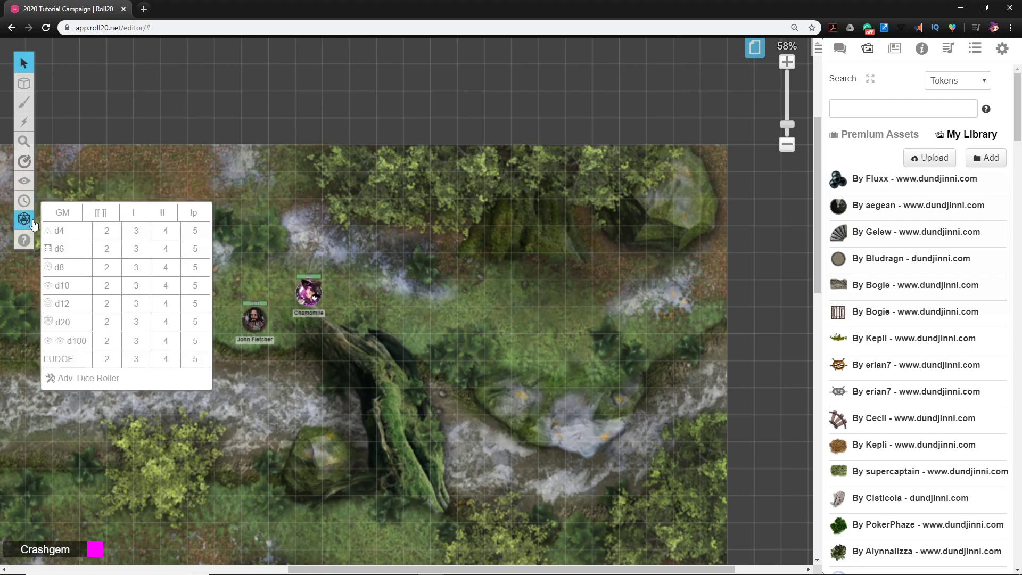
{"action": "left_click", "coordinate": [867, 48]}
{"action": "left_click_drag", "start_coordinate": [935, 339], "coordinate": [964, 367]}
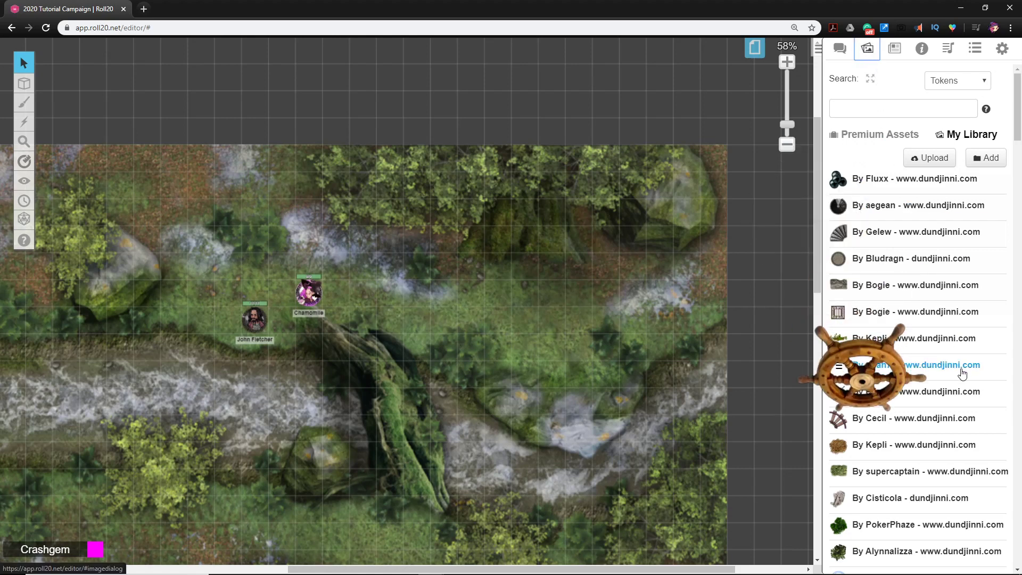
{"action": "scroll", "coordinate": [961, 373], "scroll_direction": "down", "scroll_amount": 8}
{"action": "scroll", "coordinate": [953, 426], "scroll_direction": "down", "scroll_amount": 9}
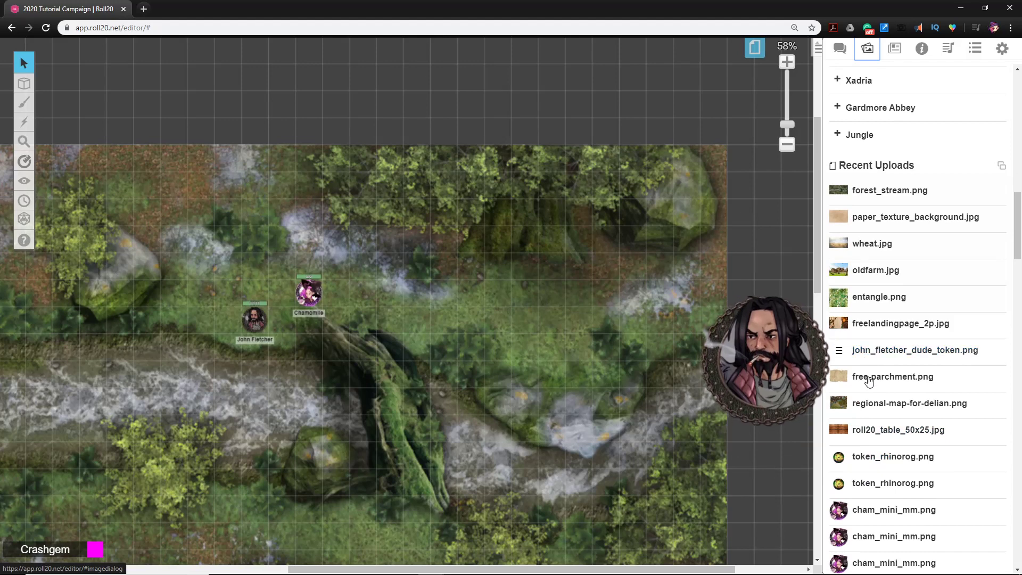
{"action": "scroll", "coordinate": [873, 404], "scroll_direction": "down", "scroll_amount": 6}
{"action": "scroll", "coordinate": [879, 437], "scroll_direction": "up", "scroll_amount": 20}
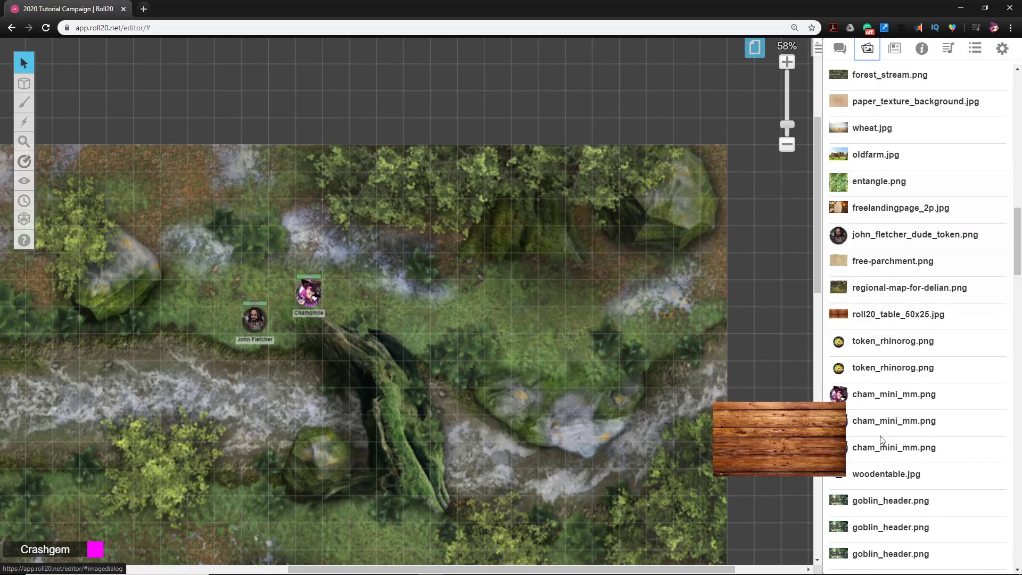
Search the art library for "boar" and place the boar_giant.png token in the empty area above the map
{"action": "left_click", "coordinate": [853, 109]}
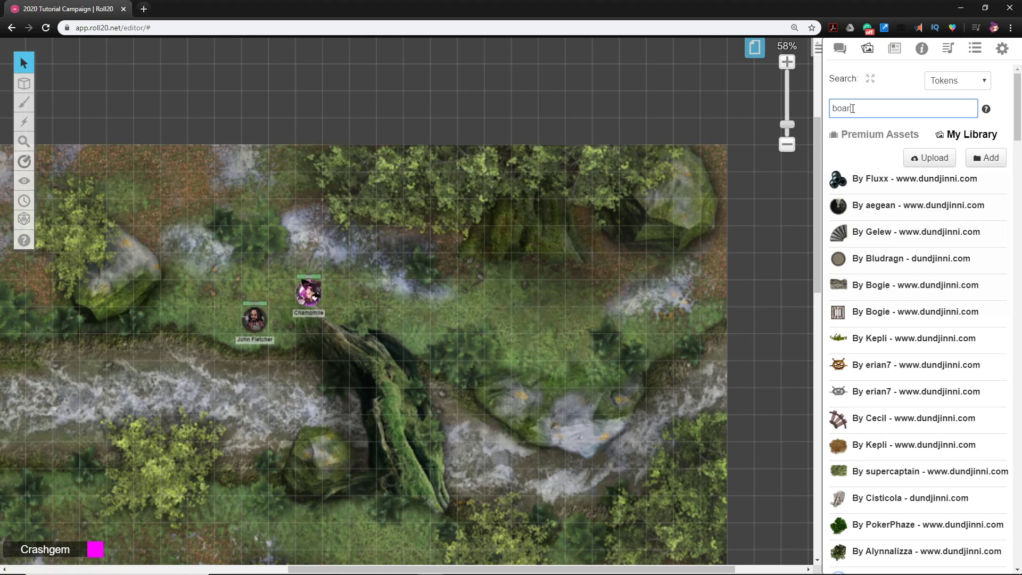
{"action": "key", "text": "Return"}
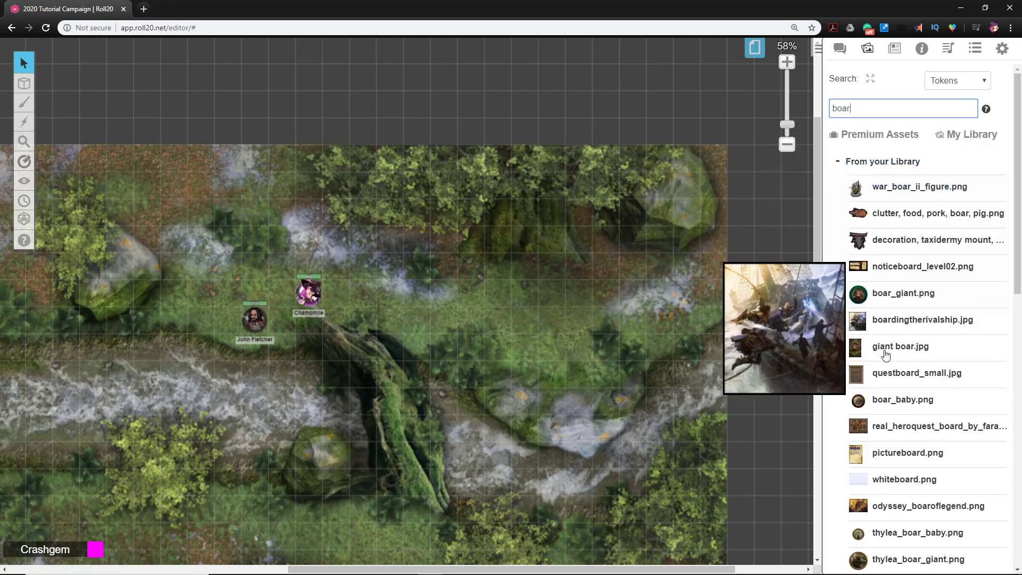
{"action": "left_click_drag", "start_coordinate": [900, 294], "coordinate": [417, 63]}
{"action": "left_click", "coordinate": [362, 102]}
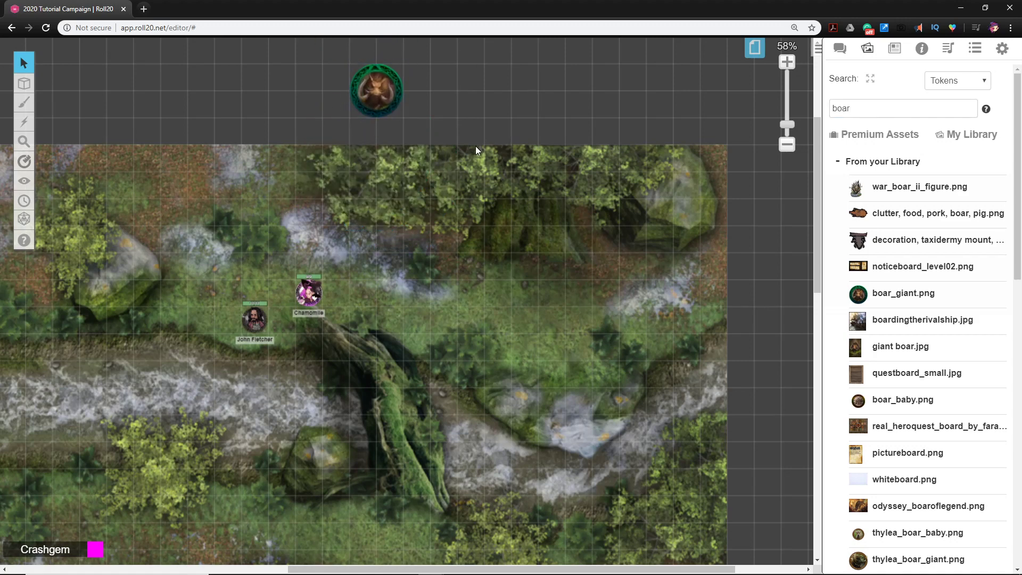
Enlarge the giant boar token above the map to about seven by seven grid squares
{"action": "scroll", "coordinate": [459, 181], "scroll_direction": "up", "scroll_amount": 3}
{"action": "left_click", "coordinate": [369, 233]}
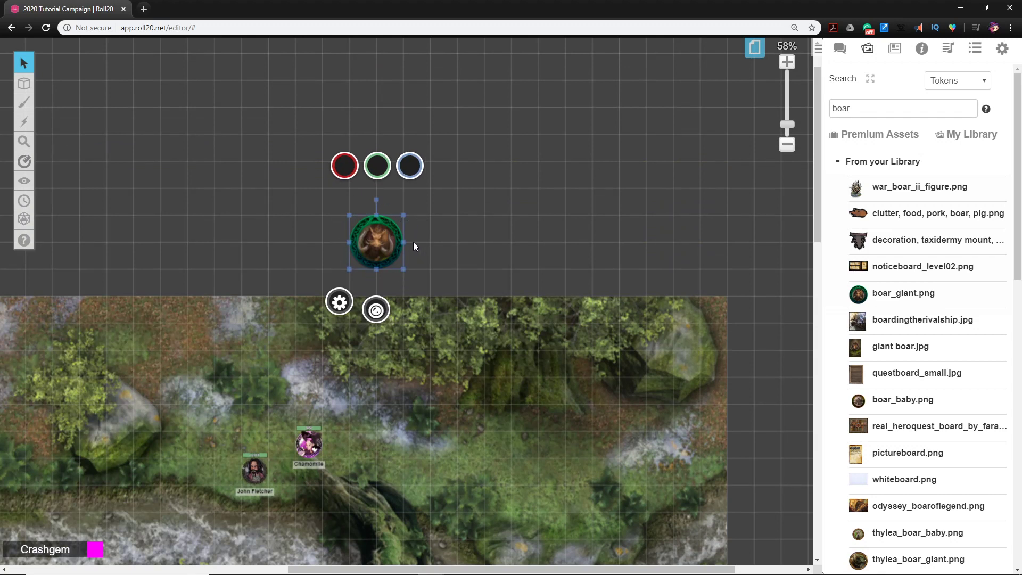
{"action": "left_click", "coordinate": [406, 215]}
{"action": "left_click_drag", "start_coordinate": [405, 216], "coordinate": [520, 63]}
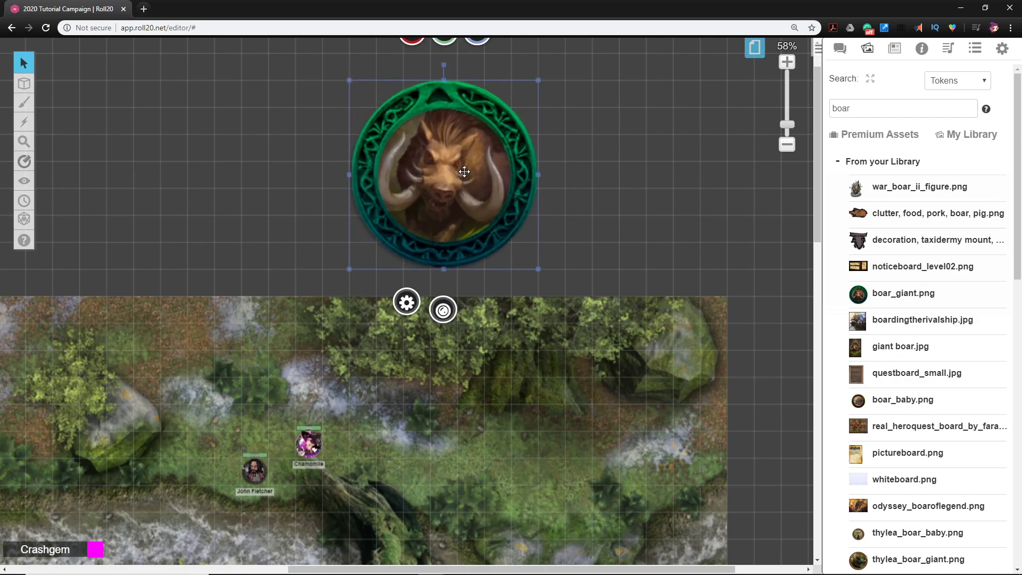
Try the enlarged giant boar token over the middle of the map, and return it to the area above
{"action": "key", "text": "ctrl+c"}
{"action": "key", "text": "ctrl+v"}
{"action": "scroll", "coordinate": [484, 362], "scroll_direction": "down", "scroll_amount": 3}
{"action": "left_click_drag", "start_coordinate": [484, 362], "coordinate": [489, 345]}
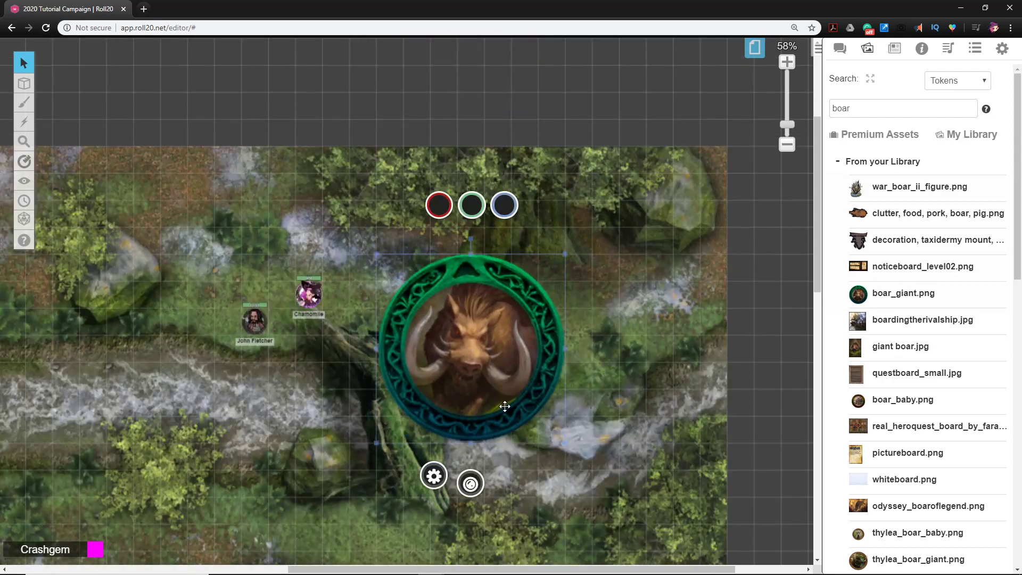
{"action": "scroll", "coordinate": [505, 406], "scroll_direction": "up", "scroll_amount": 2}
{"action": "scroll", "coordinate": [507, 395], "scroll_direction": "up", "scroll_amount": 3}
{"action": "left_click", "coordinate": [488, 359]}
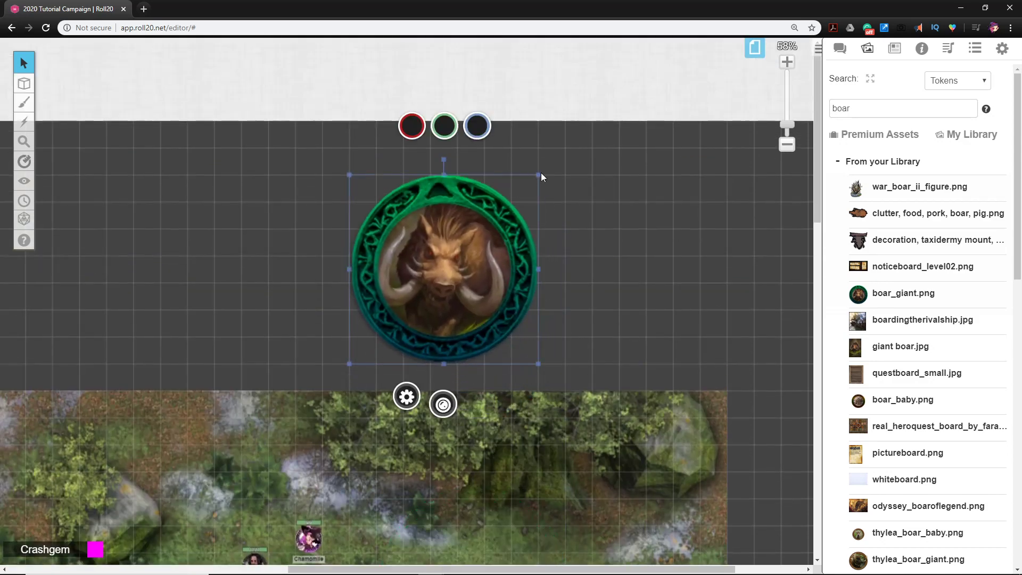
Shrink the enlarged giant boar token to two by two grid squares
{"action": "left_click_drag", "start_coordinate": [538, 174], "coordinate": [407, 321]}
{"action": "scroll", "coordinate": [429, 343], "scroll_direction": "down", "scroll_amount": 2}
{"action": "scroll", "coordinate": [499, 332], "scroll_direction": "down", "scroll_amount": 2}
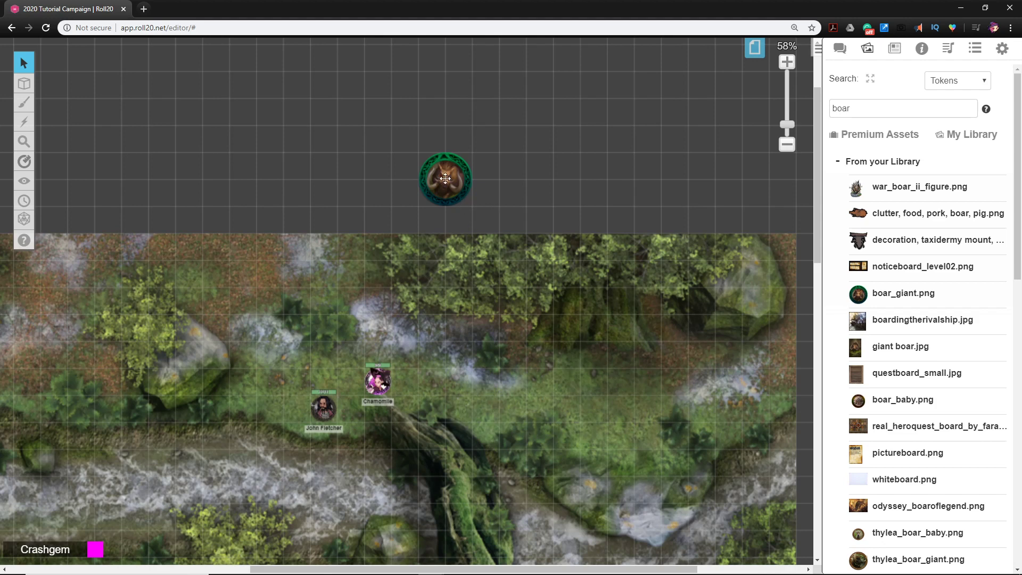
Move the giant boar token onto the forest map, between the tree cover and the large boulder near the upper edge
{"action": "left_click_drag", "start_coordinate": [459, 189], "coordinate": [540, 190]}
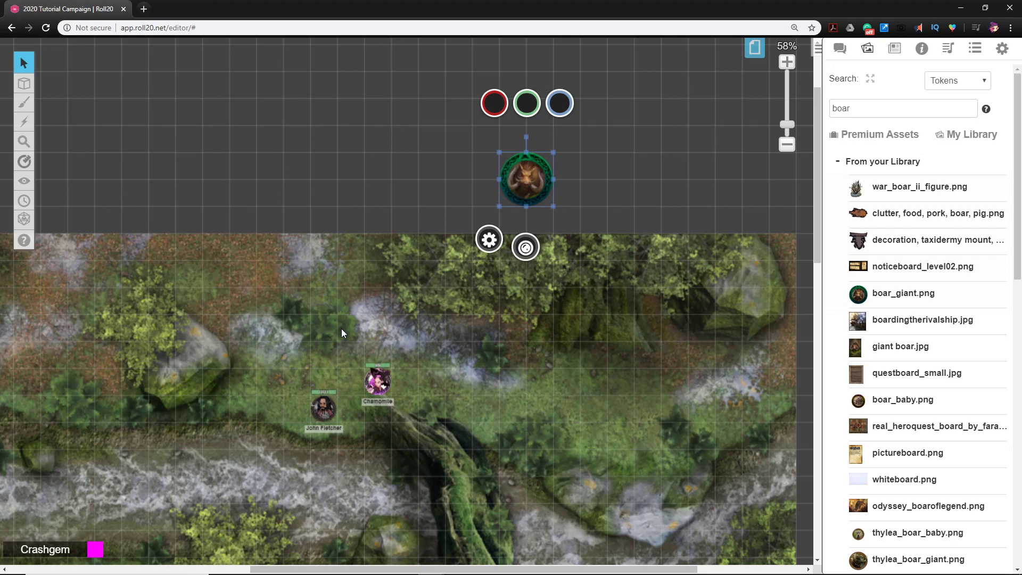
{"action": "left_click", "coordinate": [567, 194]}
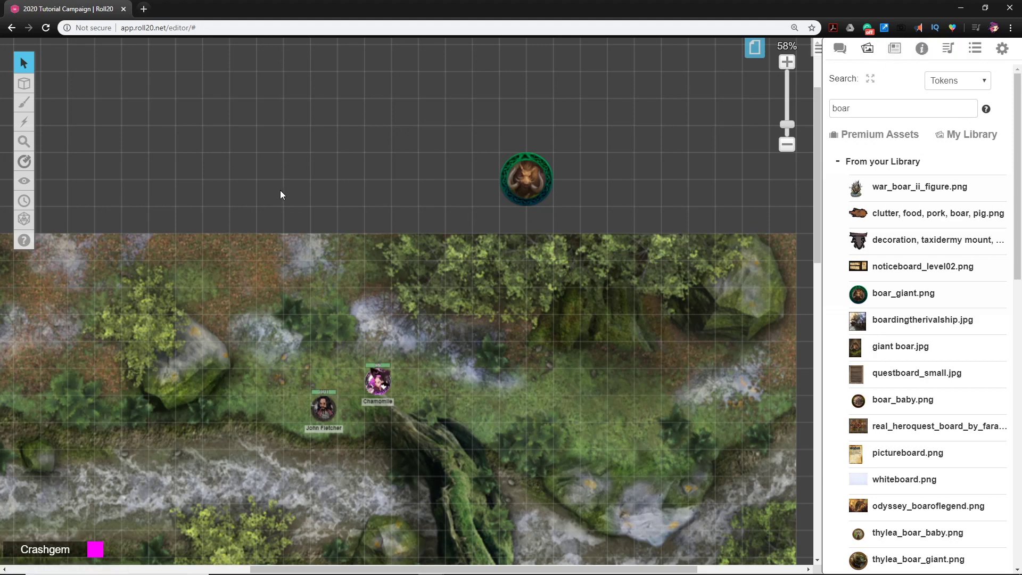
{"action": "left_click_drag", "start_coordinate": [391, 324], "coordinate": [360, 268]}
{"action": "mouse_move", "coordinate": [28, 224]}
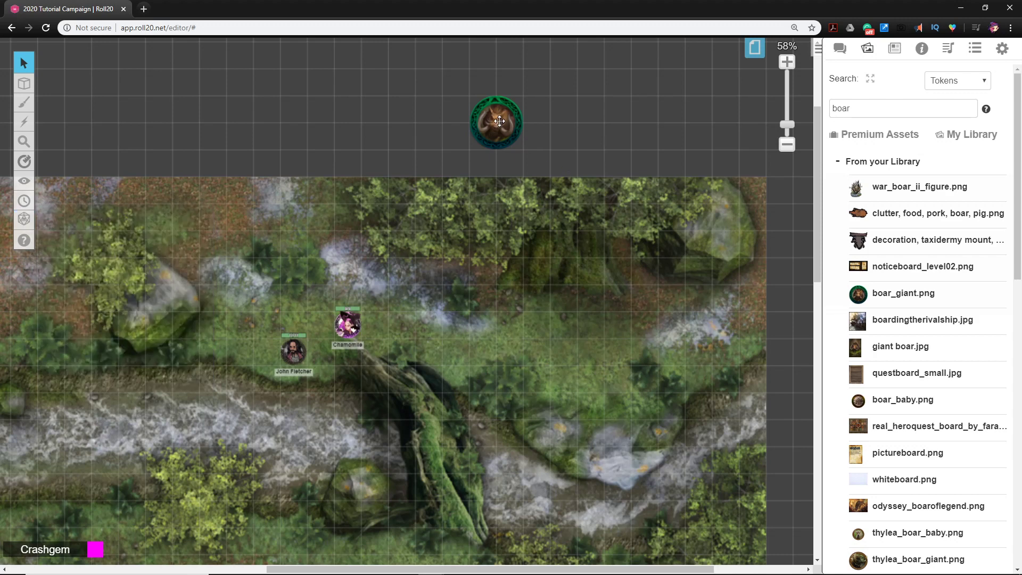
{"action": "left_click_drag", "start_coordinate": [500, 121], "coordinate": [634, 246]}
{"action": "left_click", "coordinate": [564, 350]}
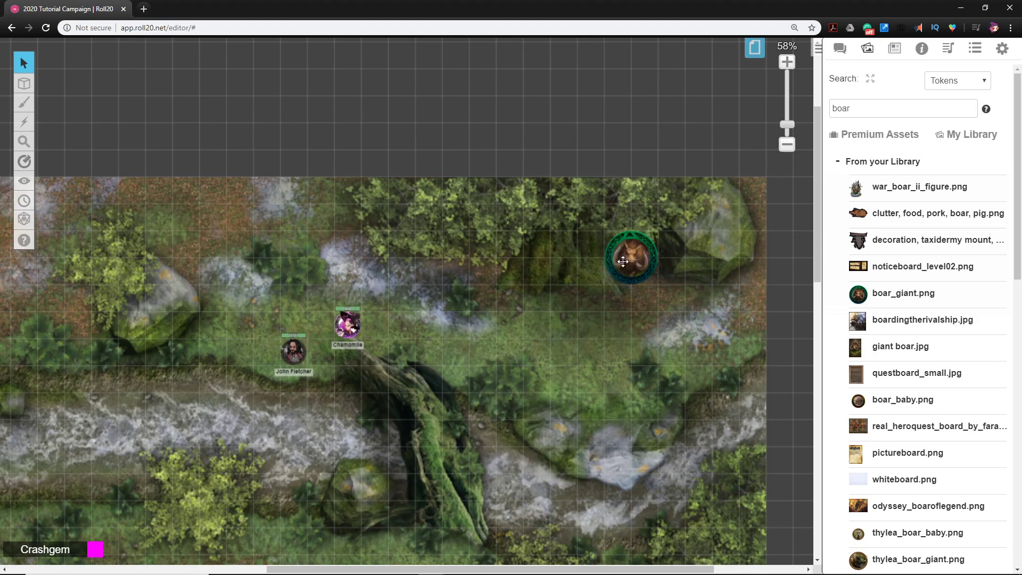
Move the giant boar token directly beside the Chamomile token and deselect it
{"action": "mouse_move", "coordinate": [23, 219]}
{"action": "left_click_drag", "start_coordinate": [618, 258], "coordinate": [394, 317]}
{"action": "key", "text": "ctrl+c"}
{"action": "key", "text": "ctrl+v"}
{"action": "left_click", "coordinate": [439, 340]}
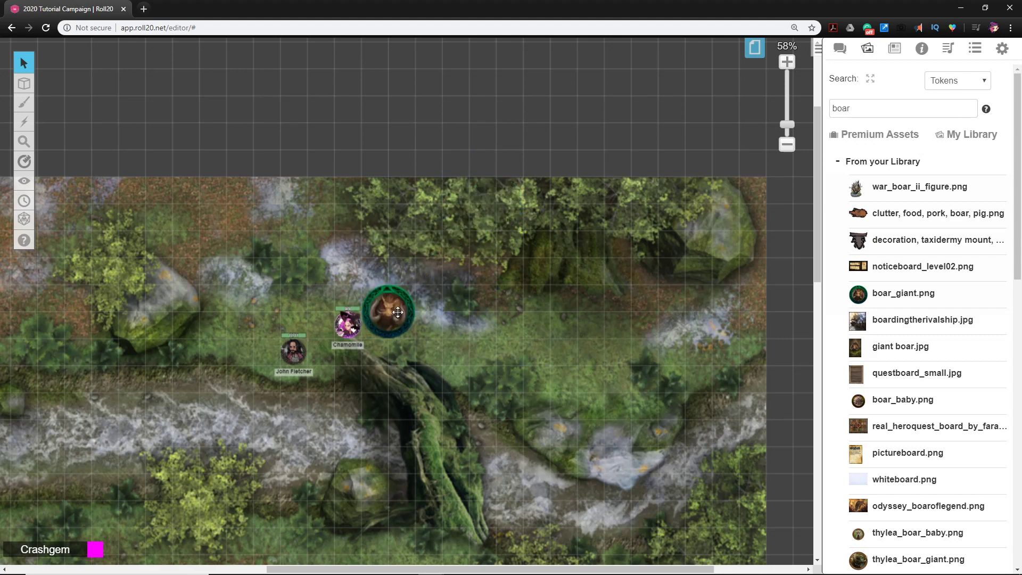
Bring up the chat log and roll 3d6 from the quick dice grid
{"action": "left_click", "coordinate": [25, 220]}
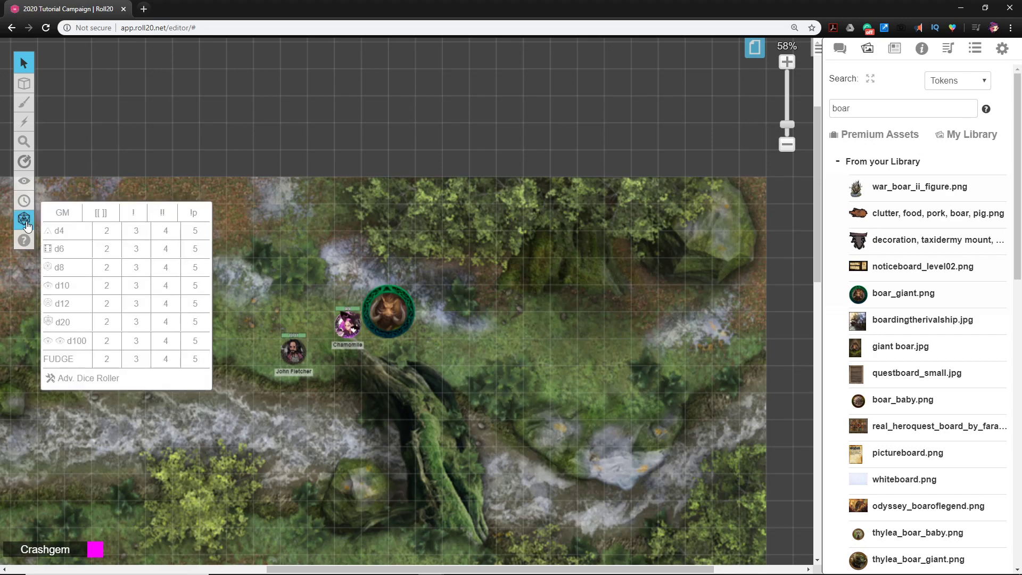
{"action": "left_click", "coordinate": [24, 141]}
{"action": "left_click", "coordinate": [24, 220]}
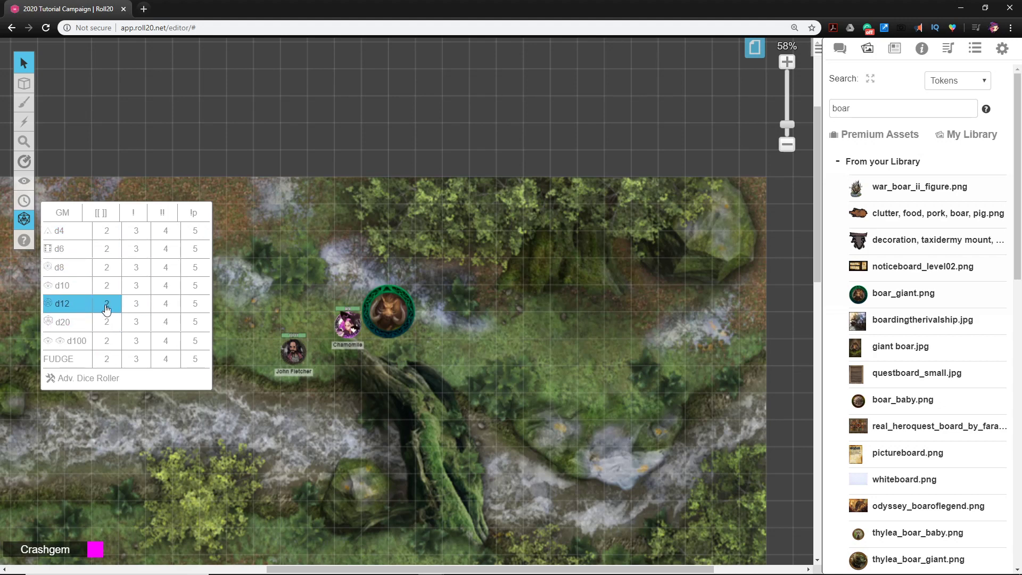
{"action": "left_click", "coordinate": [840, 49]}
{"action": "mouse_move", "coordinate": [23, 219]}
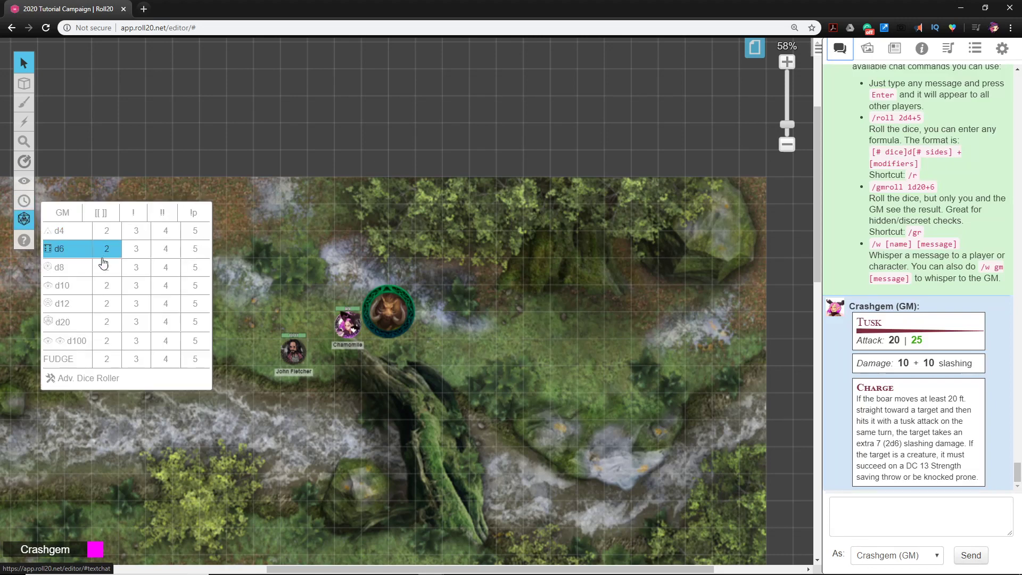
{"action": "left_click", "coordinate": [139, 256]}
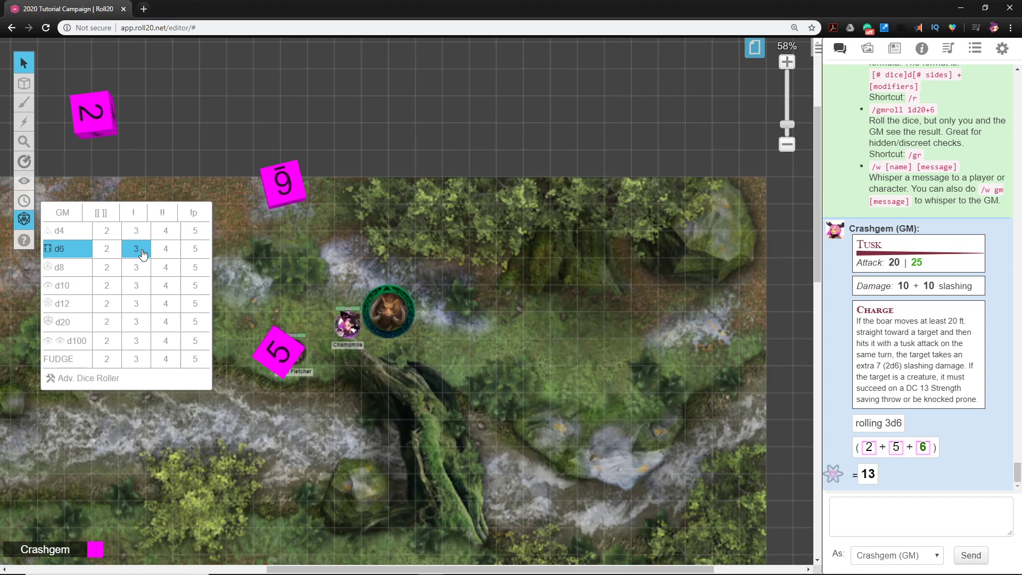
Open the advanced Dice Roller and reposition its window, then collapse, move and restore it
{"action": "left_click", "coordinate": [84, 378]}
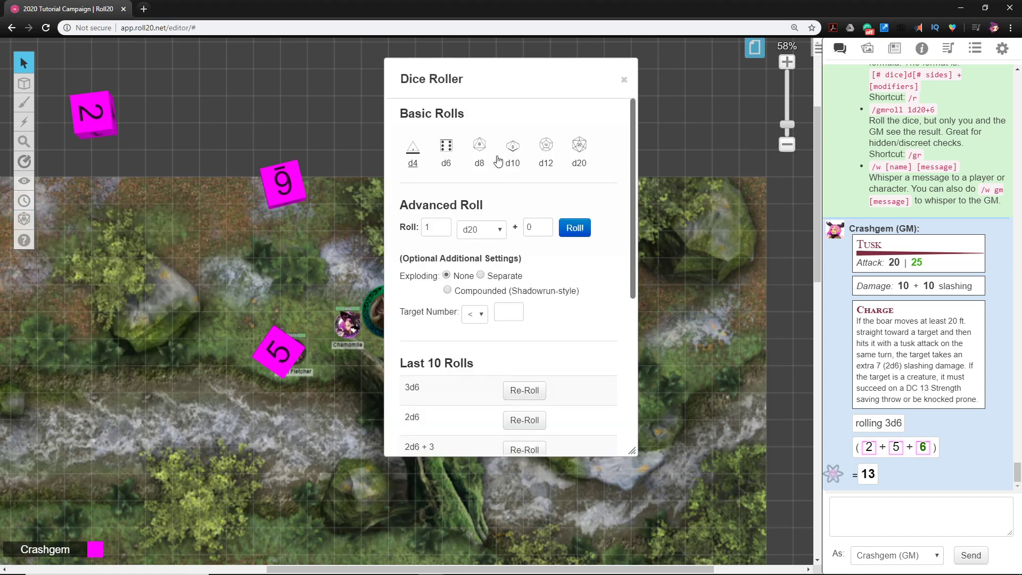
{"action": "left_click_drag", "start_coordinate": [490, 67], "coordinate": [573, 105]}
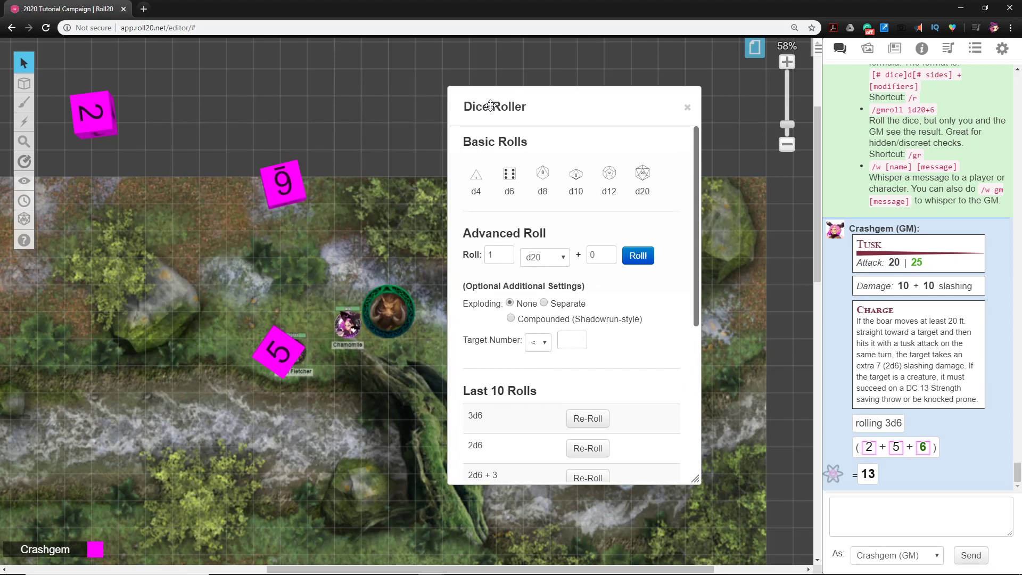
{"action": "double_click", "coordinate": [534, 106]}
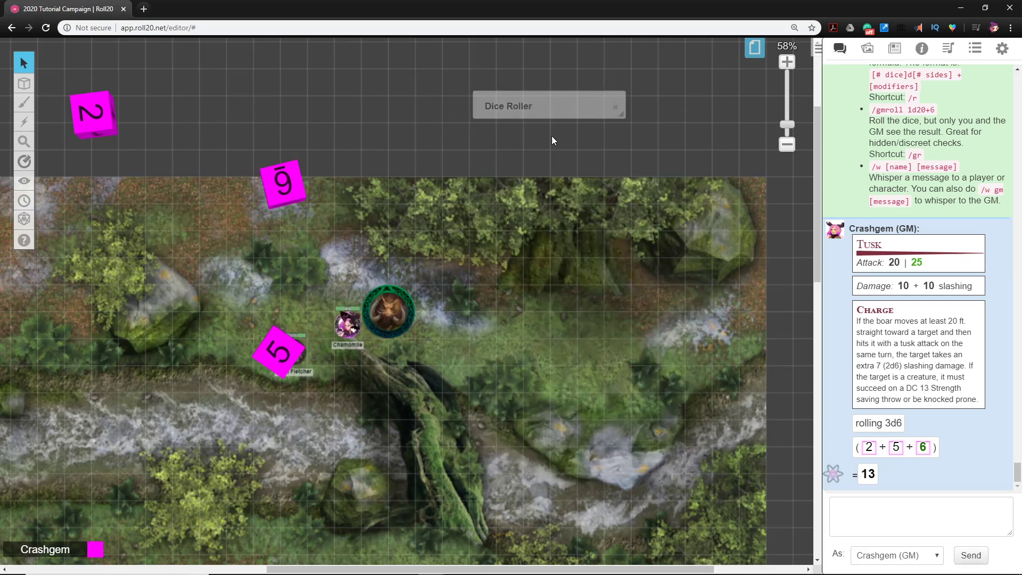
{"action": "left_click_drag", "start_coordinate": [541, 103], "coordinate": [608, 112]}
{"action": "double_click", "coordinate": [612, 116]}
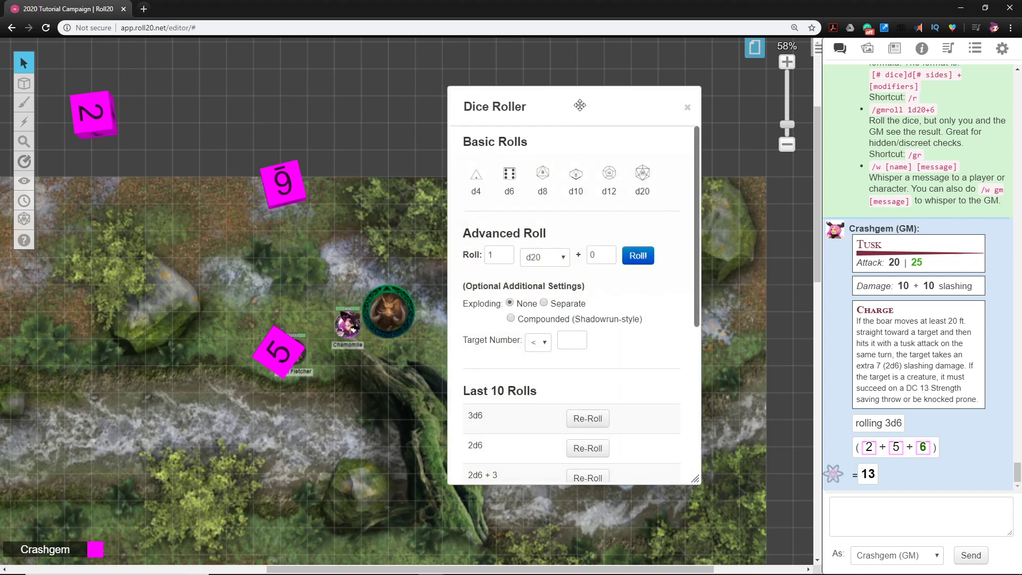
Collapse and restore the Dice Roller window several times, moving it slightly while collapsed
{"action": "double_click", "coordinate": [579, 106]}
{"action": "double_click", "coordinate": [582, 116]}
{"action": "double_click", "coordinate": [581, 113]}
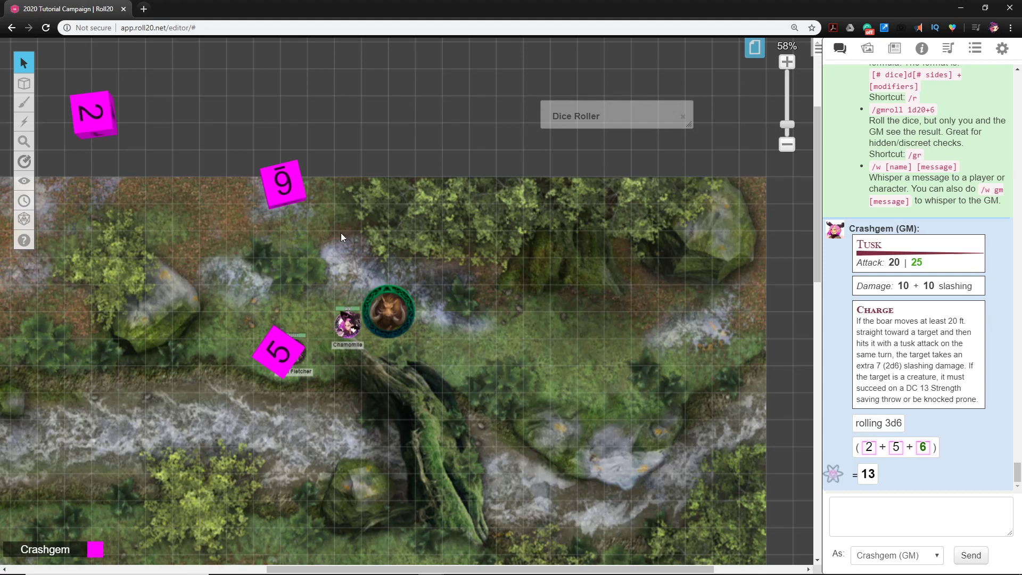
{"action": "double_click", "coordinate": [616, 115]}
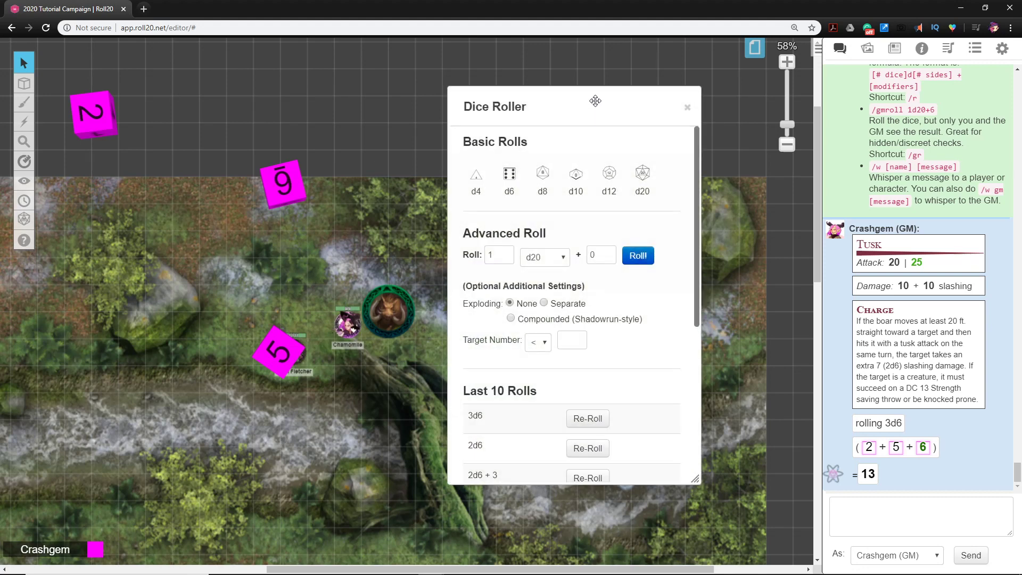
{"action": "double_click", "coordinate": [594, 106]}
{"action": "double_click", "coordinate": [613, 122]}
{"action": "double_click", "coordinate": [607, 117]}
{"action": "left_click_drag", "start_coordinate": [618, 118], "coordinate": [640, 125]}
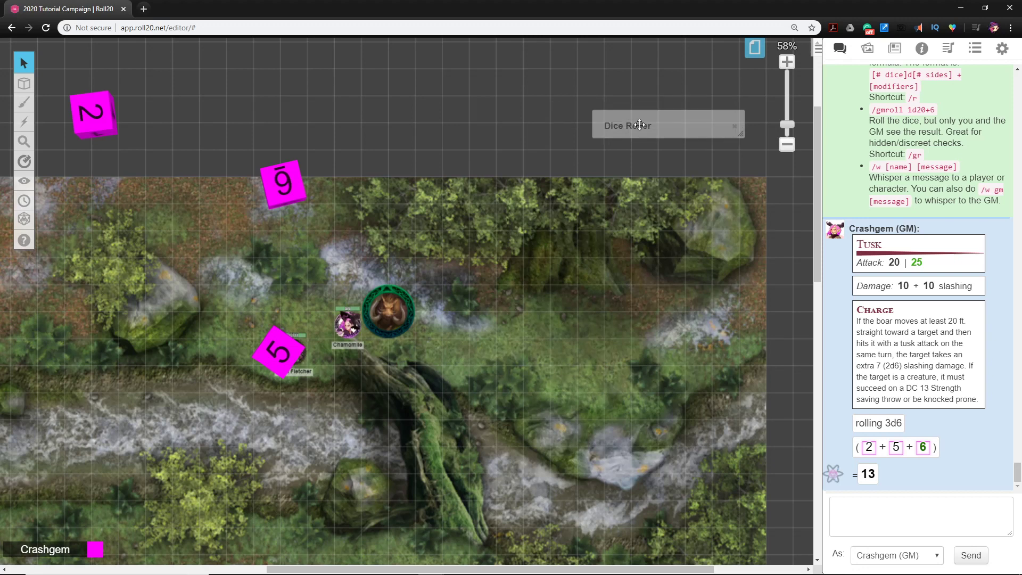
{"action": "double_click", "coordinate": [640, 125]}
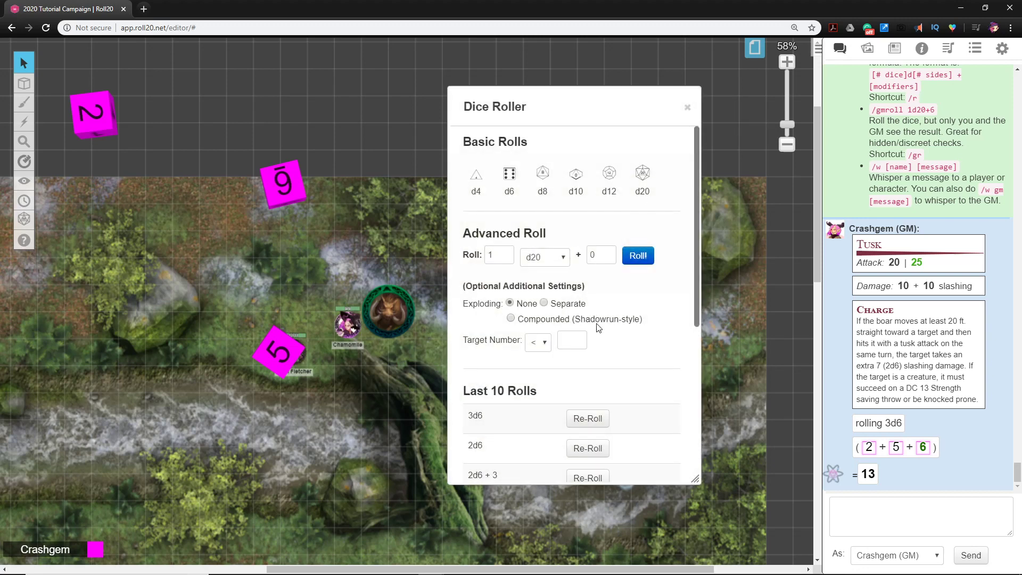
Set the advanced roll's modifier to 5 and roll 1d20 + 5
{"action": "left_click", "coordinate": [609, 253]}
{"action": "left_click", "coordinate": [608, 254]}
{"action": "left_click", "coordinate": [609, 254]}
{"action": "left_click", "coordinate": [608, 253]}
{"action": "left_click", "coordinate": [610, 252]}
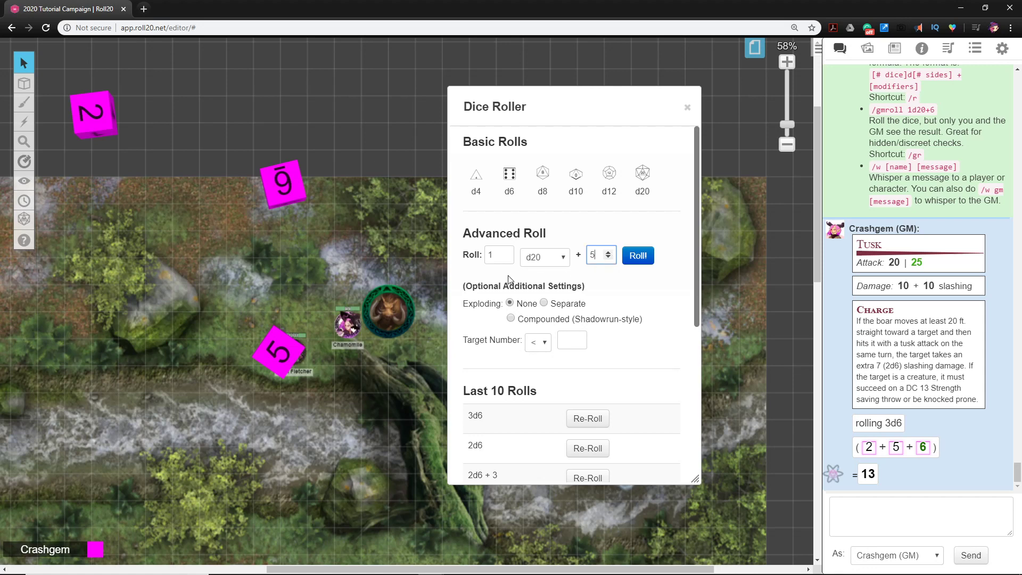
{"action": "left_click", "coordinate": [637, 257]}
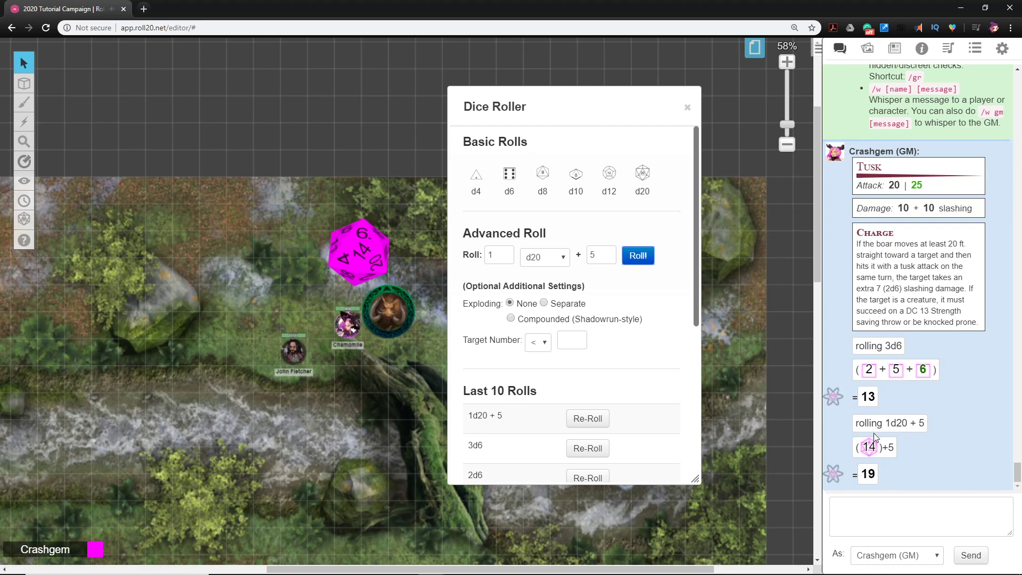
Set the advanced roll to 4d6 and move the Dice Roller window over the character tokens
{"action": "left_click", "coordinate": [534, 260]}
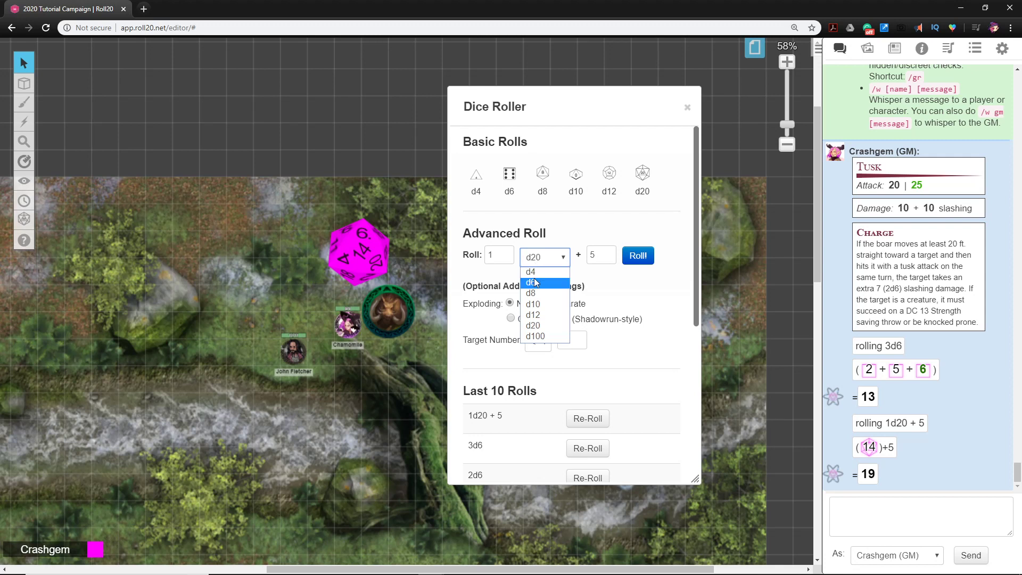
{"action": "left_click", "coordinate": [534, 282]}
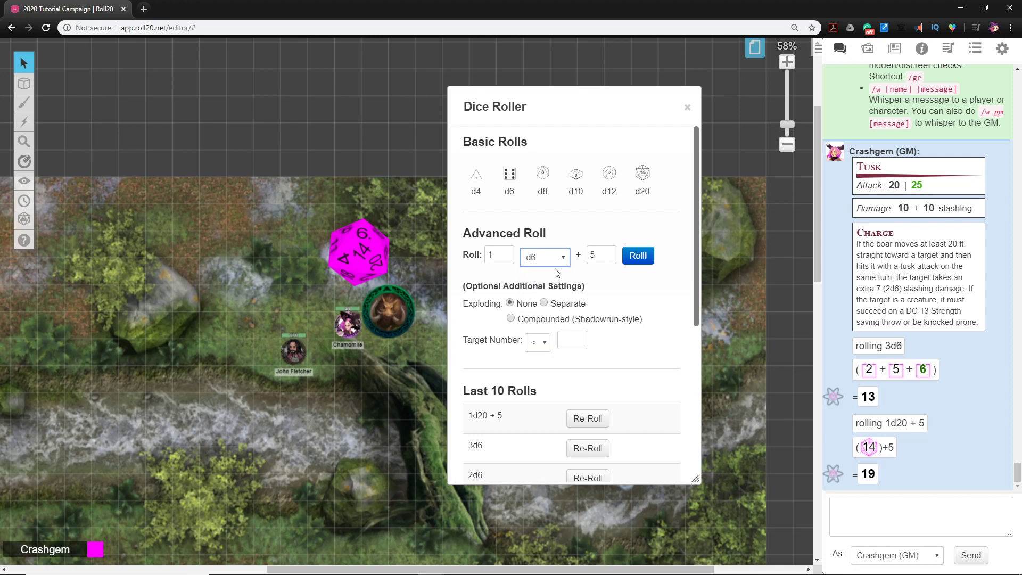
{"action": "left_click", "coordinate": [507, 249]}
{"action": "left_click", "coordinate": [507, 253]}
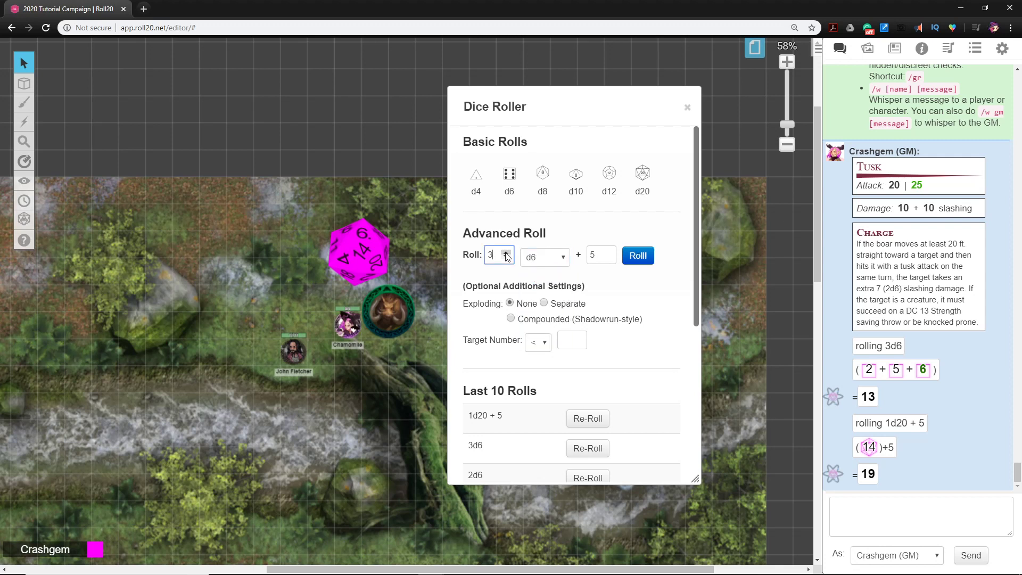
{"action": "left_click", "coordinate": [563, 238]}
{"action": "left_click_drag", "start_coordinate": [582, 103], "coordinate": [375, 111]}
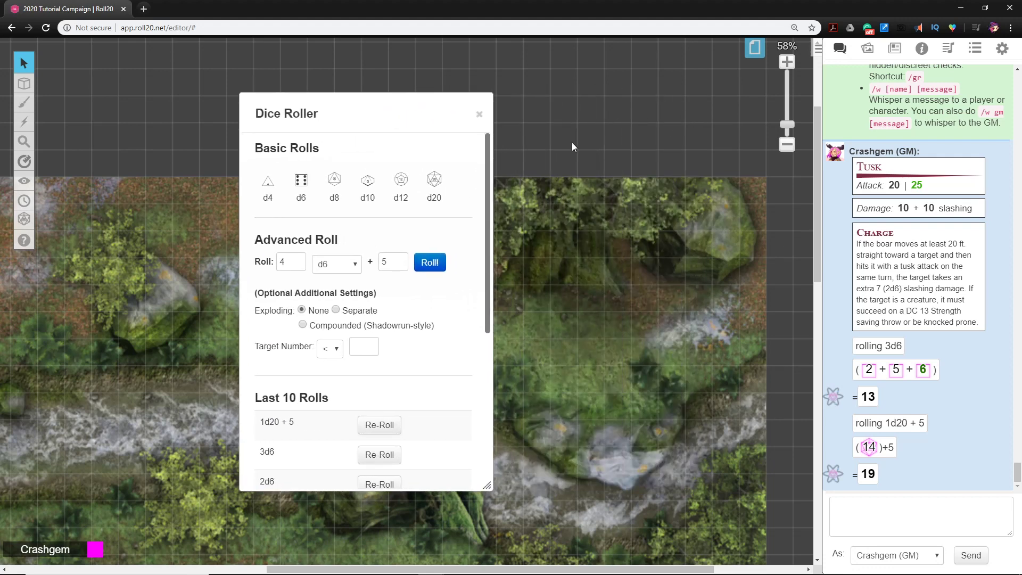
Set the advanced roll's modifier to 3 and check the Tusk damage on the Giant Boar's character sheet
{"action": "left_click", "coordinate": [400, 264]}
{"action": "left_click", "coordinate": [400, 264]}
{"action": "left_click", "coordinate": [895, 53]}
{"action": "left_click", "coordinate": [879, 131]}
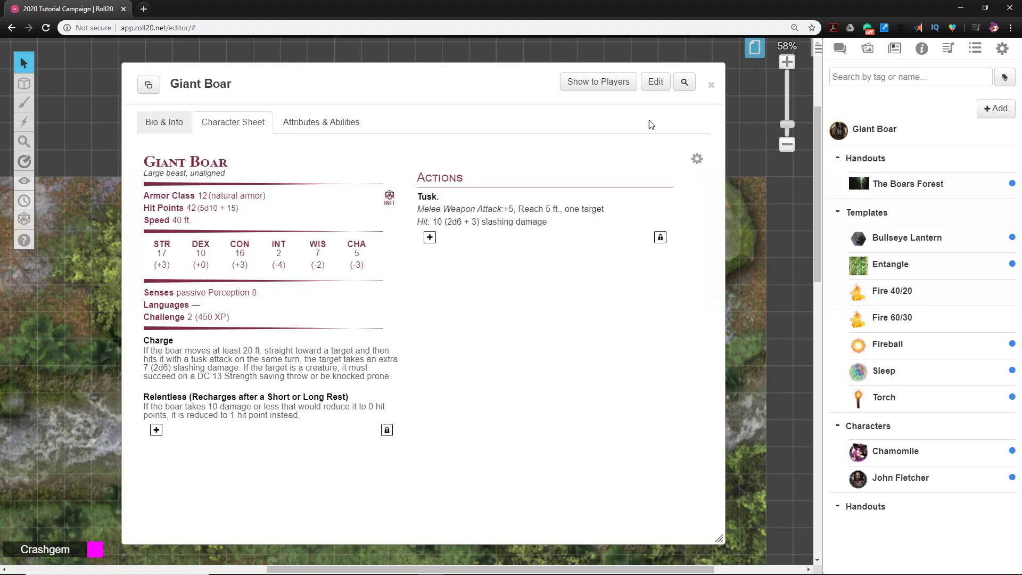
{"action": "left_click", "coordinate": [712, 85]}
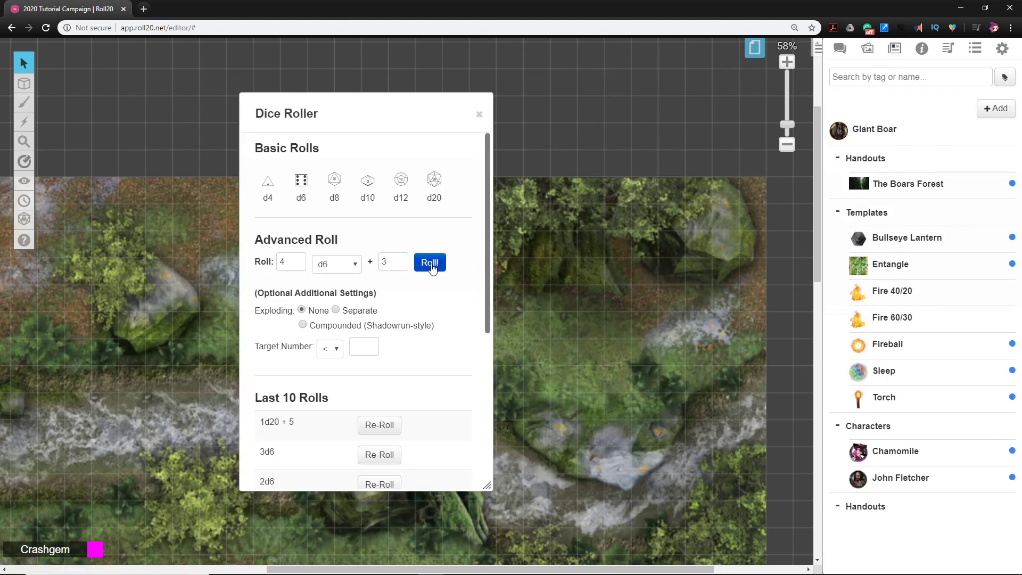
Roll 4d6 + 3 with the chat log displayed, then move the Dice Roller window clear of the tokens
{"action": "left_click", "coordinate": [840, 48]}
{"action": "left_click", "coordinate": [440, 266]}
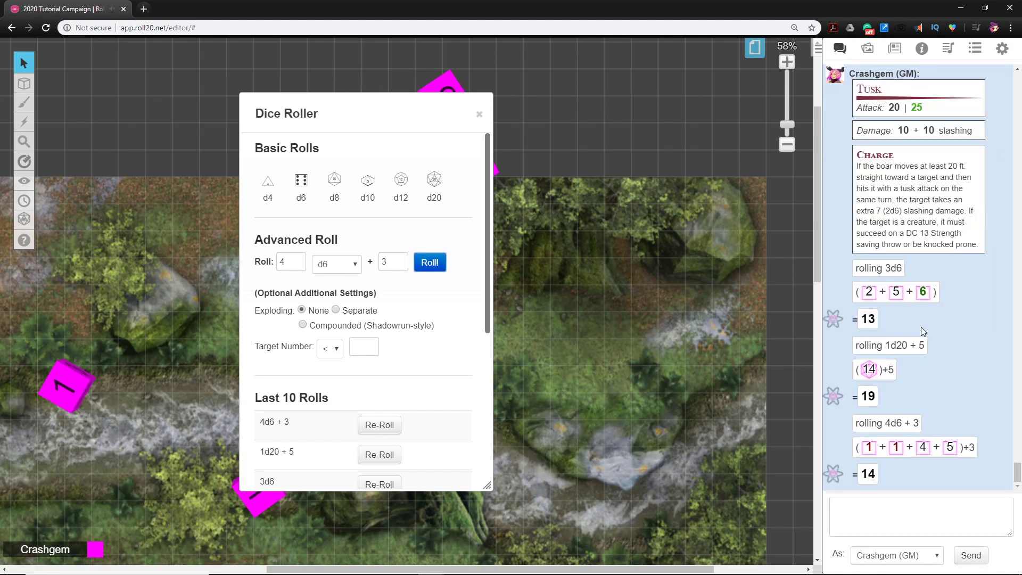
{"action": "left_click_drag", "start_coordinate": [379, 103], "coordinate": [648, 136]}
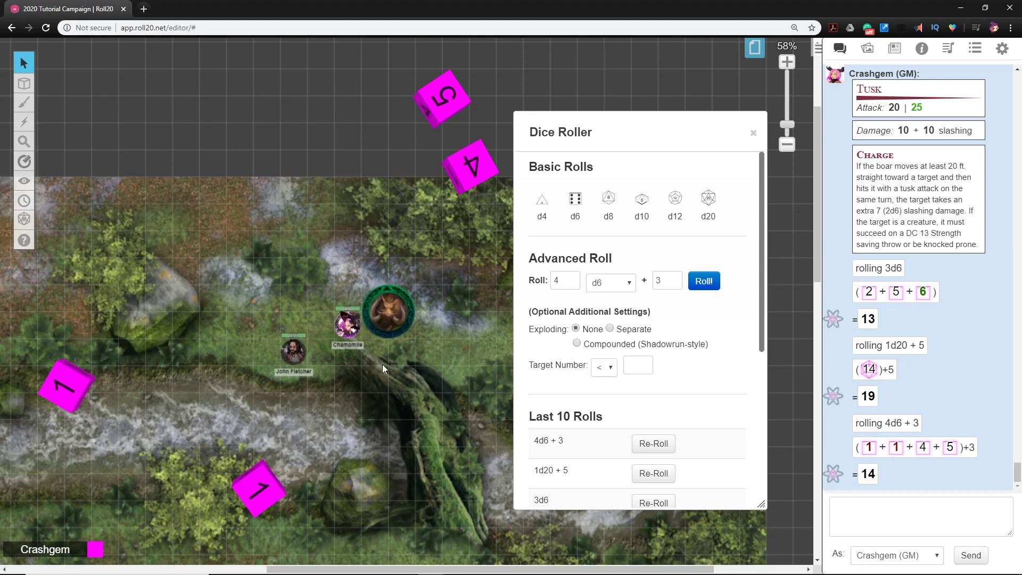
Check the token bars of the character beside the boar, then close the Dice Roller
{"action": "left_click", "coordinate": [349, 325]}
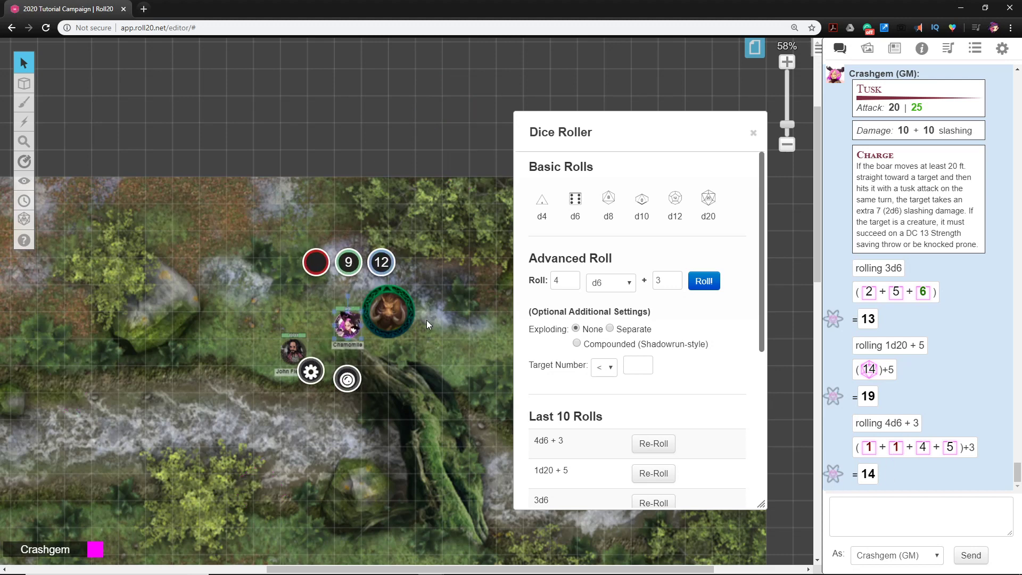
{"action": "left_click_drag", "start_coordinate": [616, 128], "coordinate": [366, 136]}
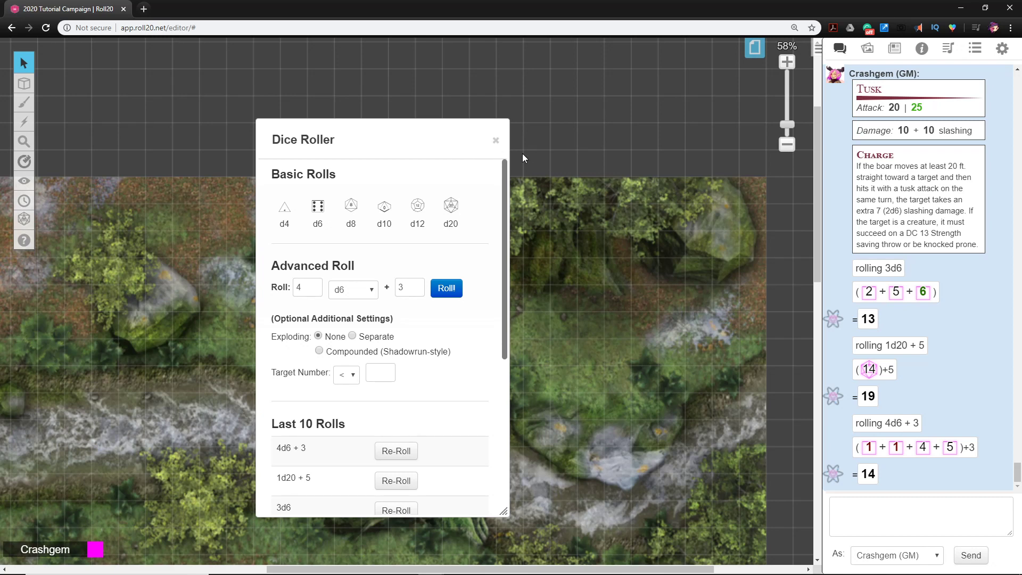
{"action": "left_click_drag", "start_coordinate": [467, 138], "coordinate": [619, 138]}
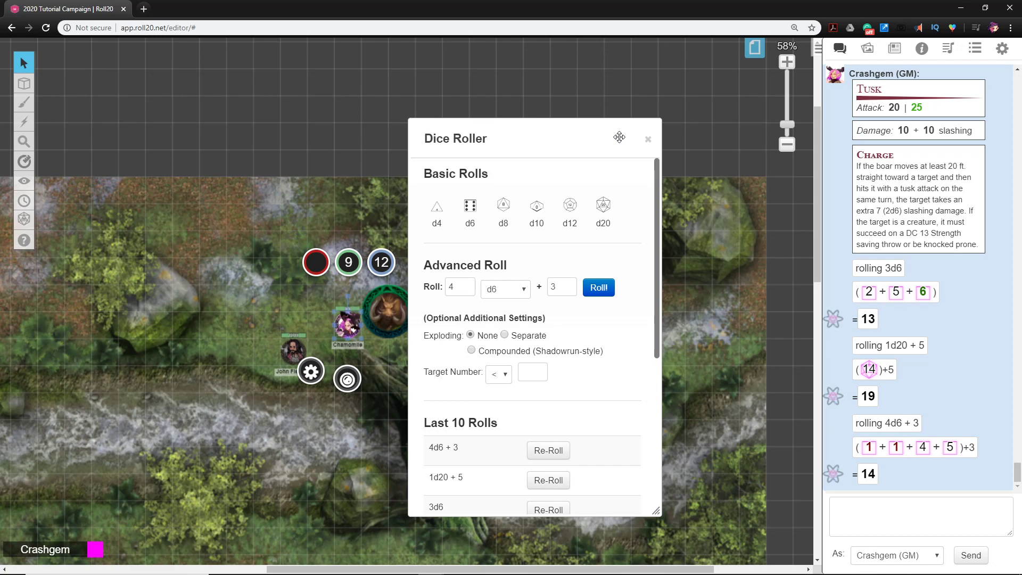
{"action": "left_click", "coordinate": [649, 140]}
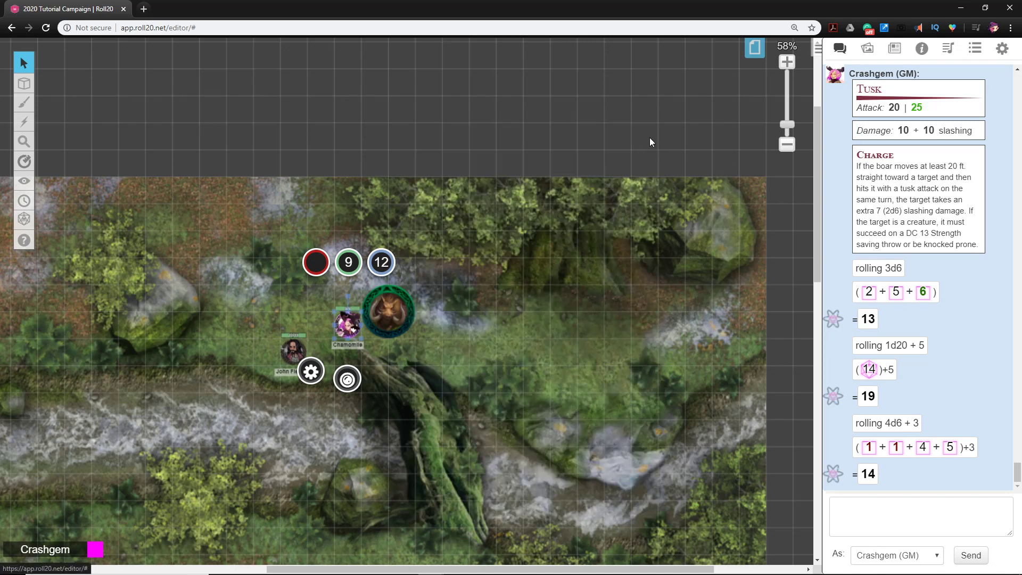
Open the Giant Boar's character sheet from the journal in a separate window and deselect the token on the map
{"action": "left_click", "coordinate": [895, 49]}
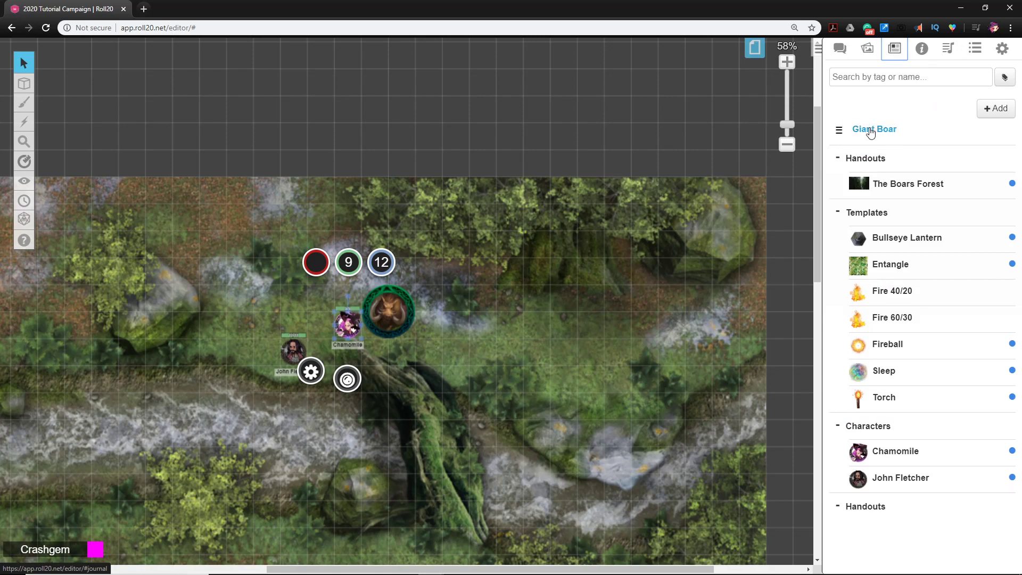
{"action": "left_click", "coordinate": [872, 130]}
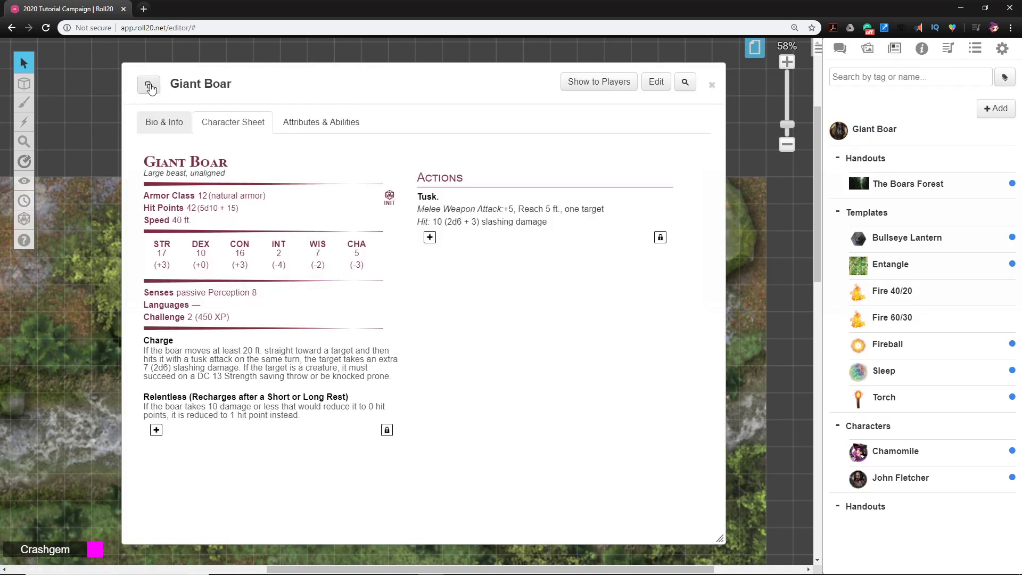
{"action": "left_click", "coordinate": [149, 86]}
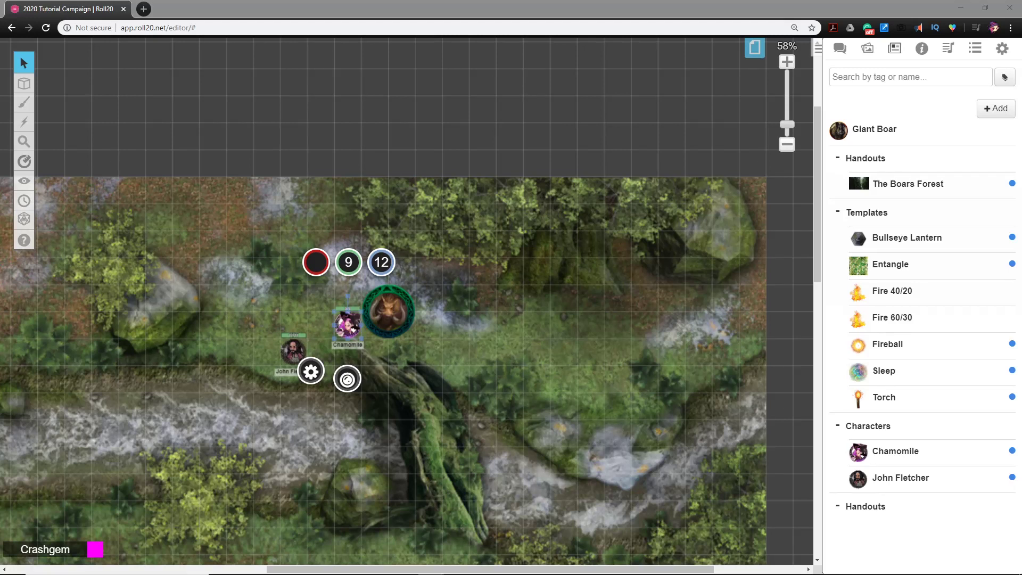
{"action": "left_click", "coordinate": [572, 238]}
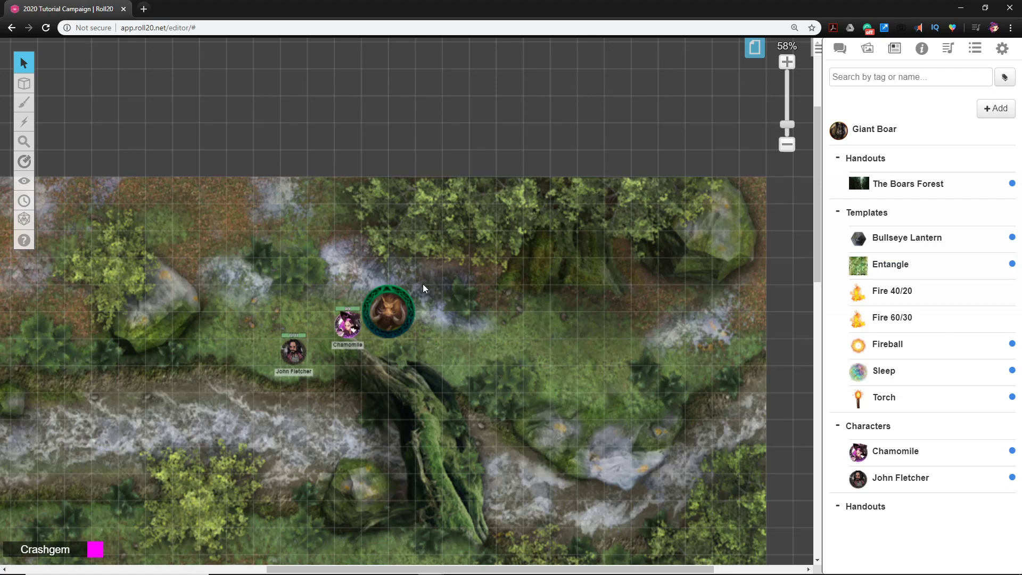
Select the boar token on the map and add a journal character named "Giant Boar I Made Myself"
{"action": "scroll", "coordinate": [439, 266], "scroll_direction": "up", "scroll_amount": 2}
{"action": "left_click_drag", "start_coordinate": [538, 356], "coordinate": [472, 305]}
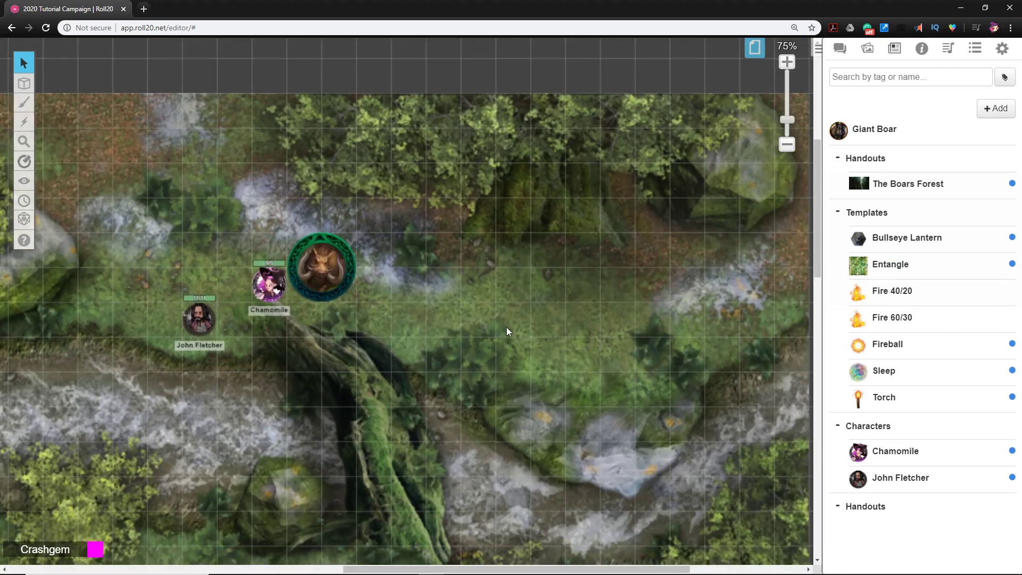
{"action": "left_click", "coordinate": [327, 266]}
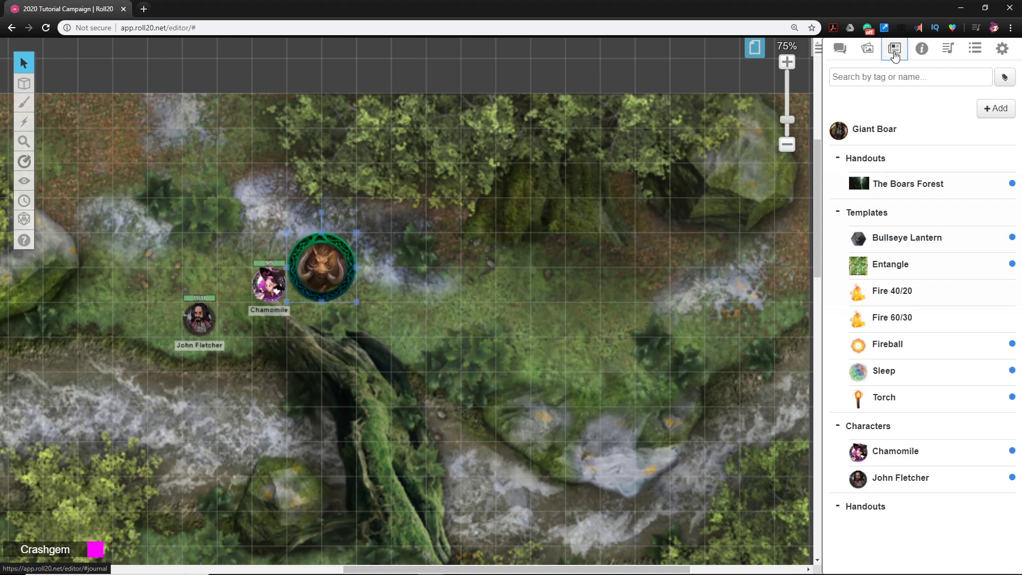
{"action": "left_click", "coordinate": [993, 109]}
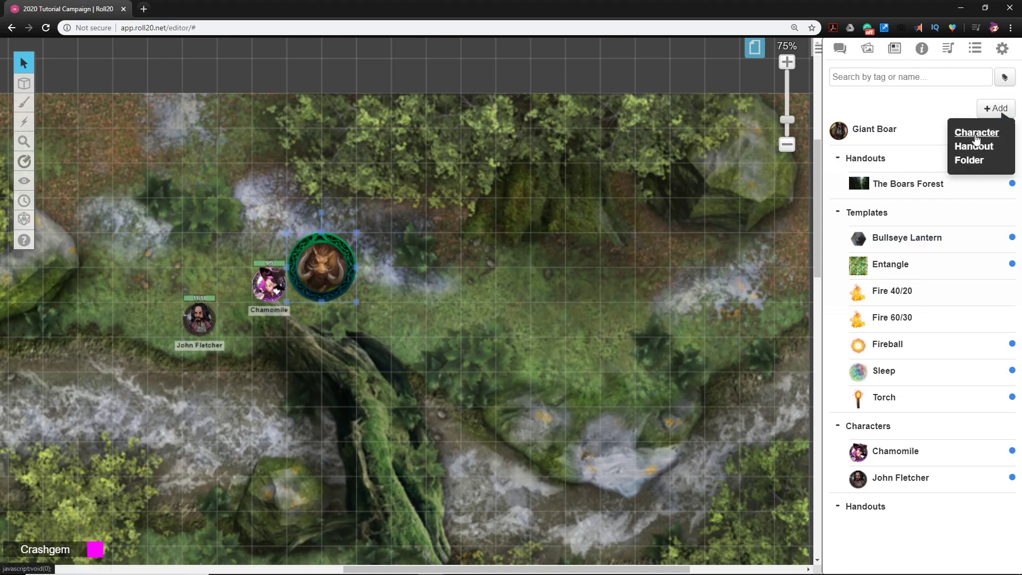
{"action": "left_click", "coordinate": [976, 139]}
{"action": "left_click_drag", "start_coordinate": [535, 148], "coordinate": [481, 128]}
{"action": "type", "text": "Gian"}
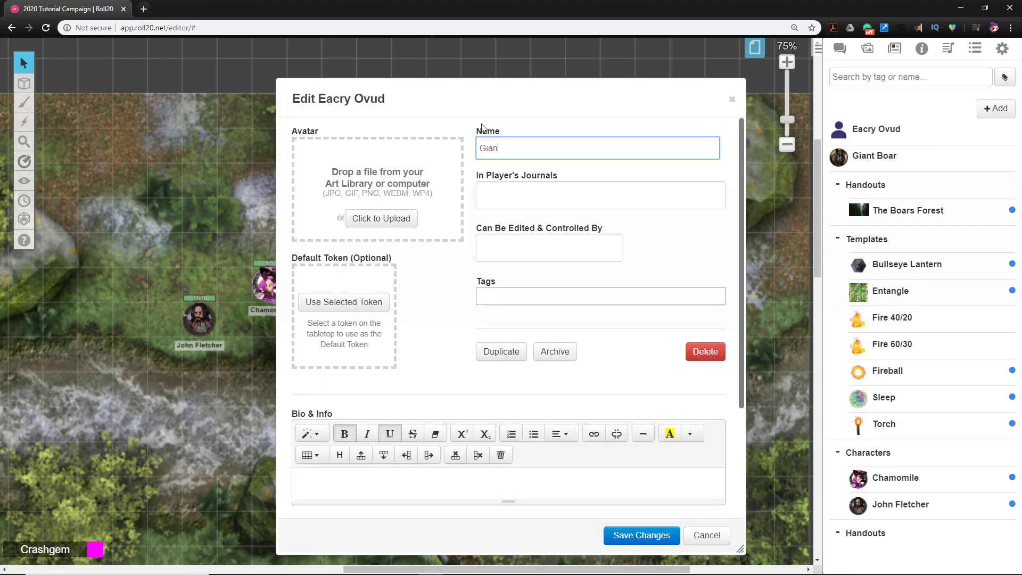
{"action": "type", "text": "t Boar"}
{"action": "type", "text": "I Made Myself"}
Give the new character the boar_giant.png avatar from the art library and the tag Beast, and save it
{"action": "left_click", "coordinate": [867, 48]}
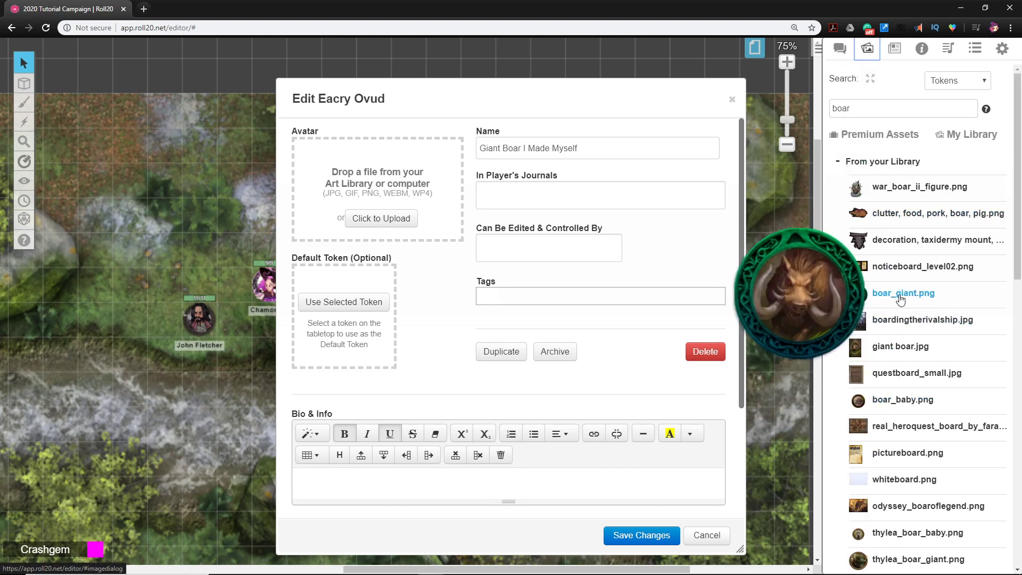
{"action": "left_click_drag", "start_coordinate": [903, 293], "coordinate": [375, 165]}
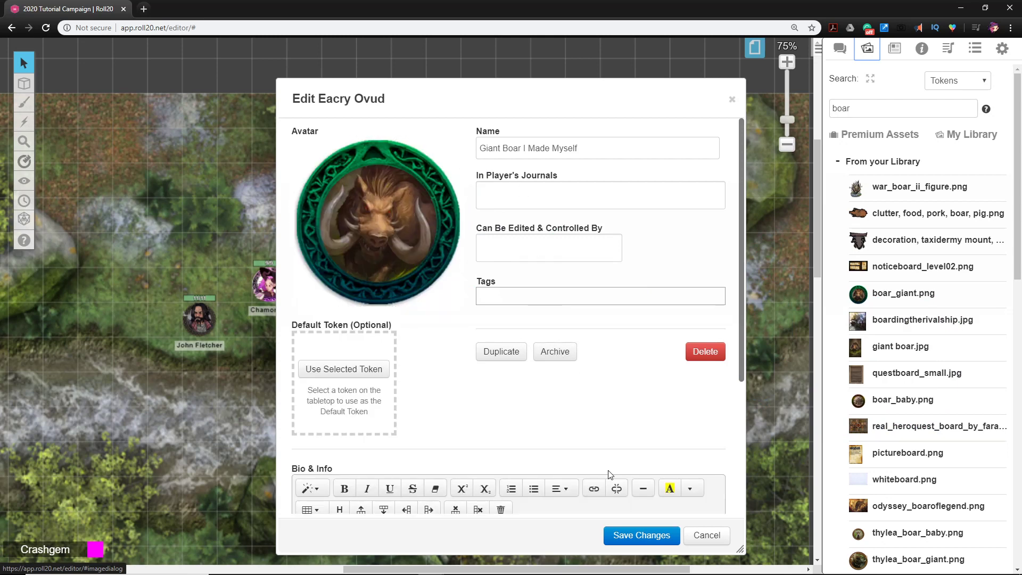
{"action": "left_click", "coordinate": [497, 294]}
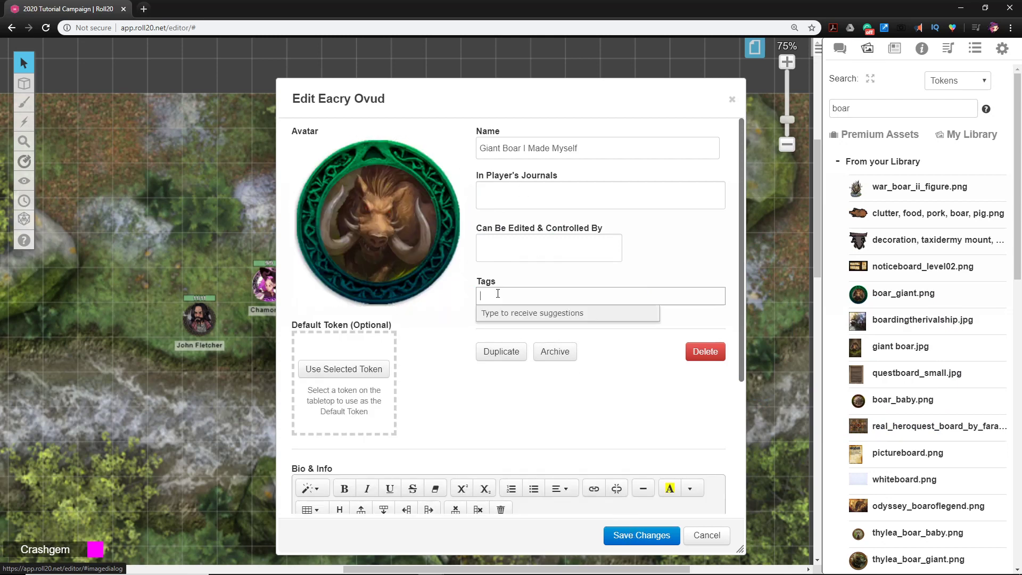
{"action": "type", "text": "Beast"}
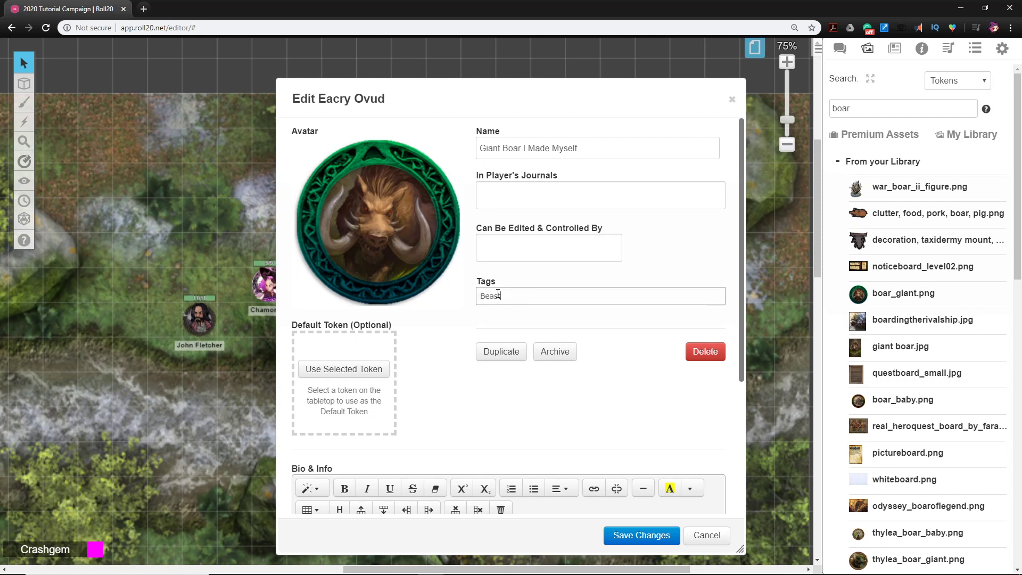
{"action": "key", "text": "Return"}
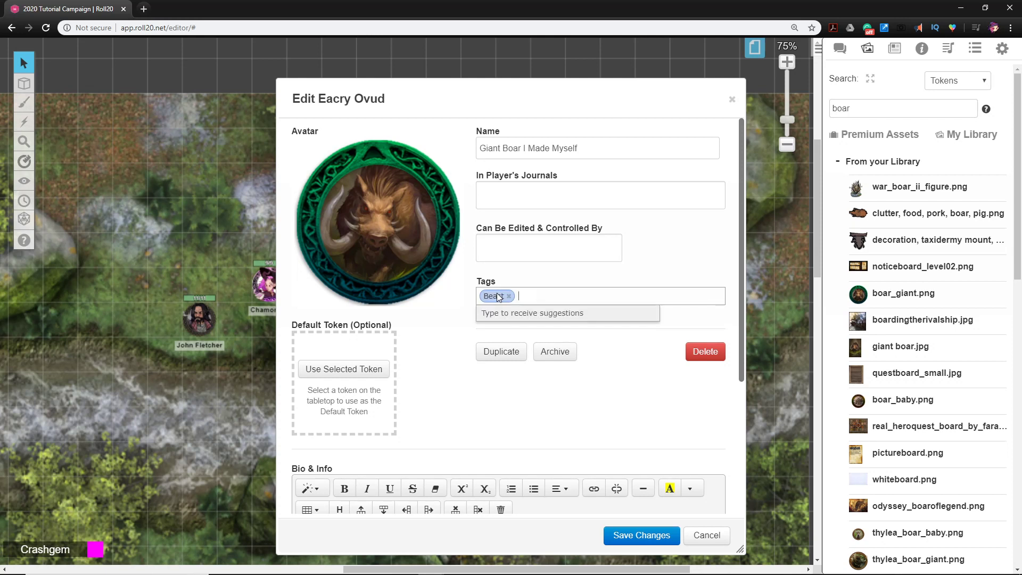
{"action": "left_click", "coordinate": [640, 537]}
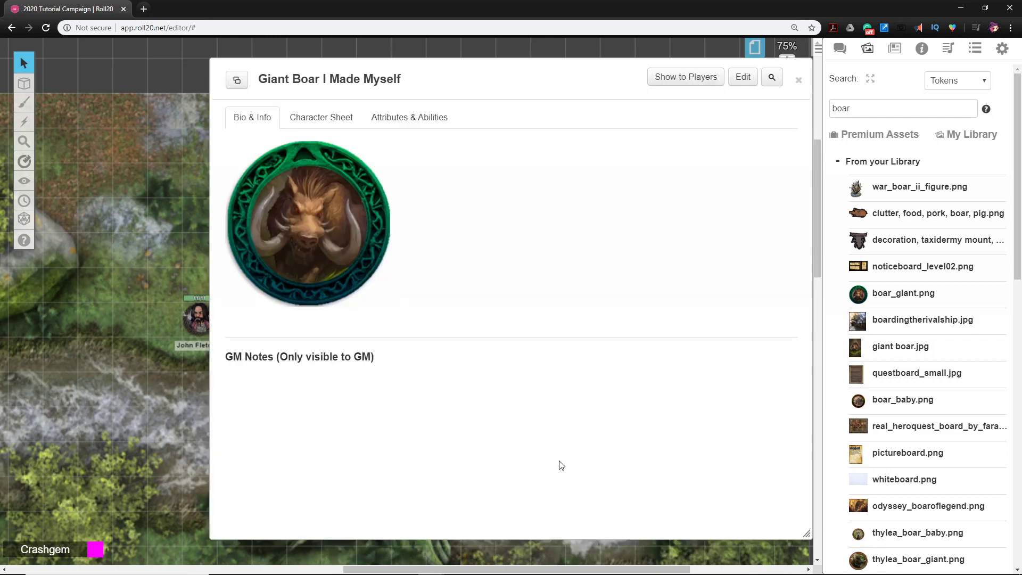
Create the character sheet as an NPC named Giant Boar with the NPC type Large Beast
{"action": "left_click", "coordinate": [313, 122]}
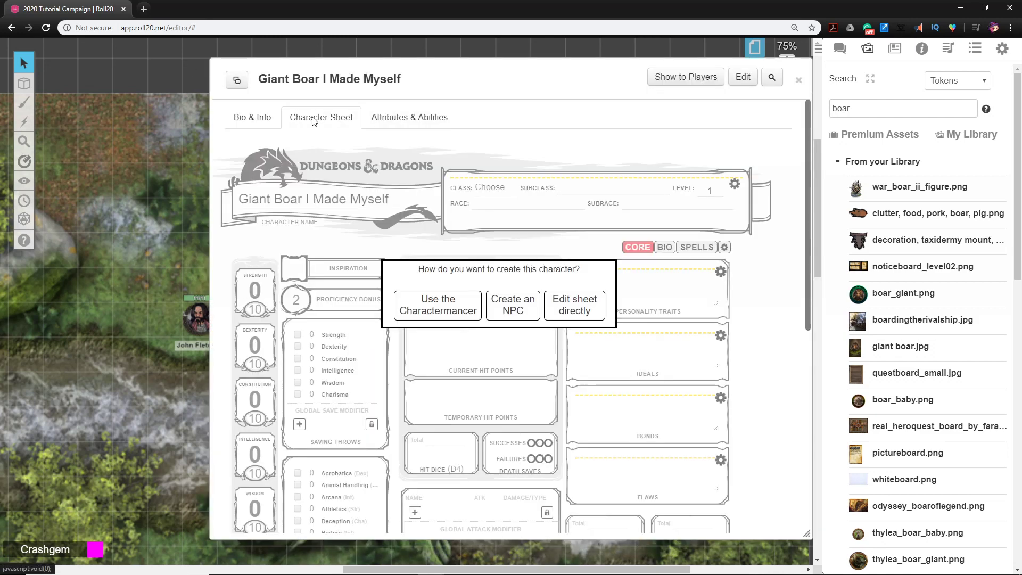
{"action": "left_click", "coordinate": [514, 311]}
{"action": "left_click", "coordinate": [305, 166]}
{"action": "type", "text": "Giant Boar"}
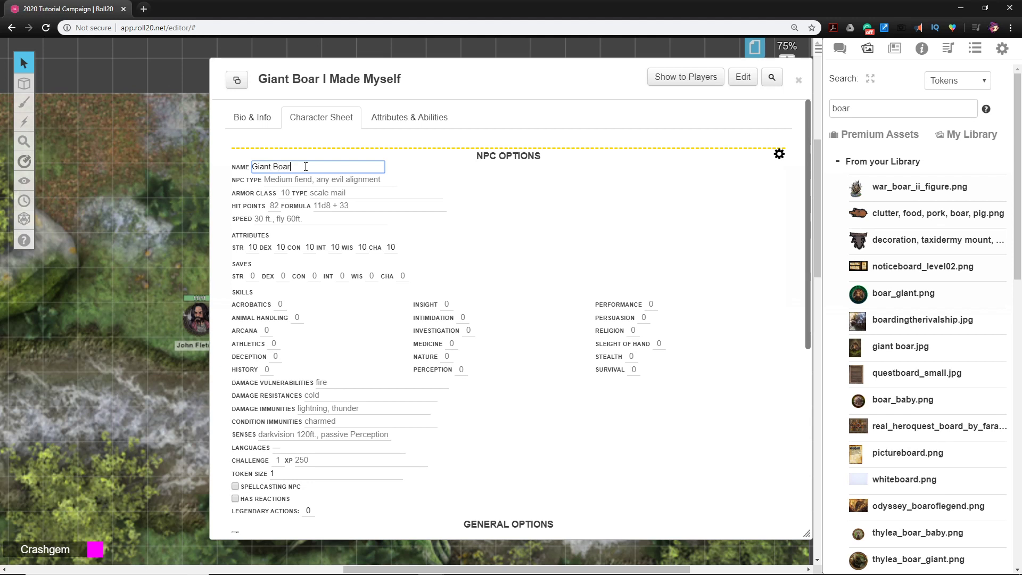
{"action": "key", "text": "Tab"}
{"action": "type", "text": "Large Beast"}
{"action": "key", "text": "Tab"}
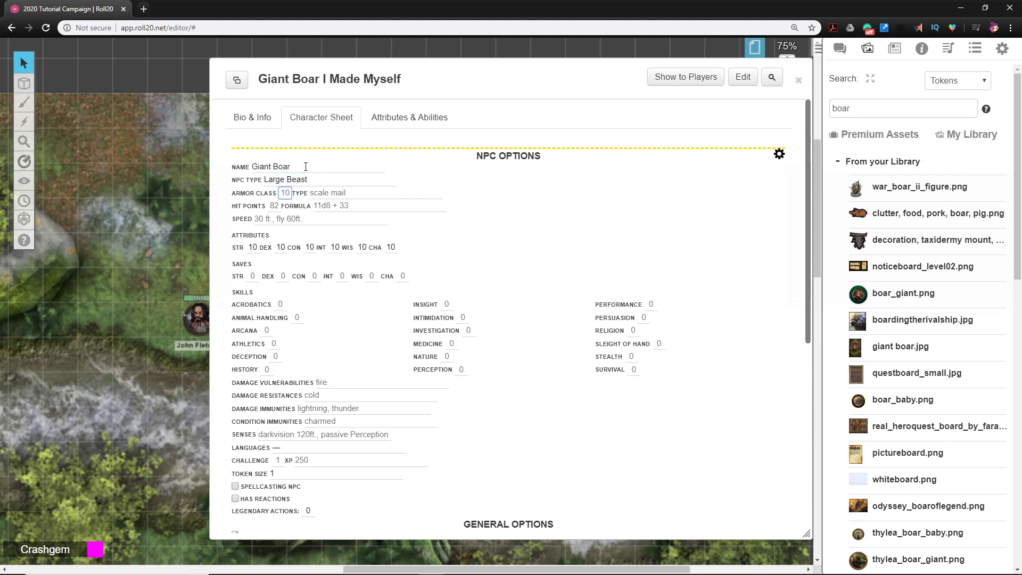
Set the NPC's armor class to 12, hit points to 42 with the formula 5d10+15, and speed to 40
{"action": "type", "text": "12"}
{"action": "key", "text": "Tab"}
{"action": "key", "text": "Tab"}
{"action": "type", "text": "42"}
{"action": "key", "text": "Tab"}
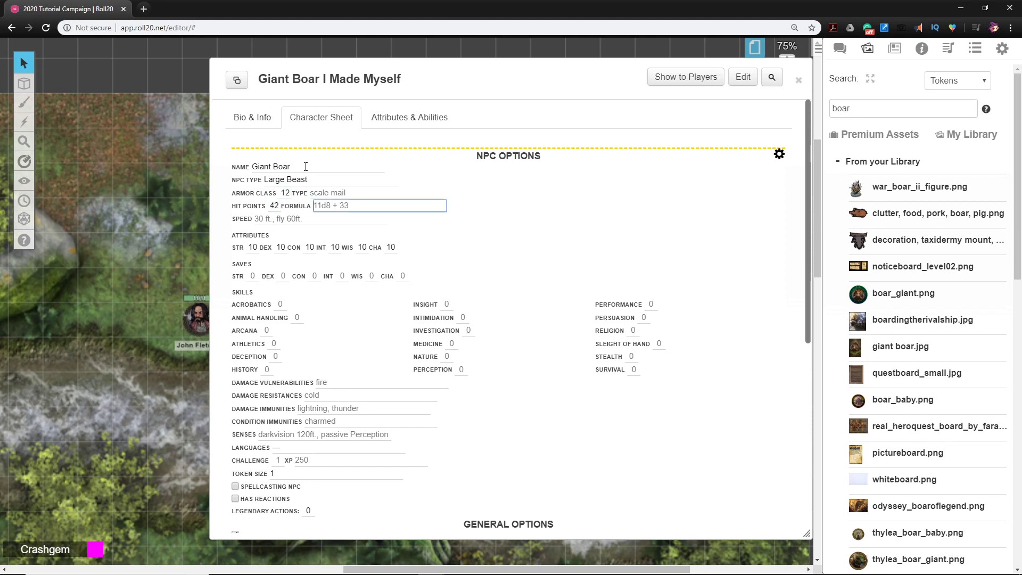
{"action": "type", "text": "5d10+15"}
{"action": "key", "text": "Tab"}
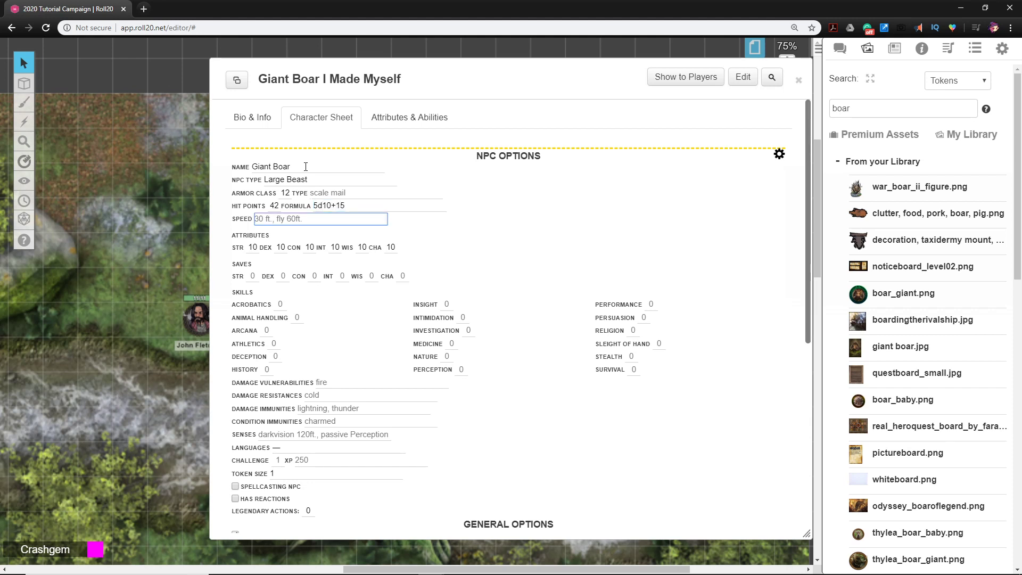
{"action": "type", "text": "40"}
{"action": "key", "text": "Tab"}
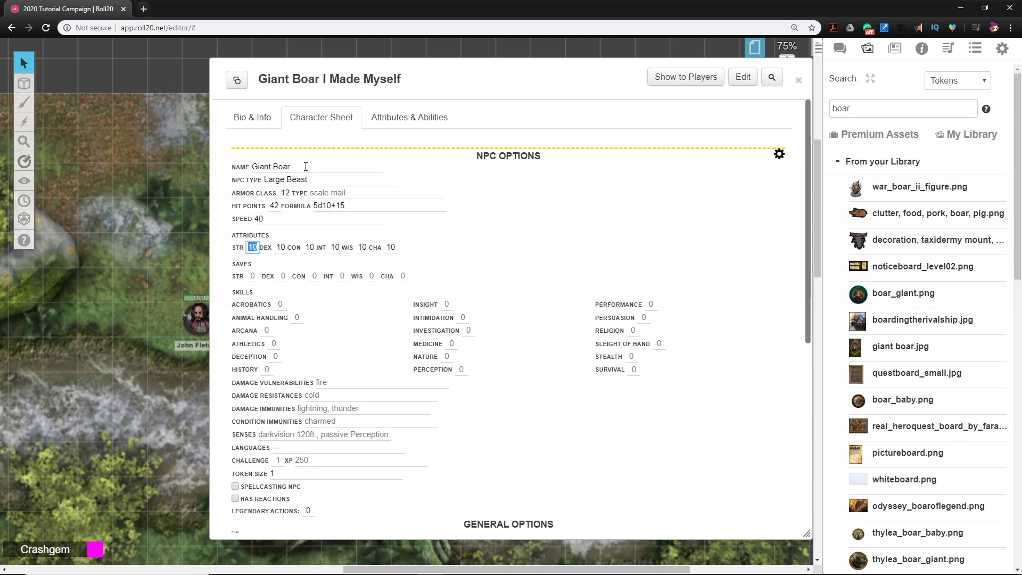
Set the NPC's attributes to STR 17, CON 16, INT 2, WIS 7 and CHA 5, leaving DEX as it is
{"action": "type", "text": "17"}
{"action": "key", "text": "Tab"}
{"action": "key", "text": "Tab"}
{"action": "type", "text": "16"}
{"action": "key", "text": "Tab"}
{"action": "type", "text": "2"}
{"action": "key", "text": "Tab"}
{"action": "type", "text": "7"}
{"action": "key", "text": "Tab"}
{"action": "type", "text": "5"}
Set the NPC's senses to "perception 8" and its challenge rating to 2
{"action": "left_click", "coordinate": [282, 432]}
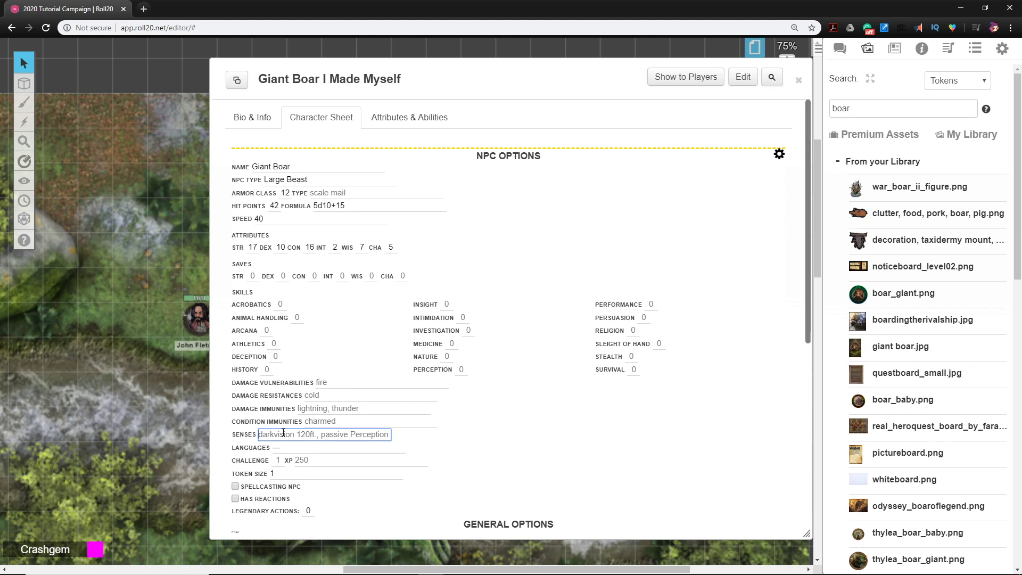
{"action": "type", "text": "pec"}
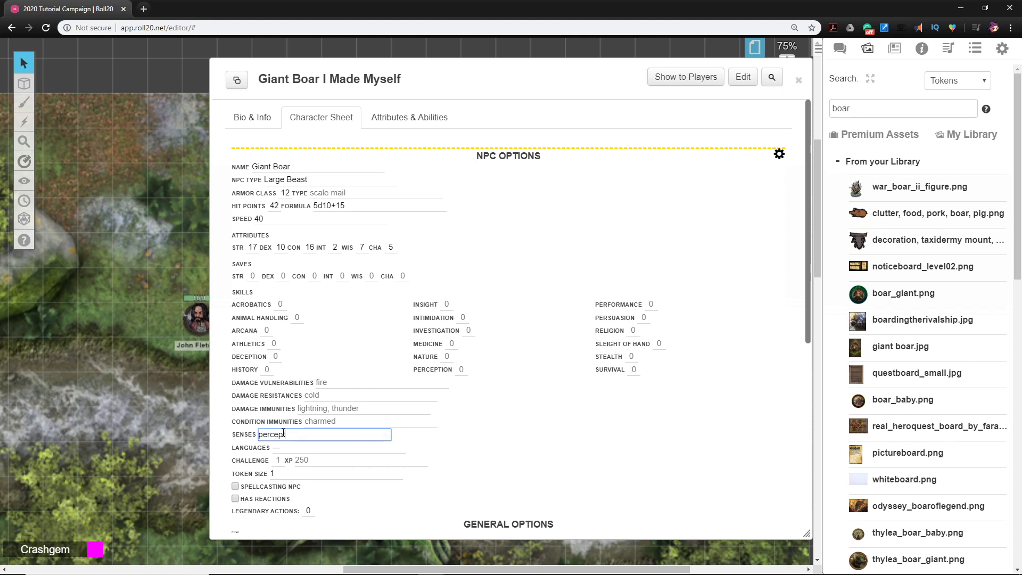
{"action": "type", "text": "tion 8"}
{"action": "left_click", "coordinate": [532, 475]}
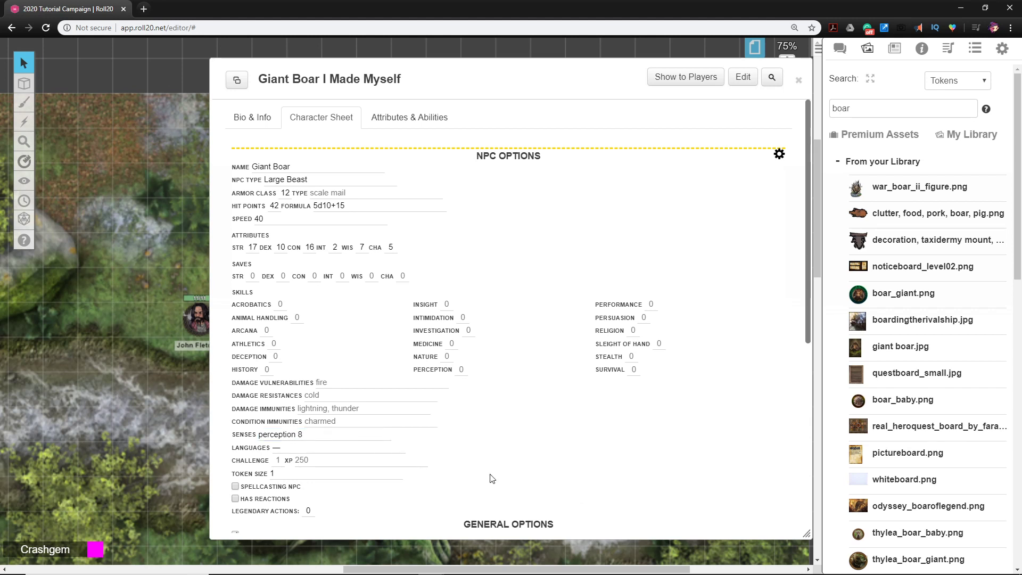
{"action": "left_click", "coordinate": [277, 463]}
{"action": "type", "text": "2"}
{"action": "left_click", "coordinate": [483, 455]}
Move the sheet off the boar token to compare its size on the grid, and set the token size to 2
{"action": "double_click", "coordinate": [272, 473]}
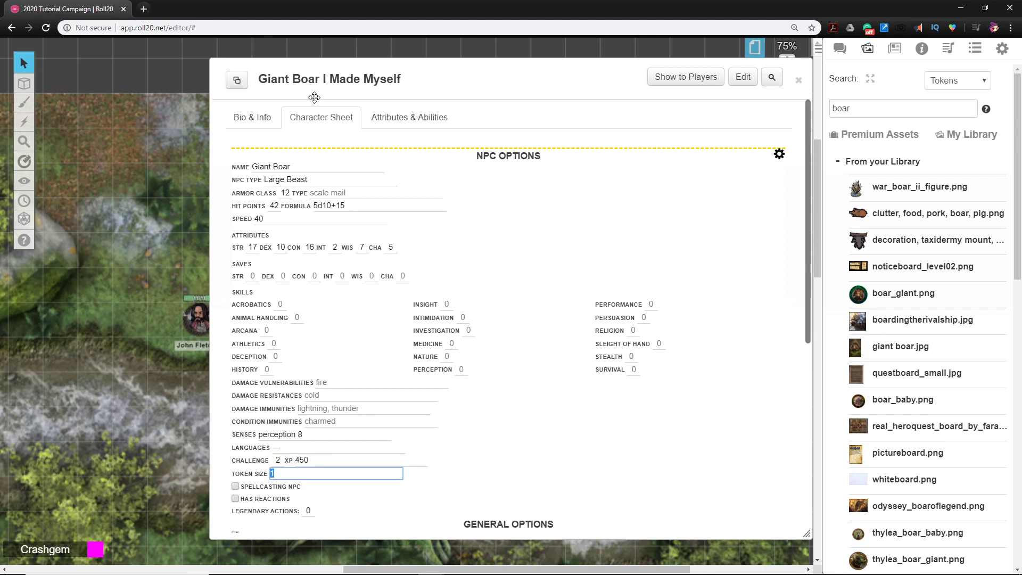
{"action": "left_click_drag", "start_coordinate": [435, 78], "coordinate": [645, 80]}
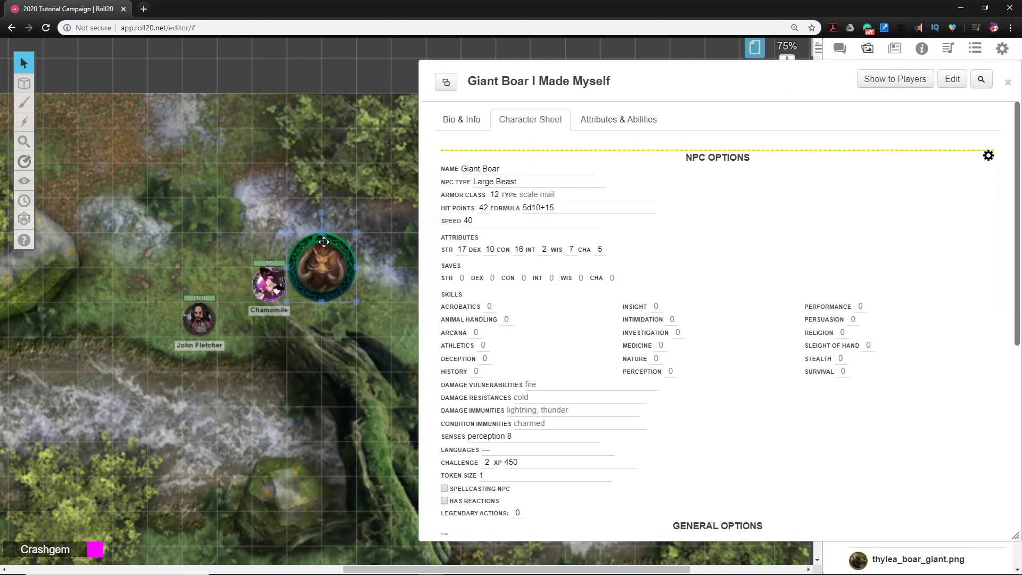
{"action": "double_click", "coordinate": [482, 474]}
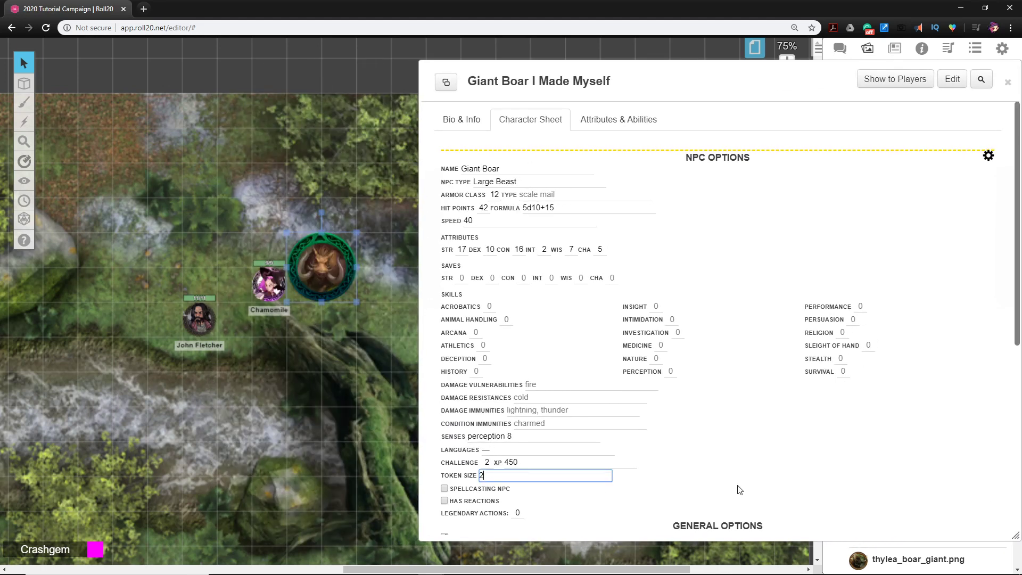
{"action": "type", "text": "2"}
{"action": "left_click", "coordinate": [803, 479]}
Review the remaining NPC and general options, and close the options to show the Giant Boar's stat block
{"action": "scroll", "coordinate": [613, 429], "scroll_direction": "down", "scroll_amount": 2}
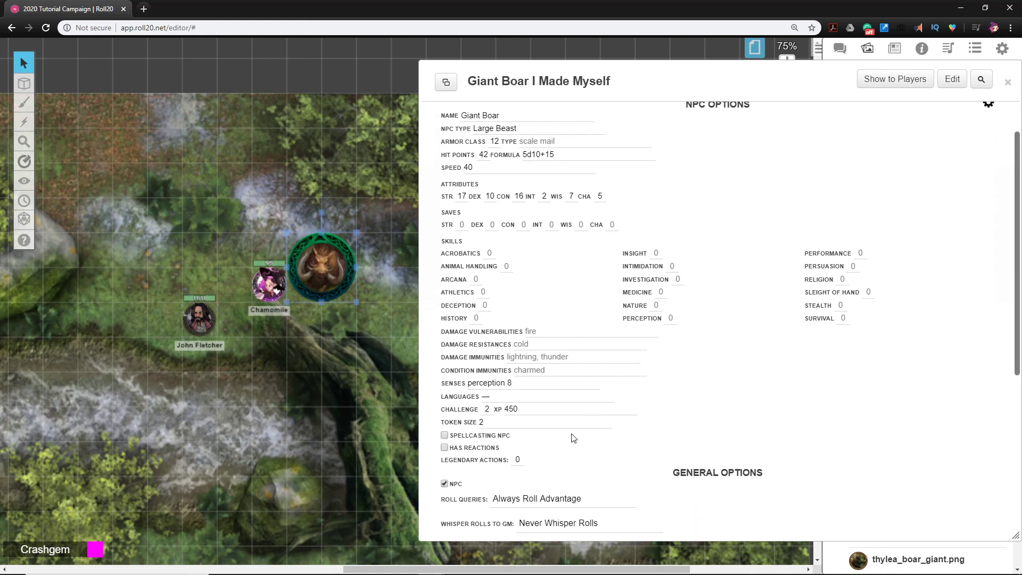
{"action": "scroll", "coordinate": [535, 418], "scroll_direction": "down", "scroll_amount": 4}
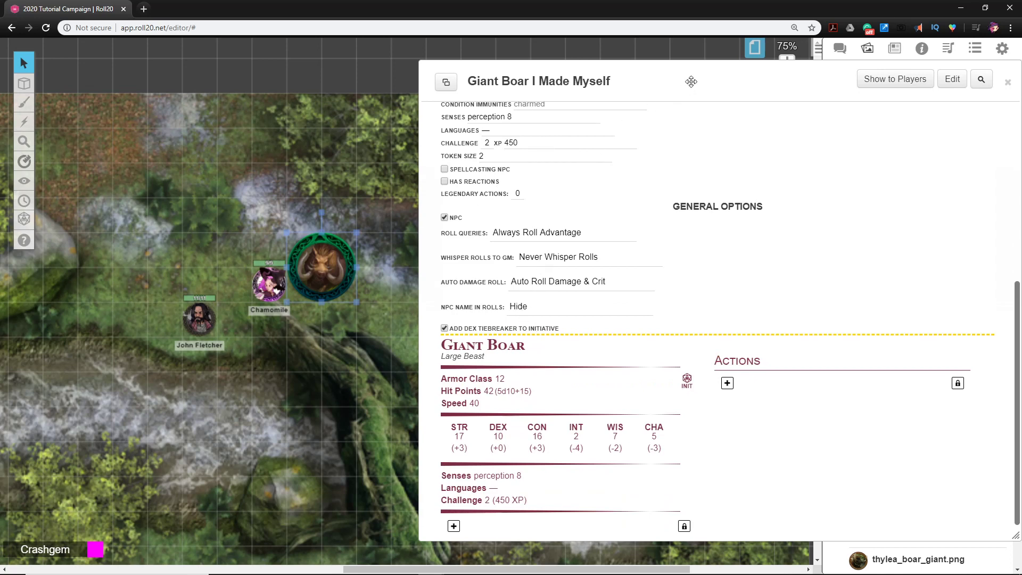
{"action": "left_click_drag", "start_coordinate": [689, 82], "coordinate": [568, 60]}
{"action": "scroll", "coordinate": [703, 279], "scroll_direction": "up", "scroll_amount": 6}
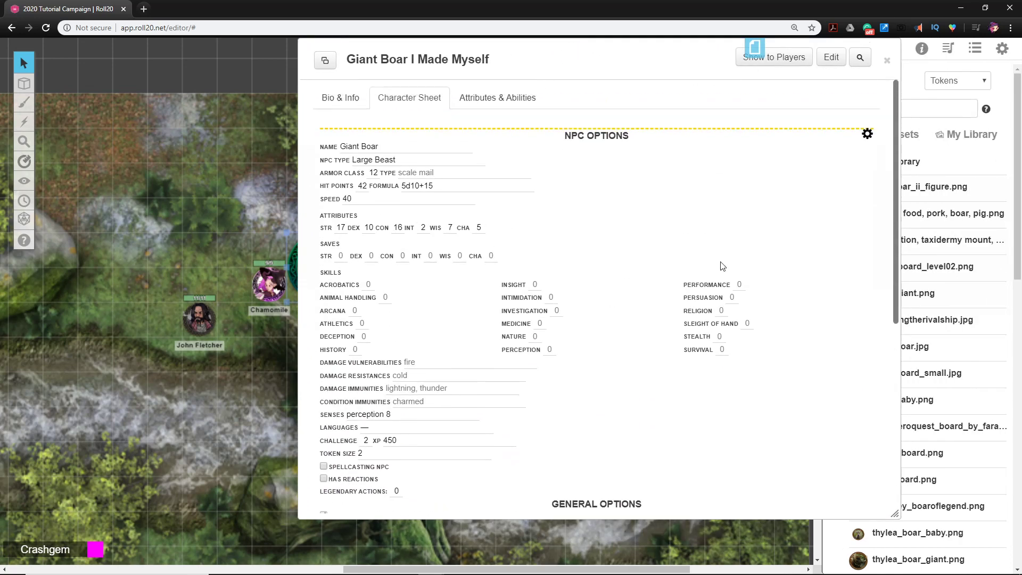
{"action": "scroll", "coordinate": [543, 245], "scroll_direction": "down", "scroll_amount": 5}
{"action": "scroll", "coordinate": [552, 271], "scroll_direction": "up", "scroll_amount": 6}
{"action": "left_click", "coordinate": [870, 135]}
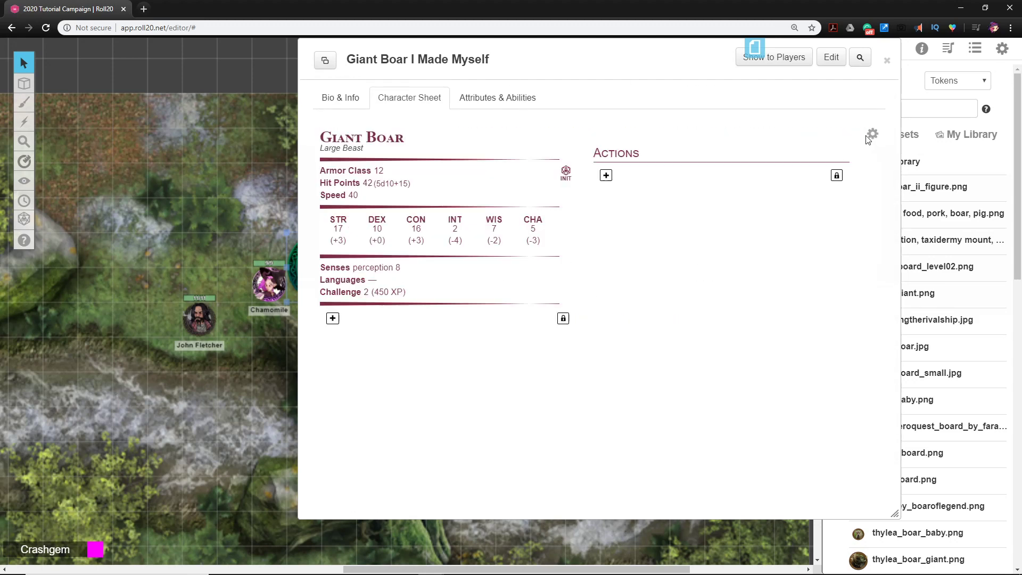
Add a trait named Charge describing the 20 ft. straight move, extra 7 (2d6) slashing damage and DC 13 Strength save against being knocked prone
{"action": "left_click", "coordinate": [333, 319]}
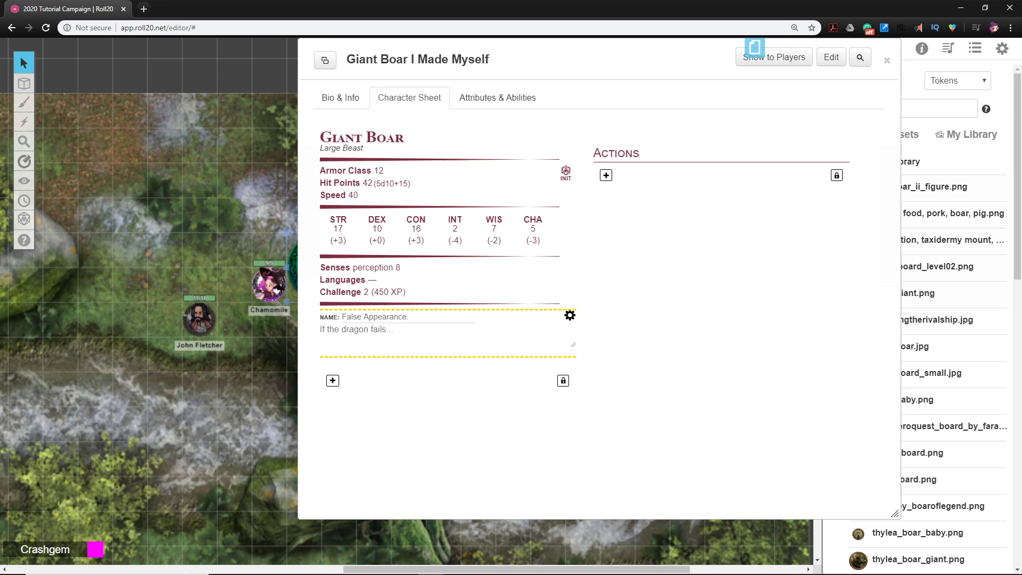
{"action": "left_click", "coordinate": [416, 319]}
{"action": "type", "text": "Char"}
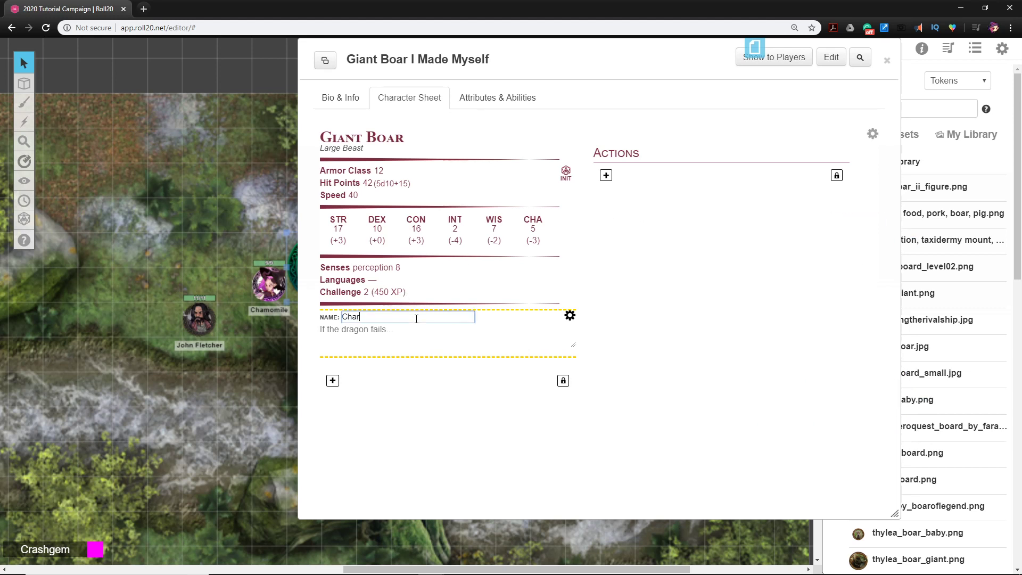
{"action": "type", "text": "ge"}
{"action": "key", "text": "alt+Tab"}
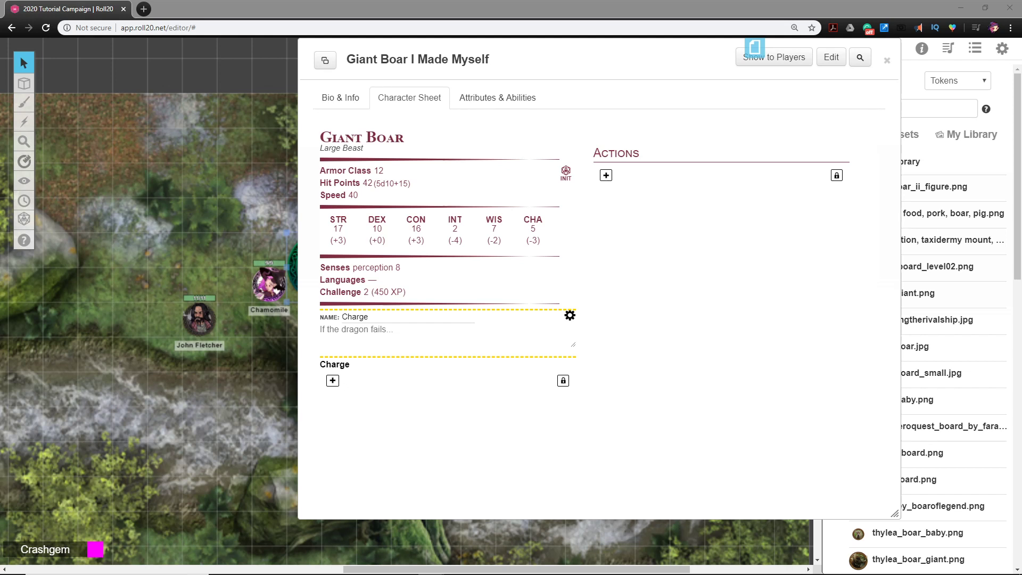
{"action": "left_click", "coordinate": [361, 333]}
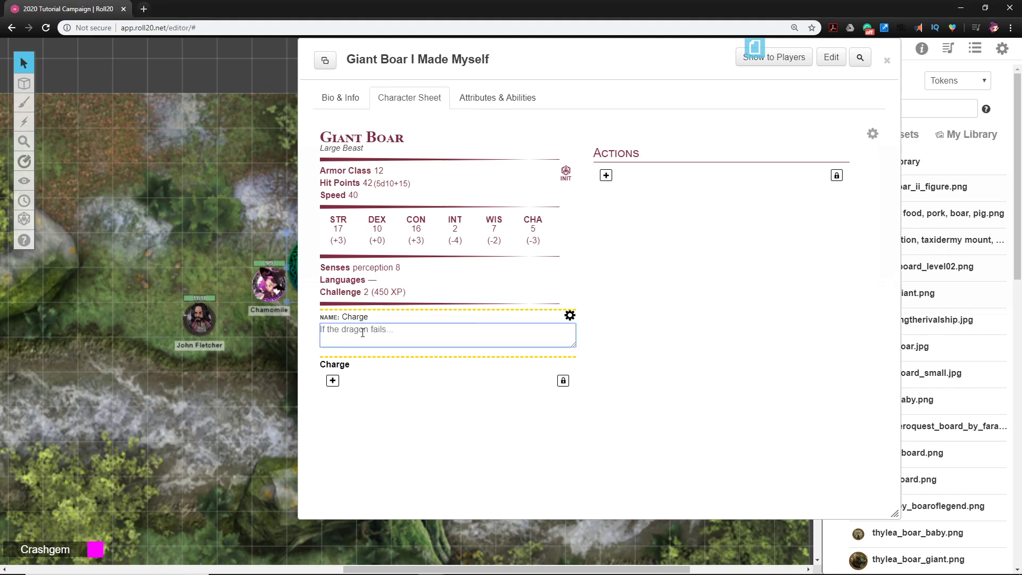
{"action": "type", "text": "If the boar moves at least 20 ft. straight toward a target and then hits it with a tusk attack on the same turn, the target takes an extra 7 (2d6) slashing damage. If the target is a creature, it must succeed on a DC 13 Strength saving throw or be knocked prone."}
{"action": "left_click", "coordinate": [569, 315]}
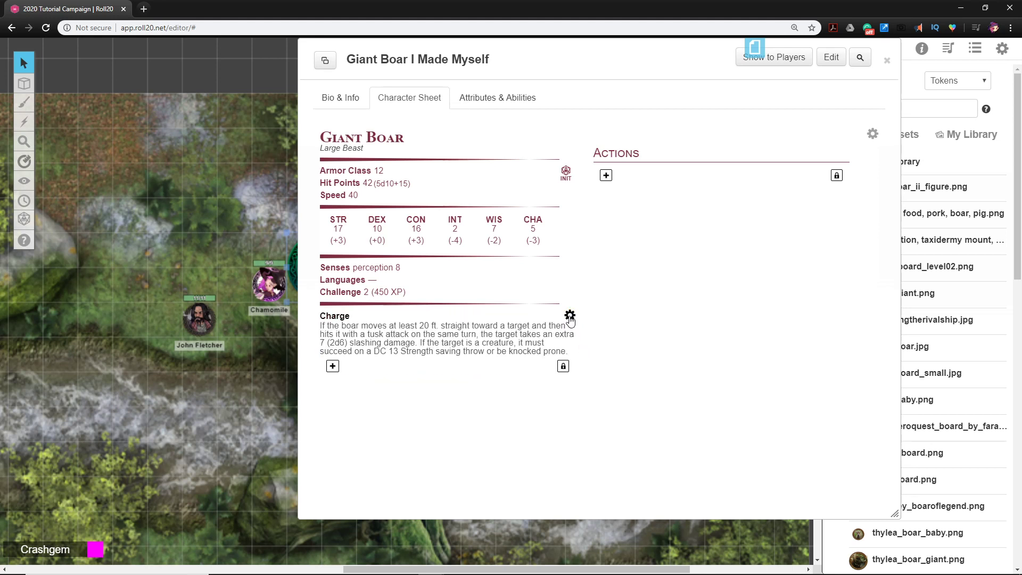
Replace "7 (2d6)" in the Charge description with the inline roll "[[2d6]]" and close the trait's editor
{"action": "left_click", "coordinate": [569, 315]}
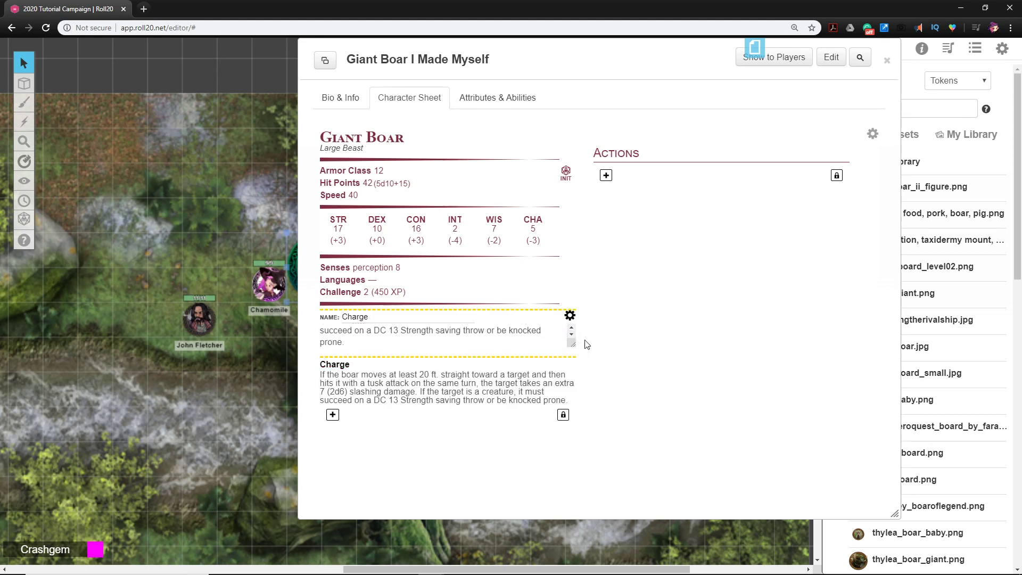
{"action": "left_click_drag", "start_coordinate": [572, 346], "coordinate": [581, 405]}
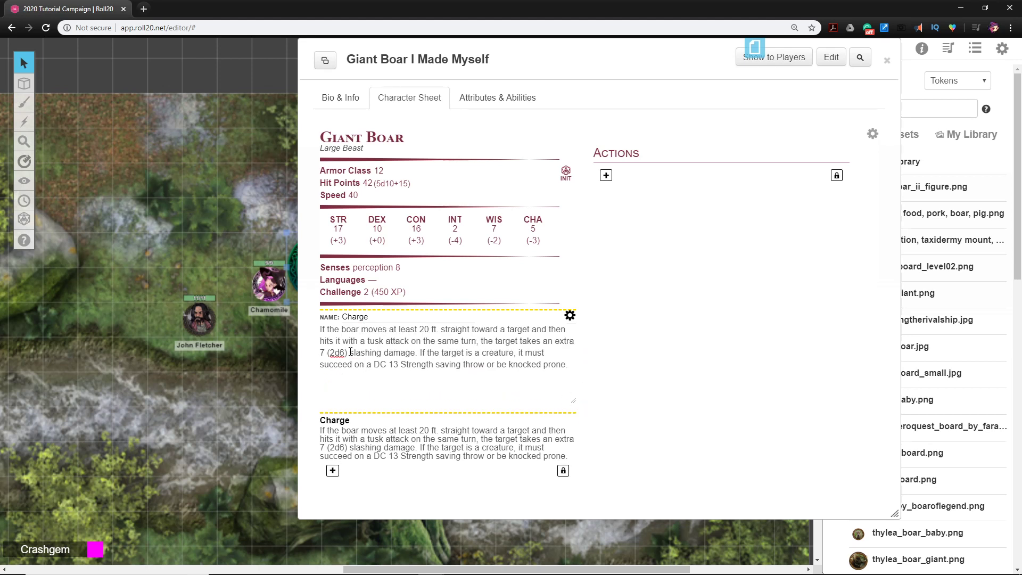
{"action": "left_click_drag", "start_coordinate": [349, 352], "coordinate": [322, 352]}
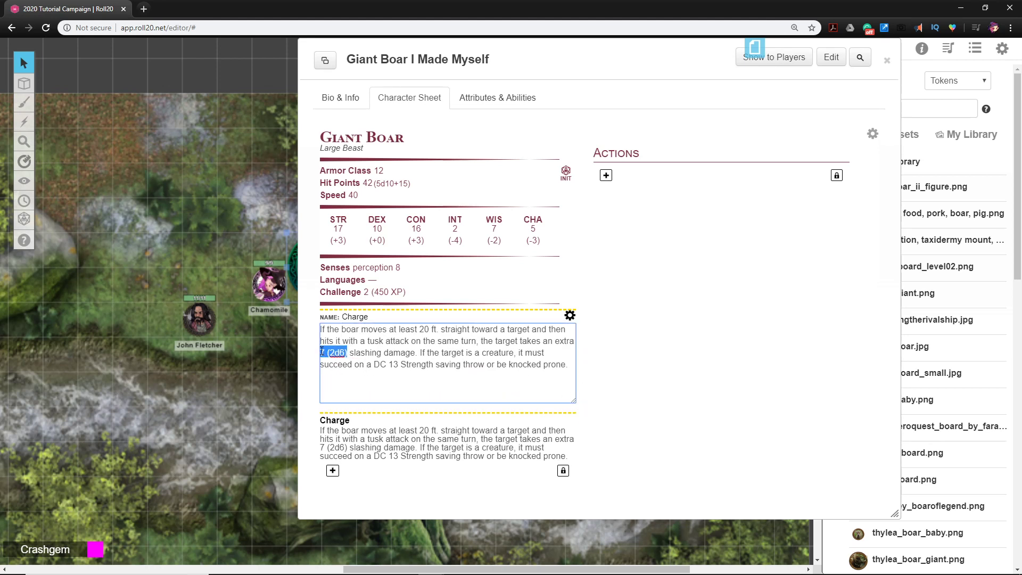
{"action": "type", "text": "[[2d6"}
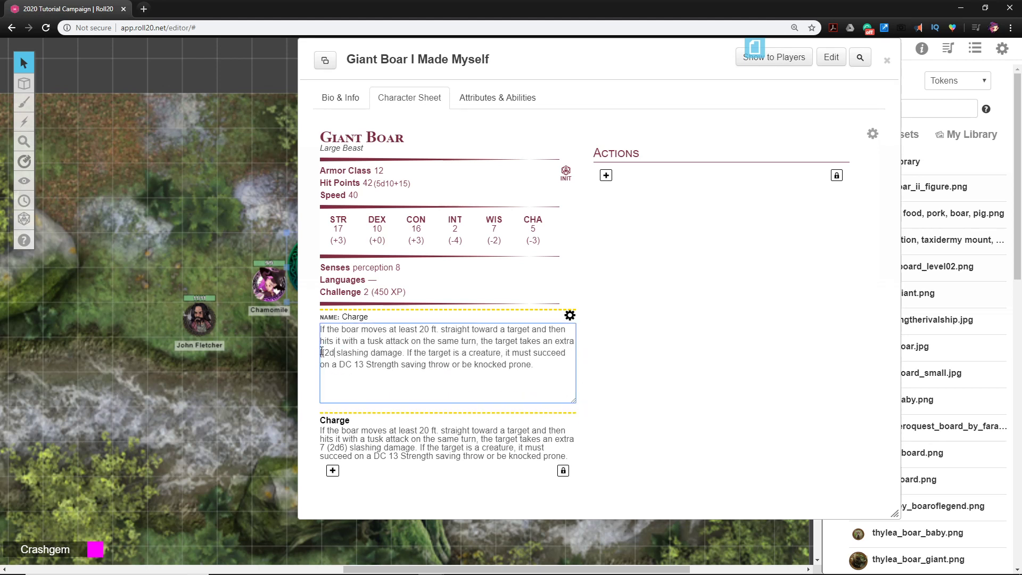
{"action": "type", "text": "]]"}
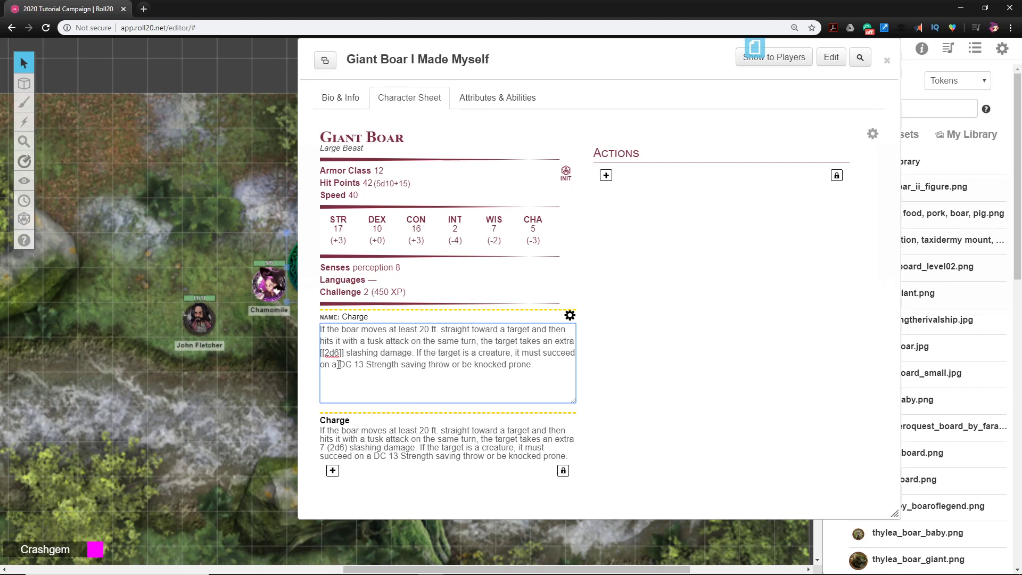
{"action": "left_click", "coordinate": [570, 316]}
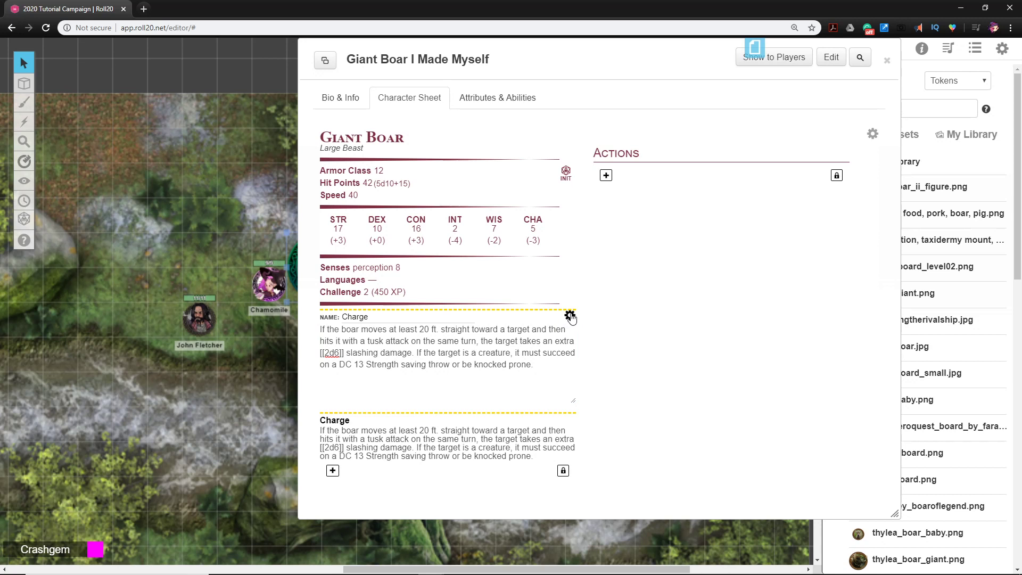
{"action": "left_click", "coordinate": [570, 316]}
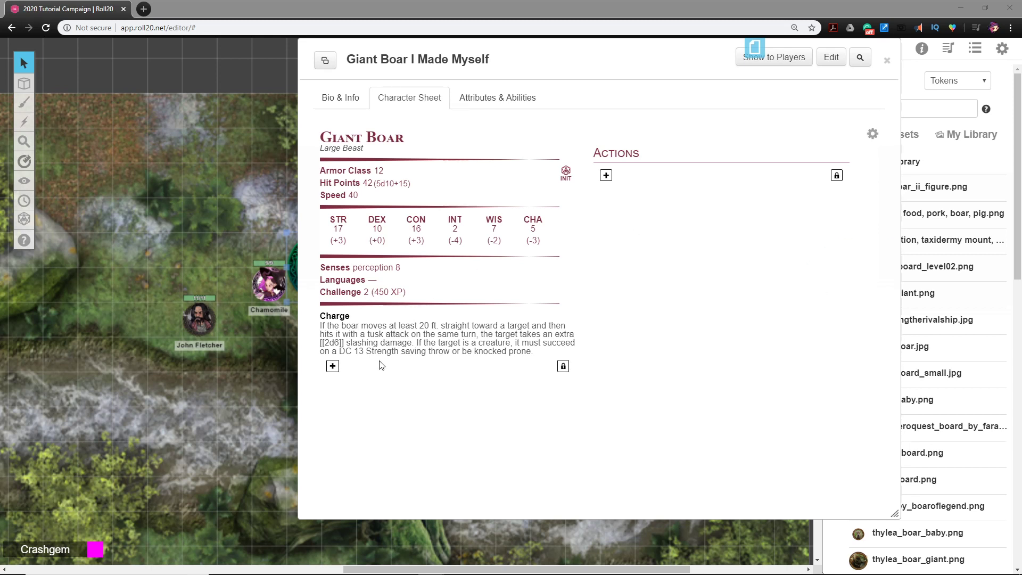
Add the trait "Relentless (Recharges after a Short or Long Rest)", stating that 10 damage or less reduces the boar to 1 hit point, not 0
{"action": "left_click", "coordinate": [333, 366]}
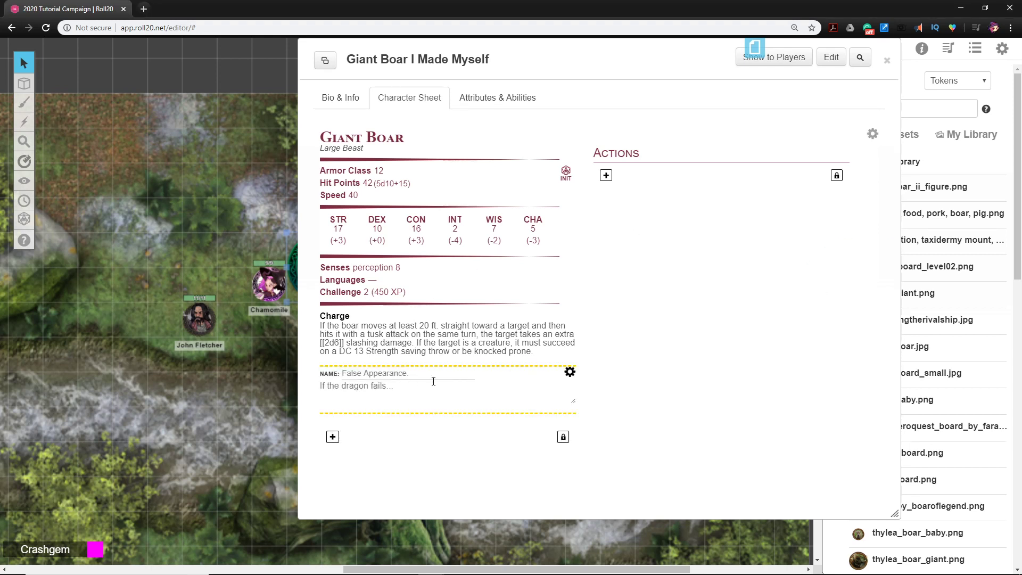
{"action": "left_click", "coordinate": [409, 391]}
{"action": "type", "text": "If the boar takes 10 damage or less that would reduce it to 0 hit points, it is reduced to 1 hit point instead."}
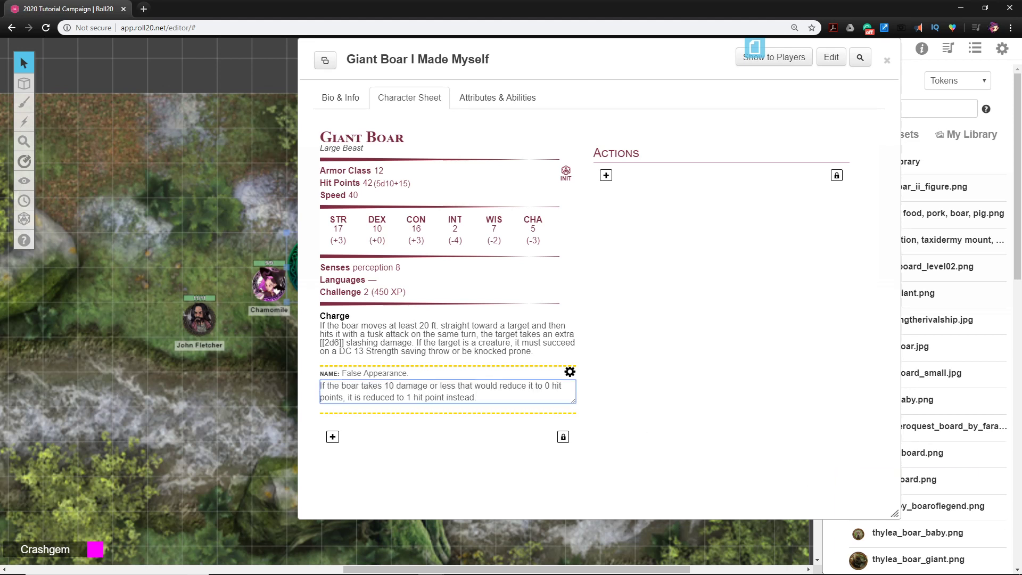
{"action": "key", "text": "alt+Tab"}
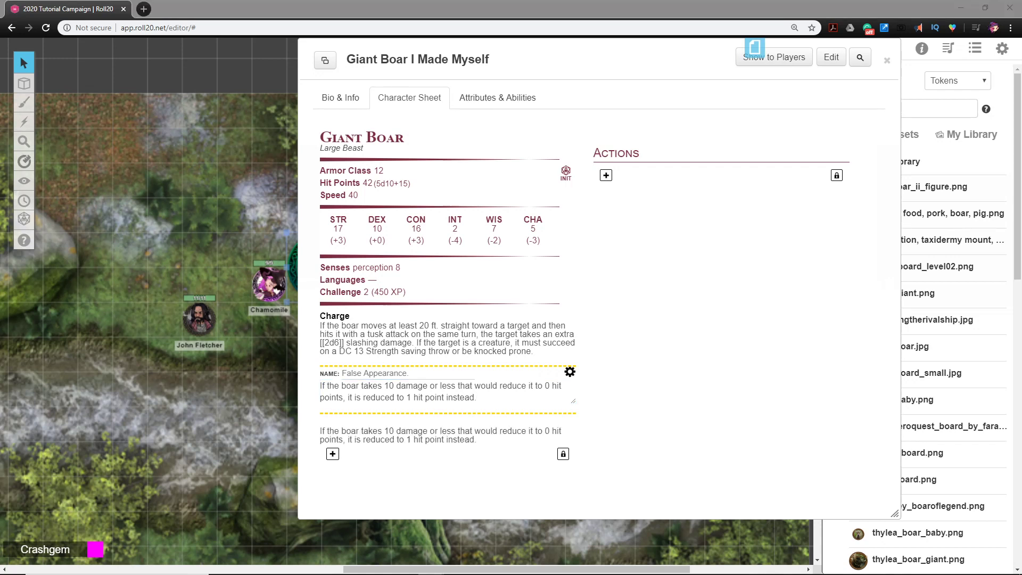
{"action": "left_click", "coordinate": [432, 372]}
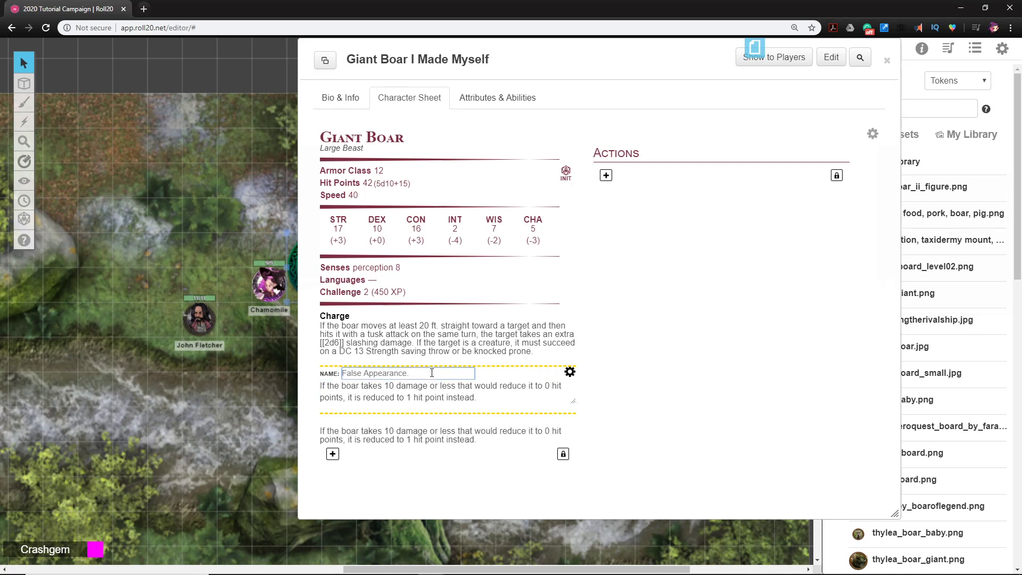
{"action": "type", "text": "Relentless (Recharges after a Short or Long Rest)"}
{"action": "left_click", "coordinate": [570, 373]}
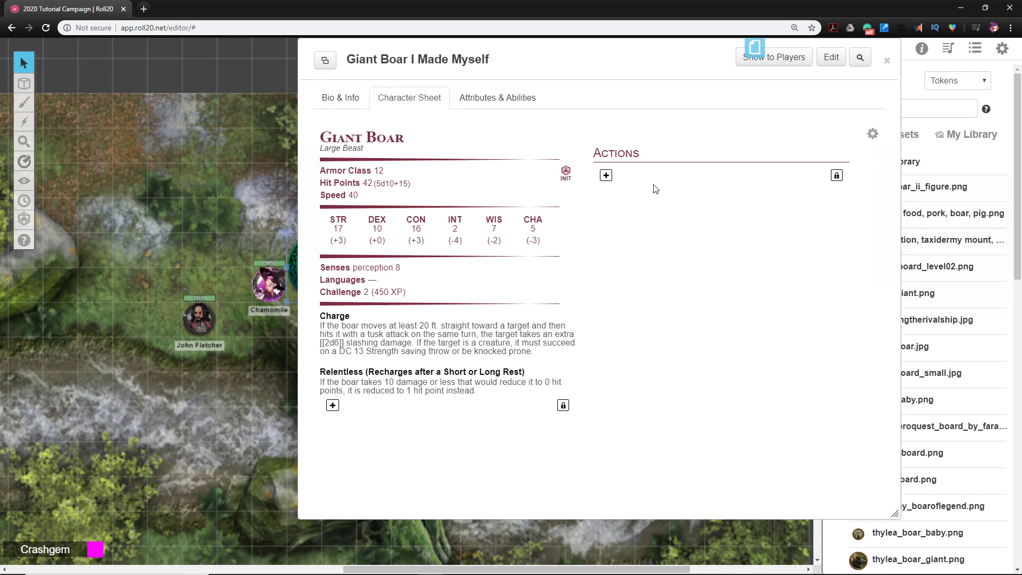
Add an action named Tusk as a melee attack with reach 5 ft, to hit 5 and target "one target"
{"action": "left_click", "coordinate": [605, 176]}
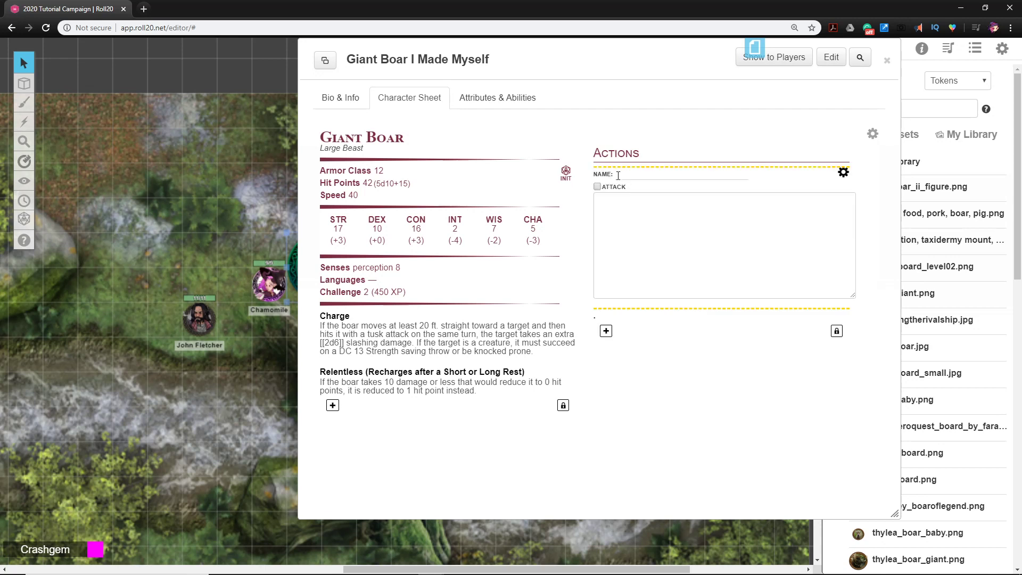
{"action": "left_click", "coordinate": [619, 175]}
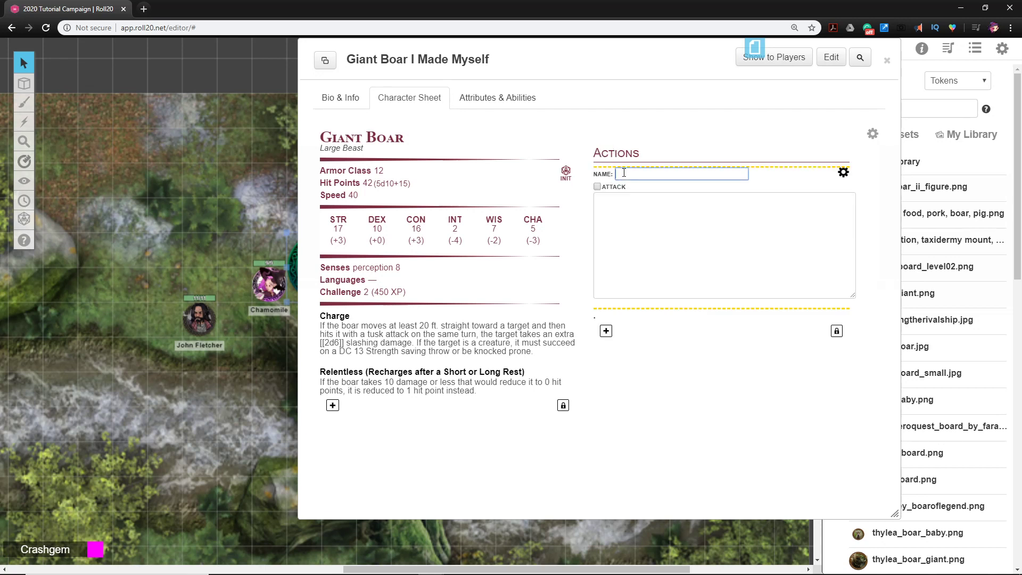
{"action": "type", "text": "Tusk"}
{"action": "left_click", "coordinate": [597, 186]}
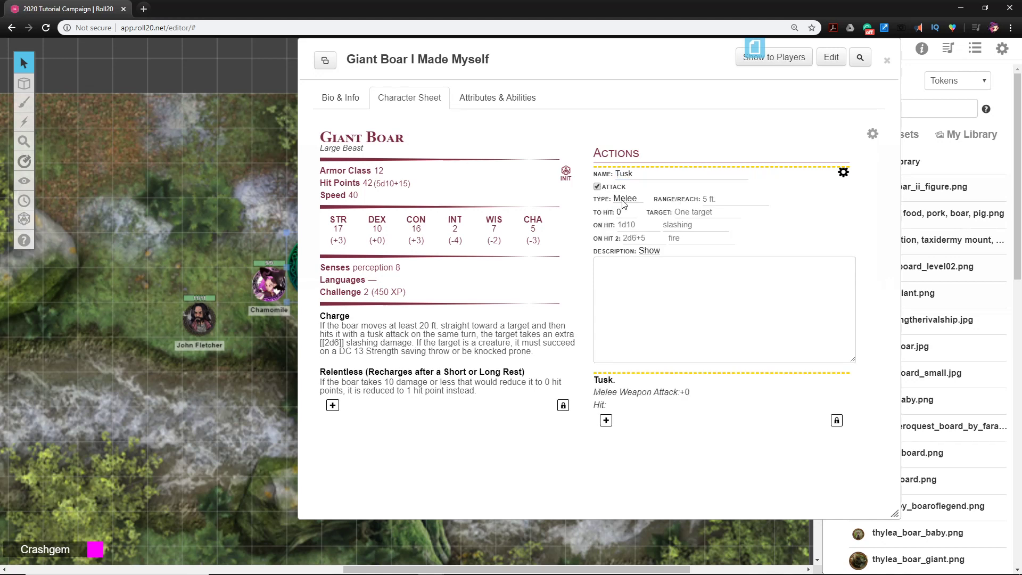
{"action": "left_click", "coordinate": [714, 197]}
{"action": "type", "text": "5"}
{"action": "key", "text": "Tab"}
{"action": "key", "text": "Tab"}
{"action": "type", "text": "one target"}
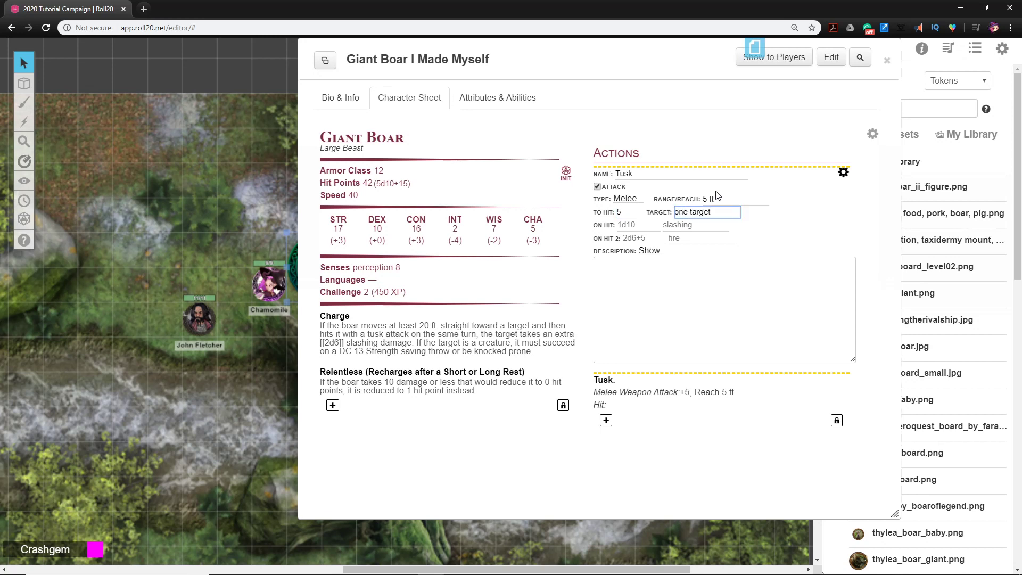
{"action": "key", "text": "Tab"}
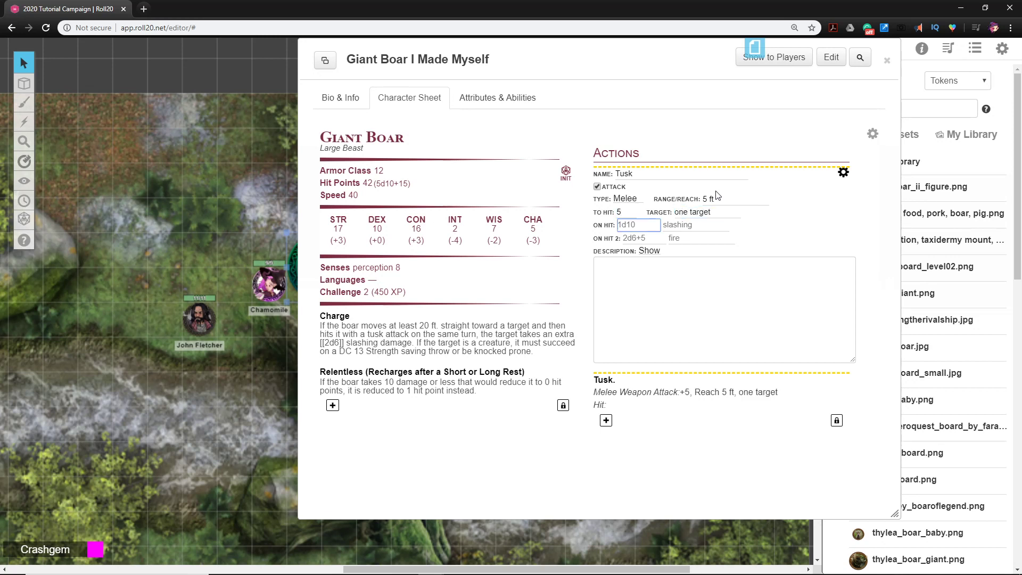
Set the Tusk attack's on-hit damage to 2d6+3 slashing, leave its description empty and close the action's editor
{"action": "type", "text": "2d6+3"}
{"action": "key", "text": "Tab"}
{"action": "type", "text": "slashing"}
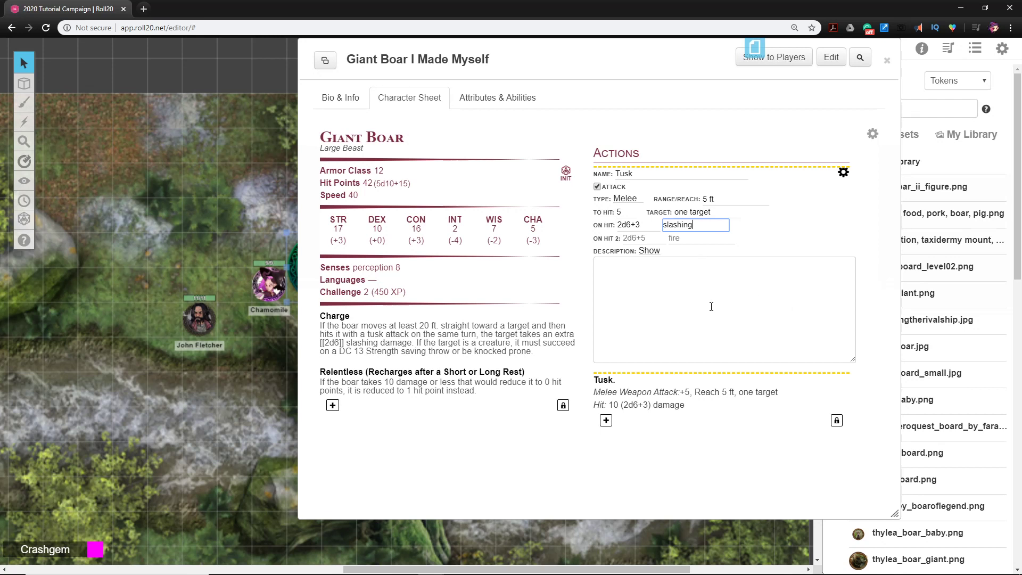
{"action": "left_click", "coordinate": [628, 312]}
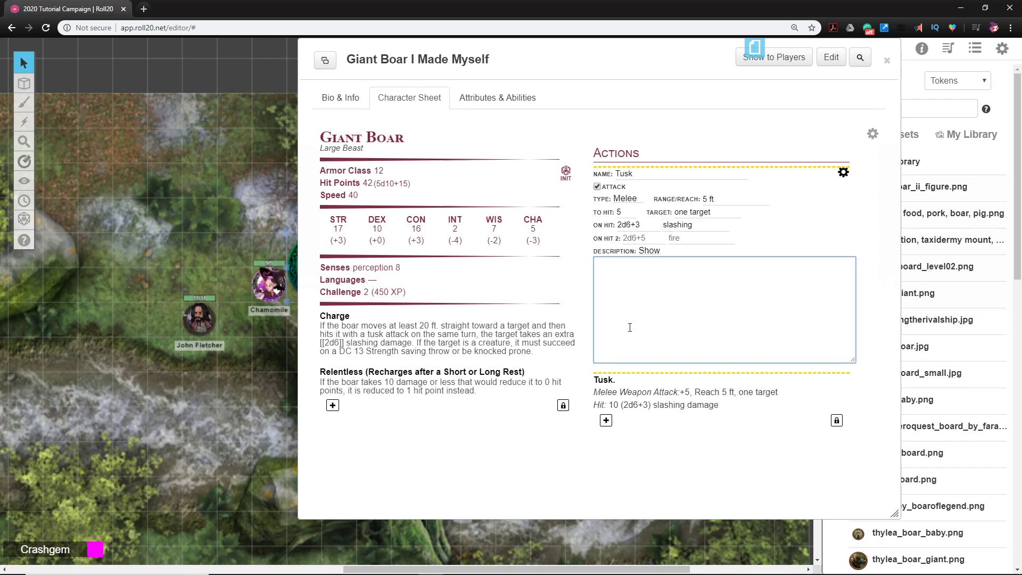
{"action": "left_click", "coordinate": [843, 172]}
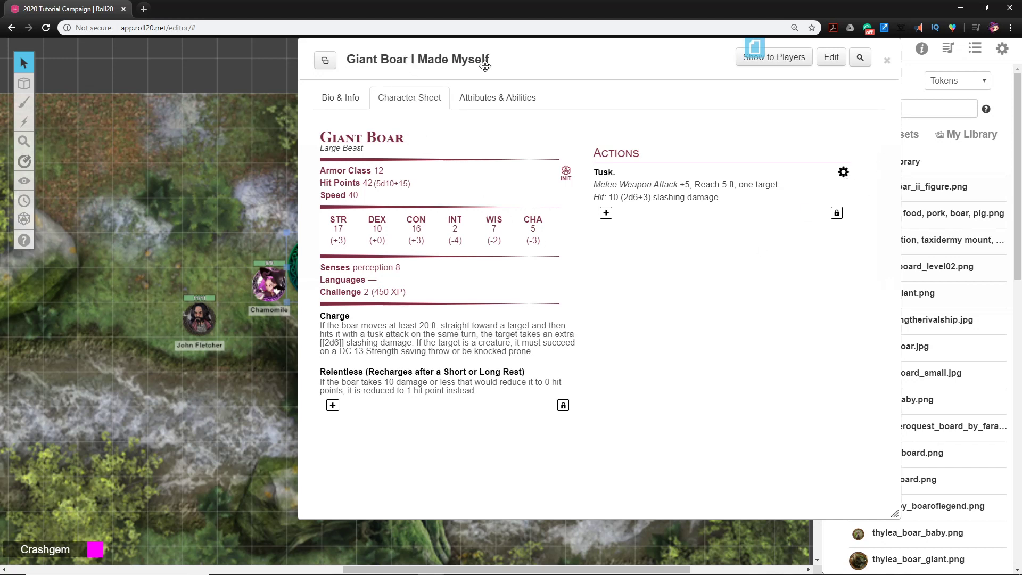
Move the sheet off the boar token and set that token to represent the character "Giant Boar I Made Myself"
{"action": "left_click_drag", "start_coordinate": [661, 59], "coordinate": [490, 94]}
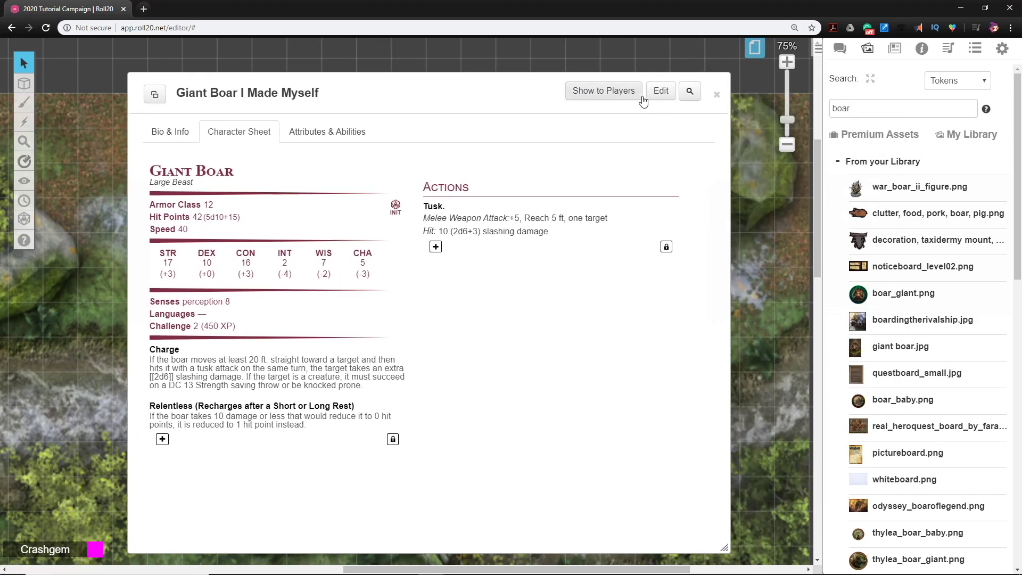
{"action": "left_click_drag", "start_coordinate": [359, 103], "coordinate": [628, 82]}
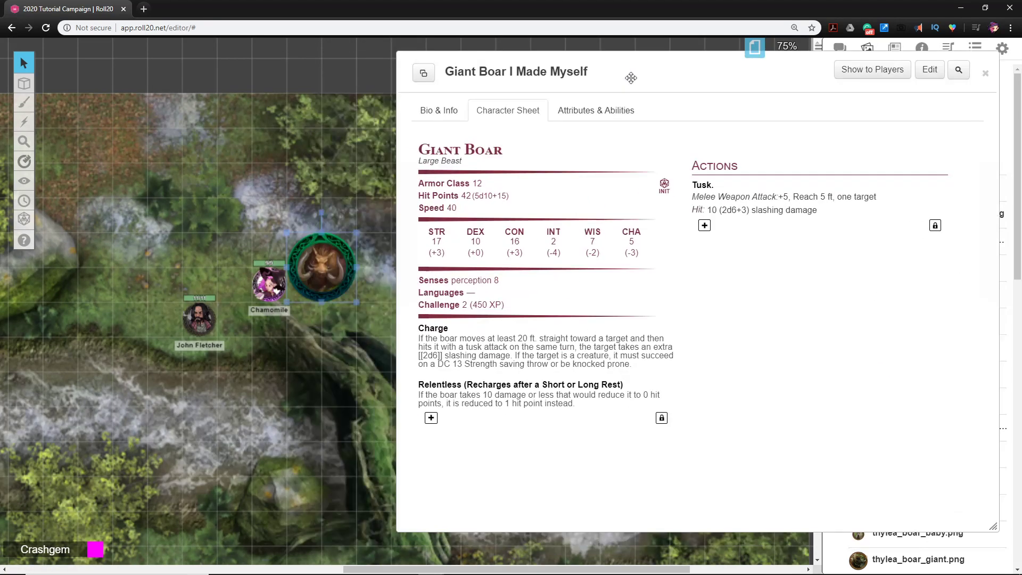
{"action": "double_click", "coordinate": [333, 267]}
{"action": "left_click", "coordinate": [328, 164]}
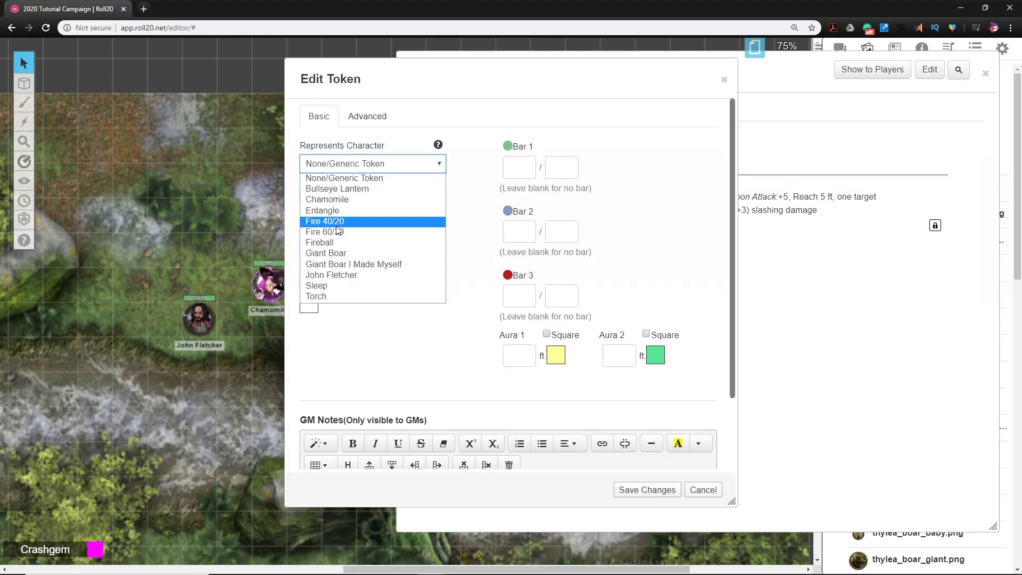
{"action": "left_click", "coordinate": [354, 266]}
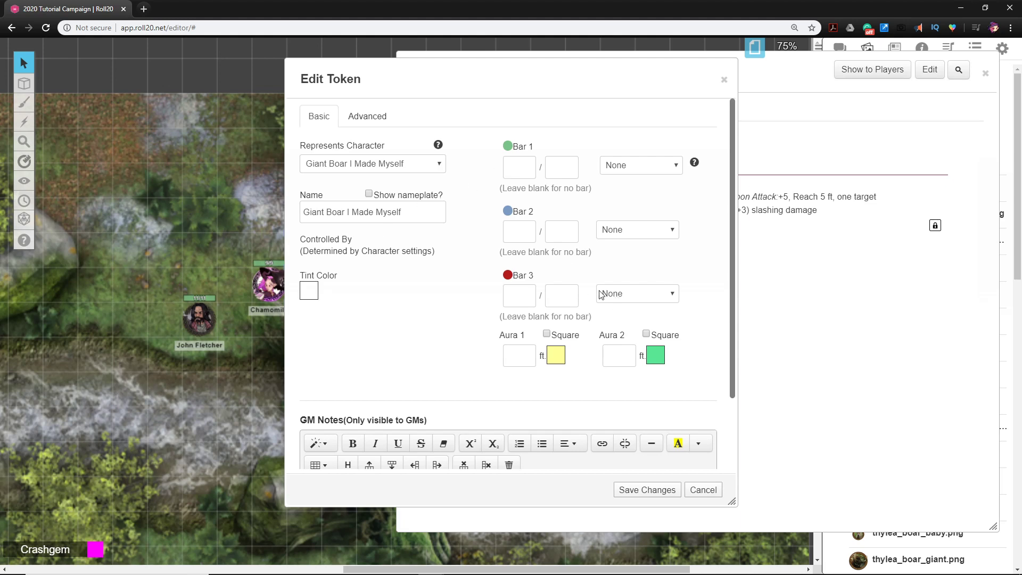
Set the boar token's Bar 1 to 42 / 42 and link Bar 2 to the npc_ac attribute
{"action": "left_click_drag", "start_coordinate": [572, 92], "coordinate": [420, 88]}
{"action": "left_click", "coordinate": [358, 173]}
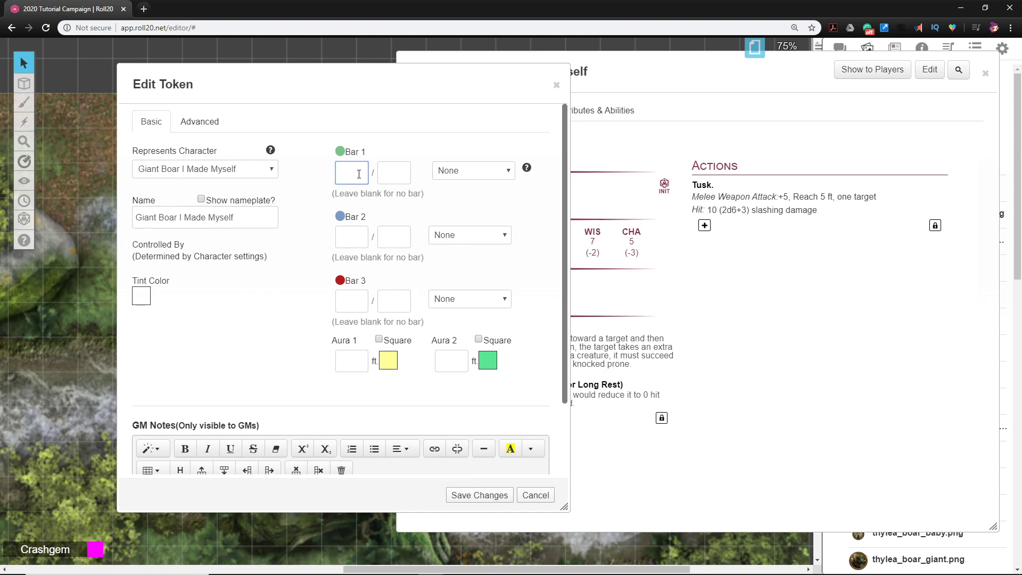
{"action": "type", "text": "42"}
{"action": "key", "text": "Tab"}
{"action": "left_click", "coordinate": [445, 236]}
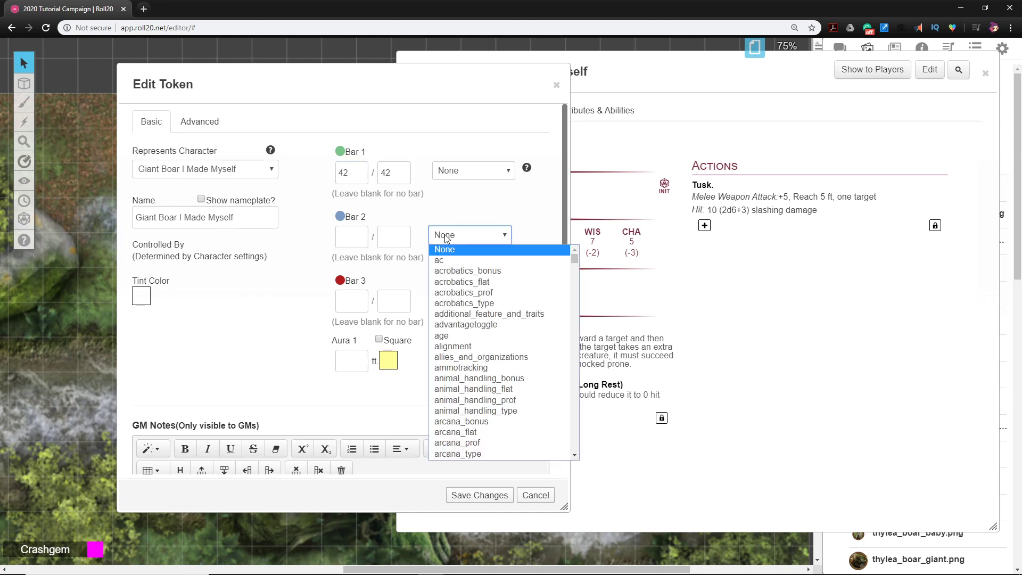
{"action": "type", "text": "npc_ac"}
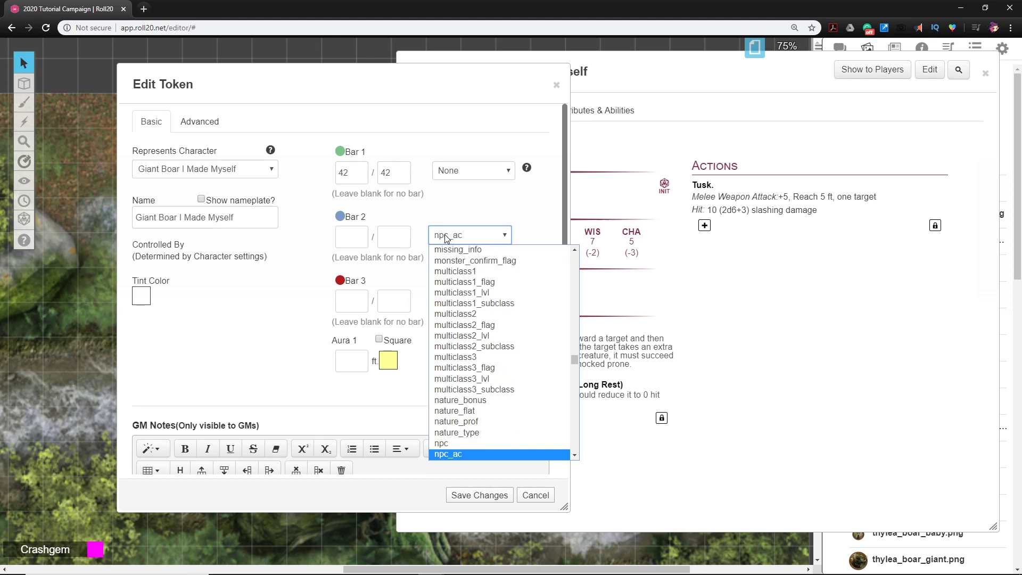
{"action": "key", "text": "Return"}
Enable Has Sight for the boar token and save the token changes
{"action": "left_click", "coordinate": [200, 124]}
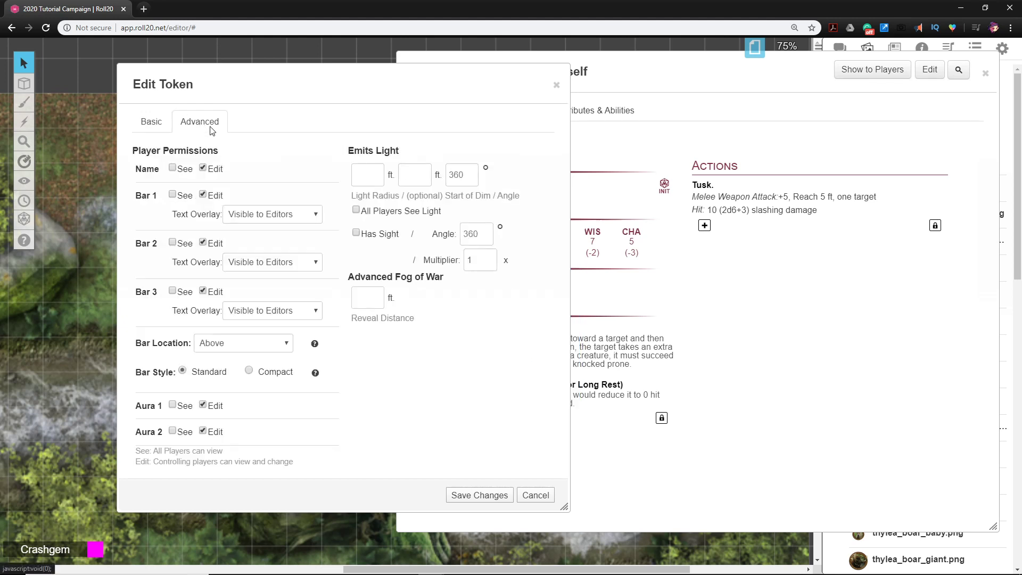
{"action": "left_click", "coordinate": [356, 233]}
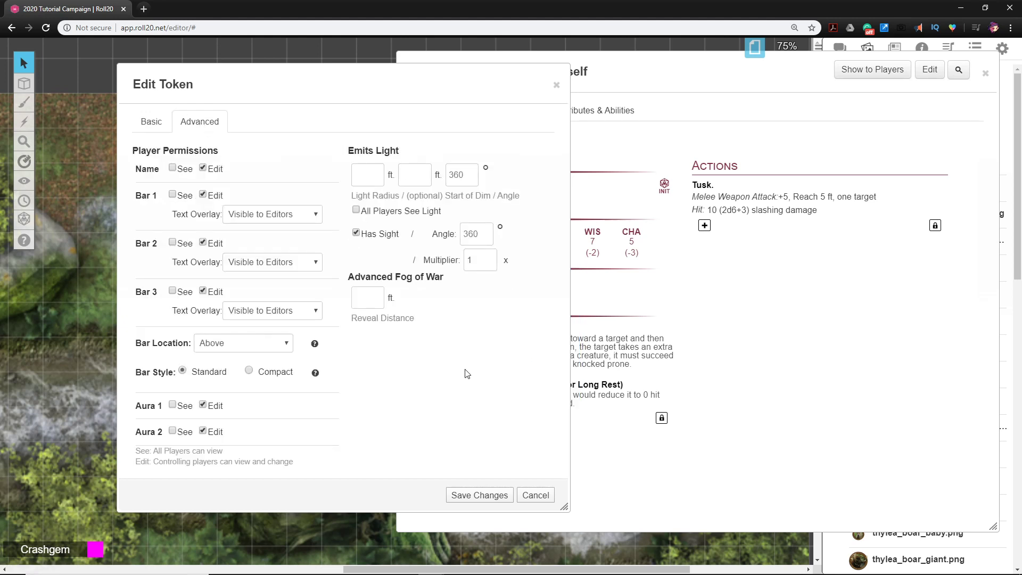
{"action": "left_click", "coordinate": [498, 497]}
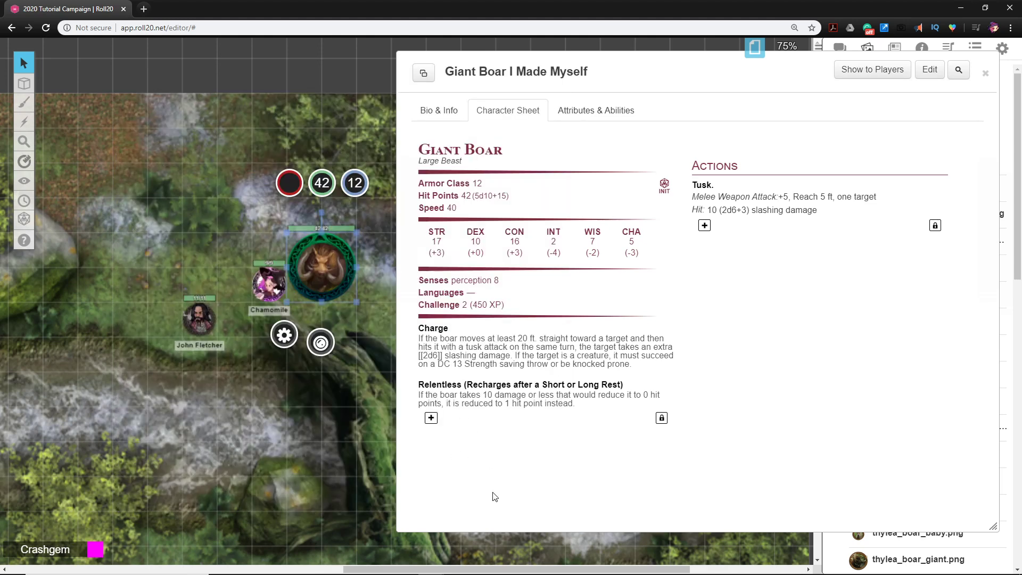
Assign the selected boar token as the default token of "Giant Boar I Made Myself", save the character and close its sheet
{"action": "left_click", "coordinate": [931, 75]}
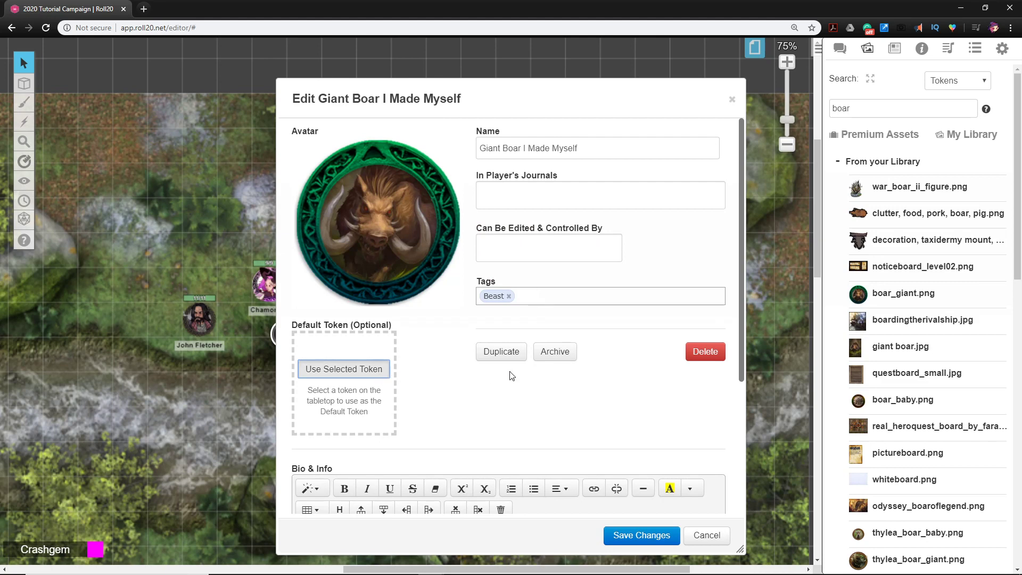
{"action": "left_click", "coordinate": [344, 373]}
{"action": "left_click", "coordinate": [629, 537]}
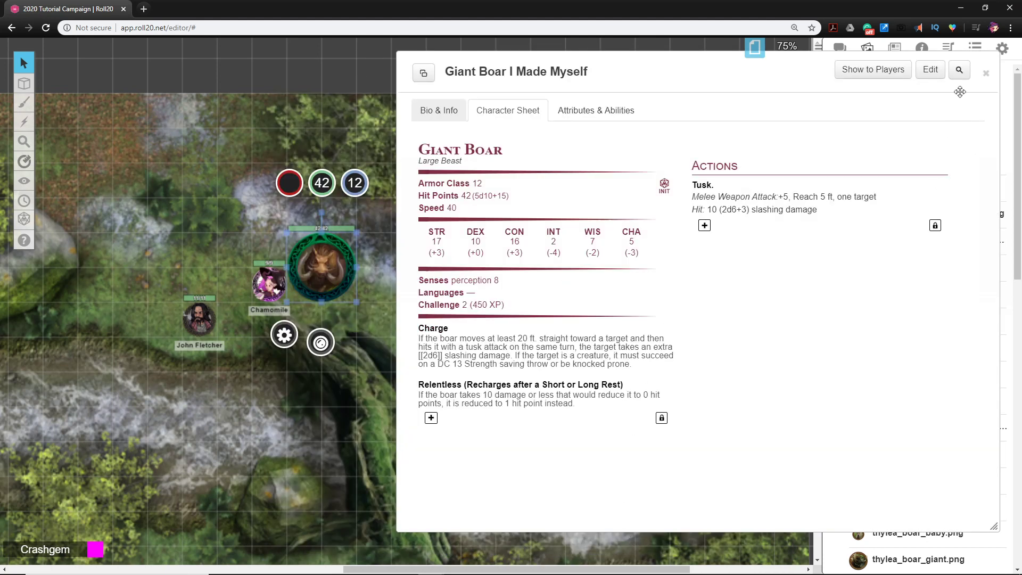
{"action": "left_click", "coordinate": [986, 73]}
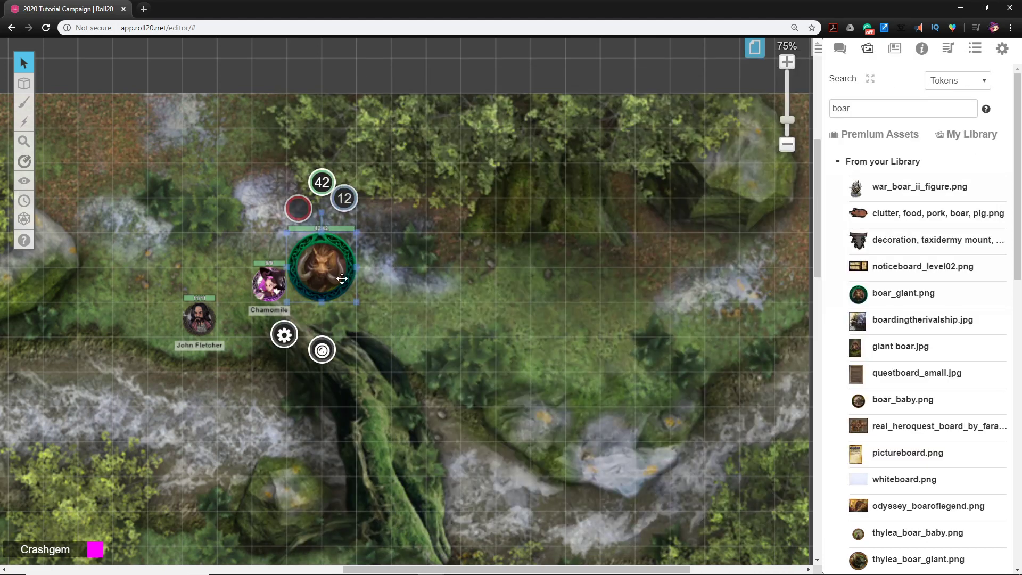
Replace the boar token on the map with a fresh one from the "Giant Boar I Made Myself" journal entry, placed in the grassy clearing
{"action": "key", "text": "Delete"}
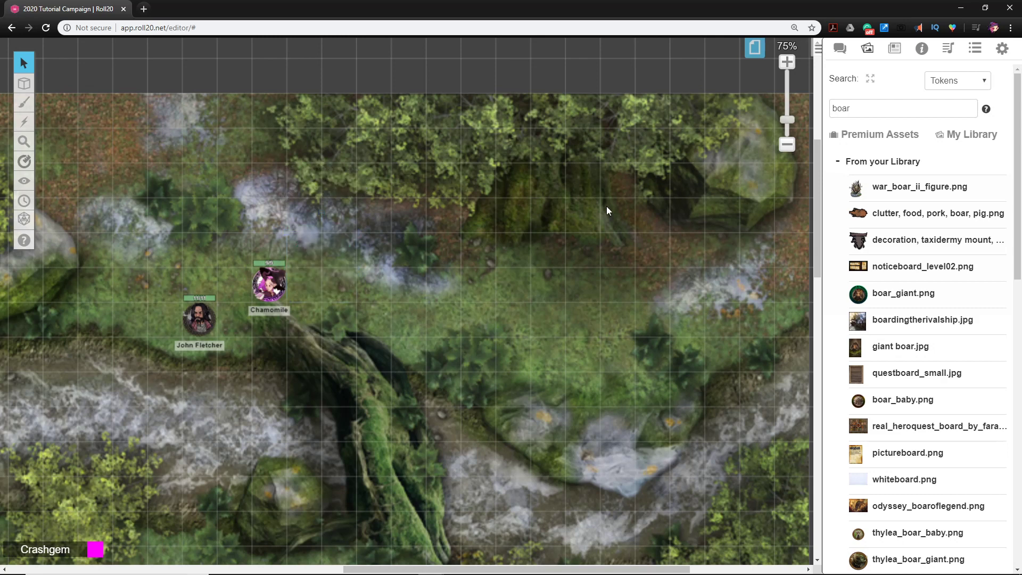
{"action": "left_click", "coordinate": [892, 49]}
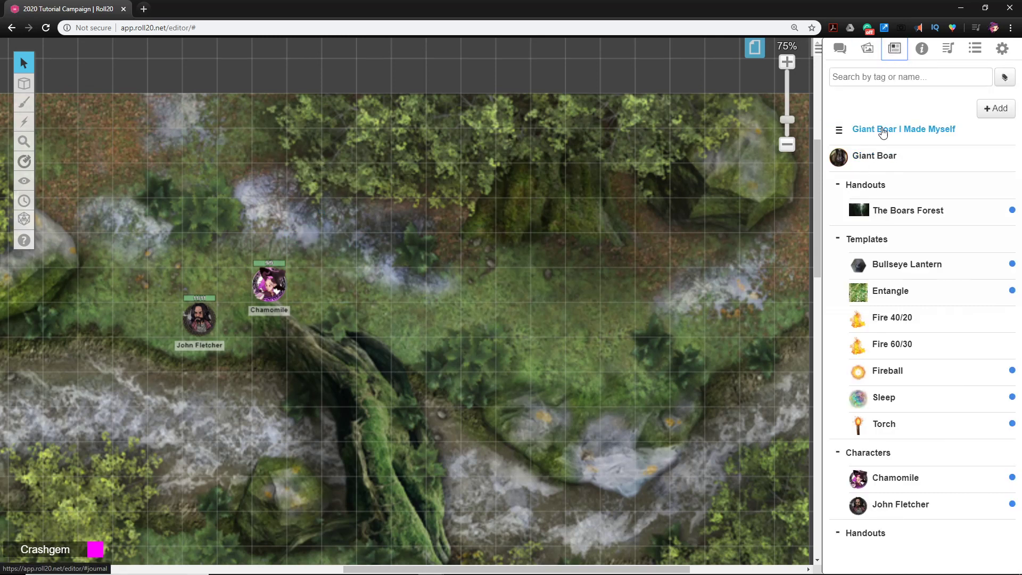
{"action": "left_click_drag", "start_coordinate": [889, 131], "coordinate": [486, 213]}
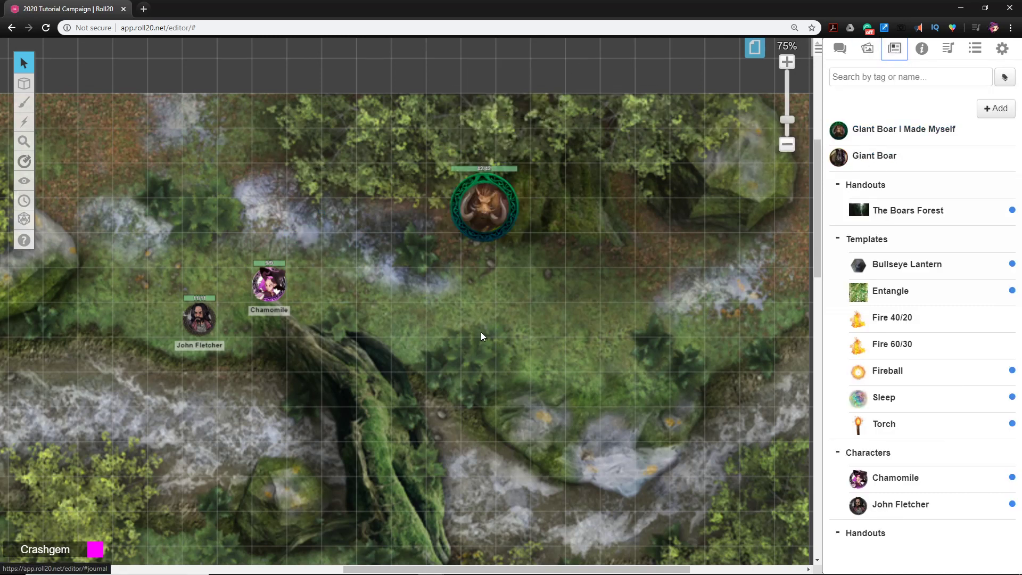
{"action": "left_click_drag", "start_coordinate": [486, 223], "coordinate": [457, 348]}
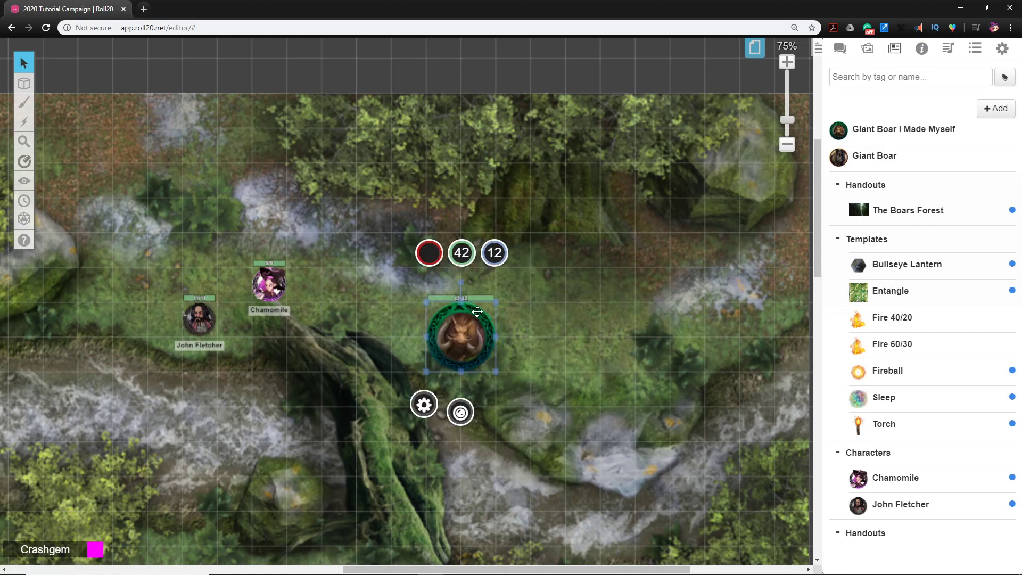
Open the character sheet from the new boar token and position it so the chat log can be read alongside
{"action": "scroll", "coordinate": [483, 304], "scroll_direction": "up", "scroll_amount": 5}
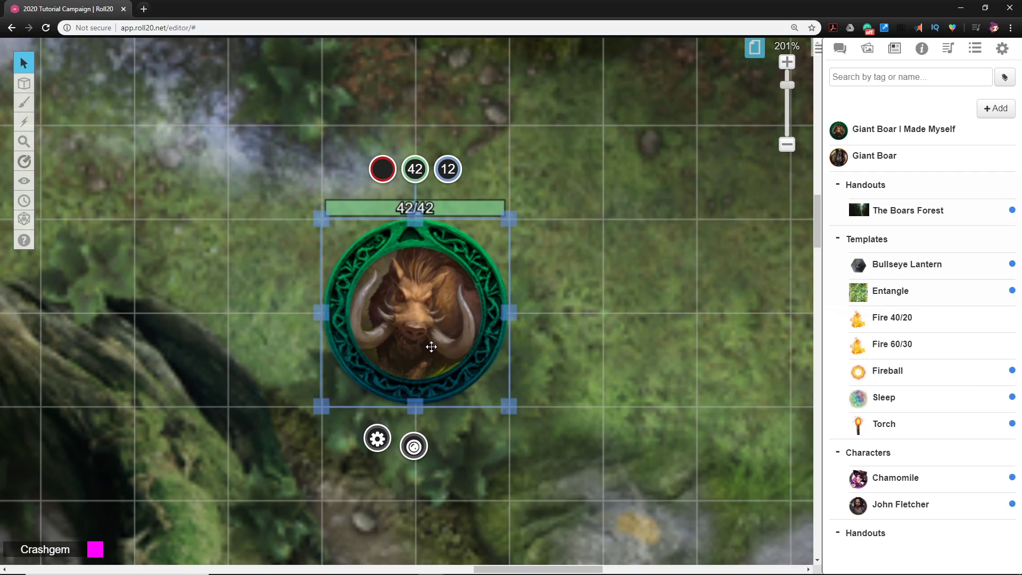
{"action": "double_click", "coordinate": [431, 343]}
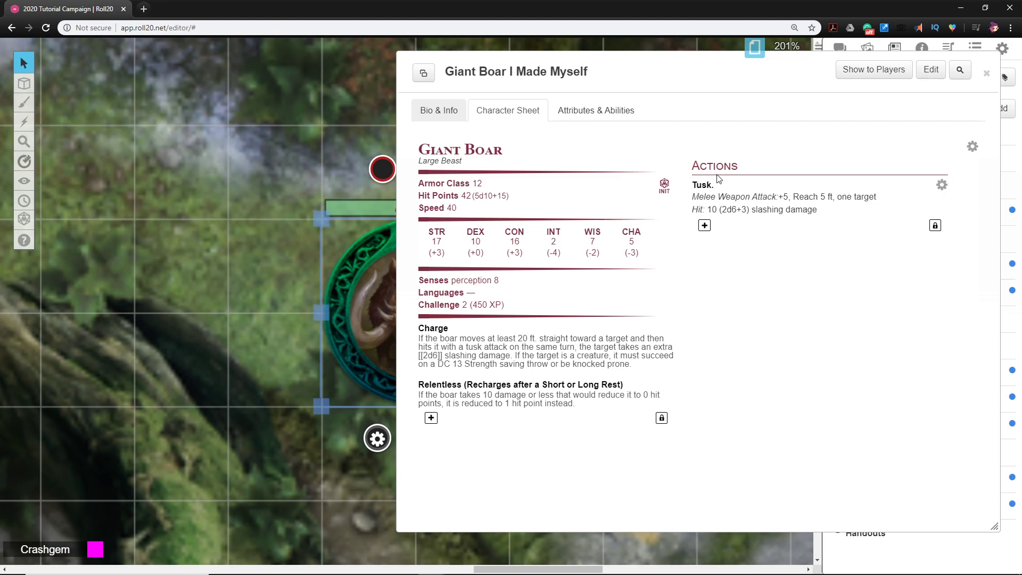
{"action": "left_click_drag", "start_coordinate": [710, 80], "coordinate": [361, 100]}
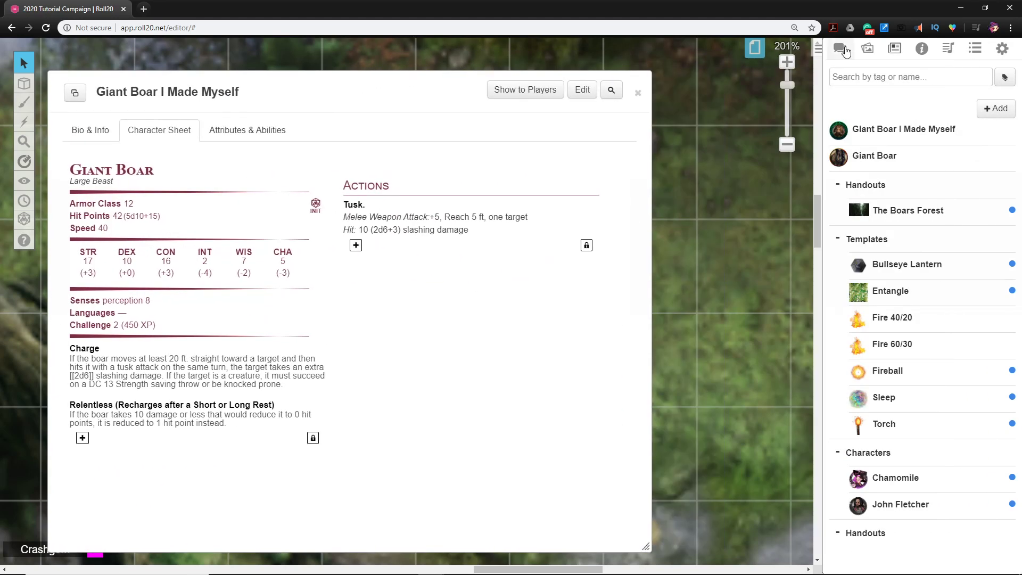
{"action": "left_click", "coordinate": [845, 51]}
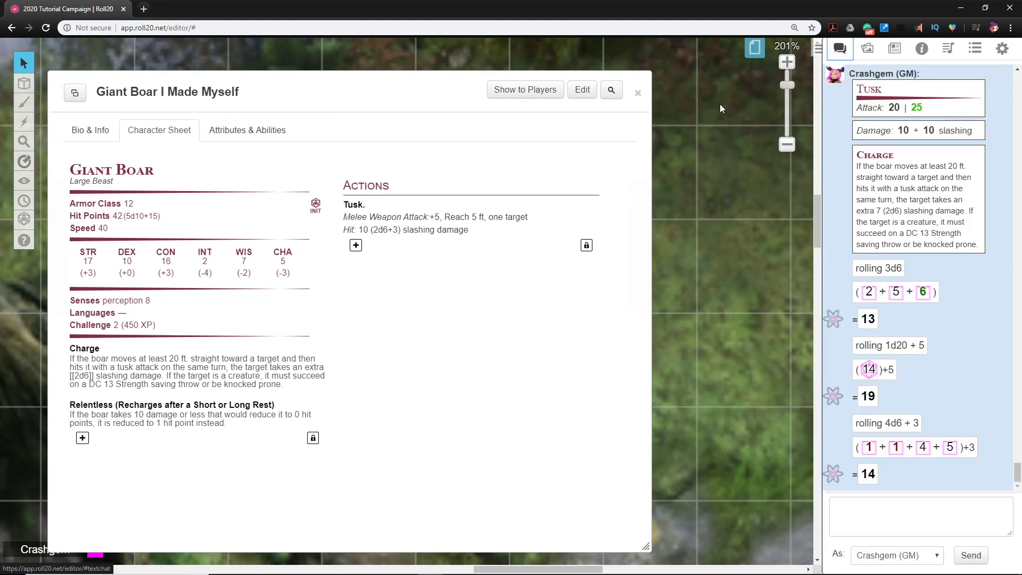
Roll the boar's Tusk attack, send its Charge and Relentless traits to chat, and close the sheet
{"action": "left_click", "coordinate": [358, 207]}
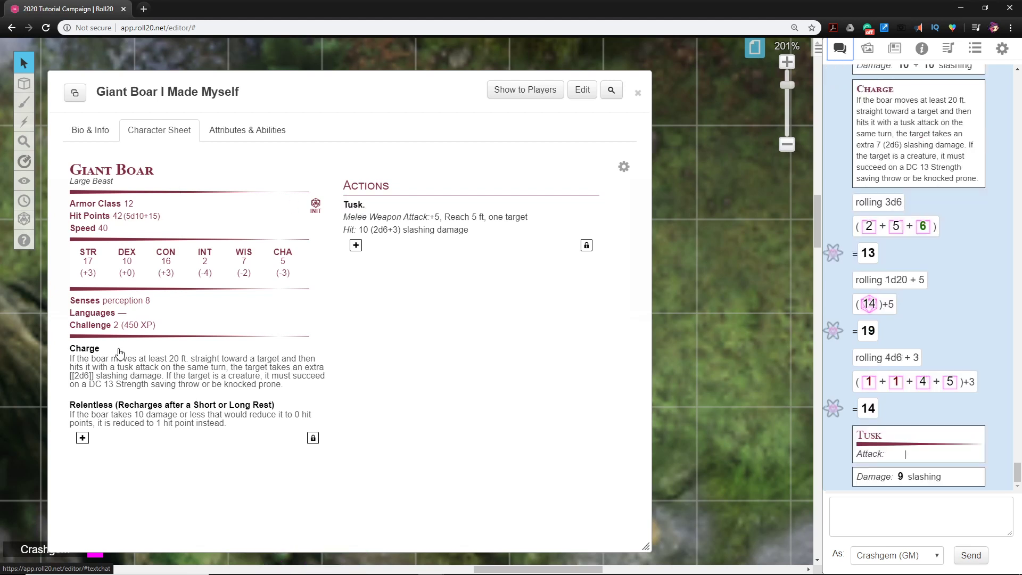
{"action": "left_click", "coordinate": [84, 349]}
{"action": "mouse_move", "coordinate": [882, 446]}
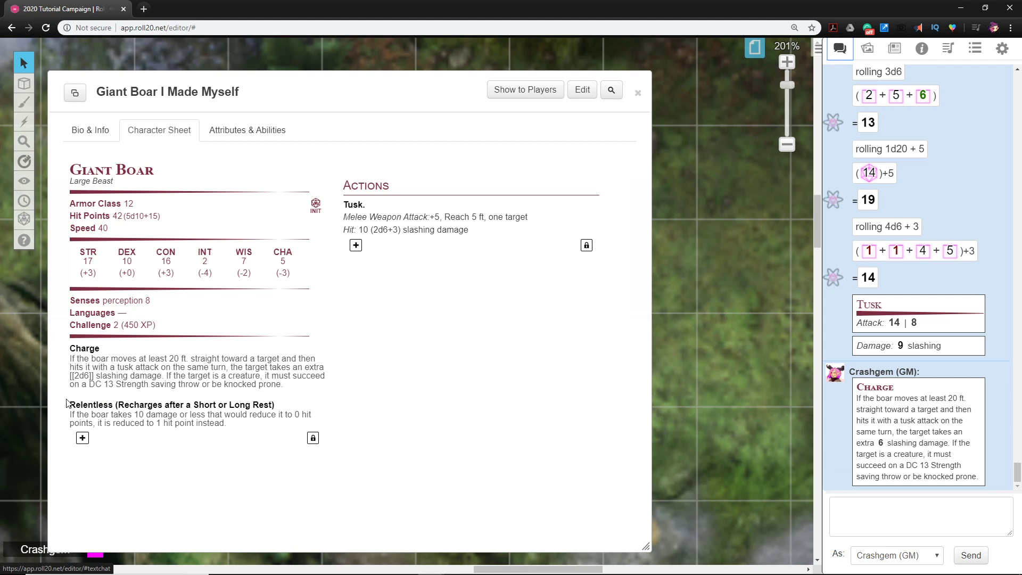
{"action": "left_click", "coordinate": [84, 405]}
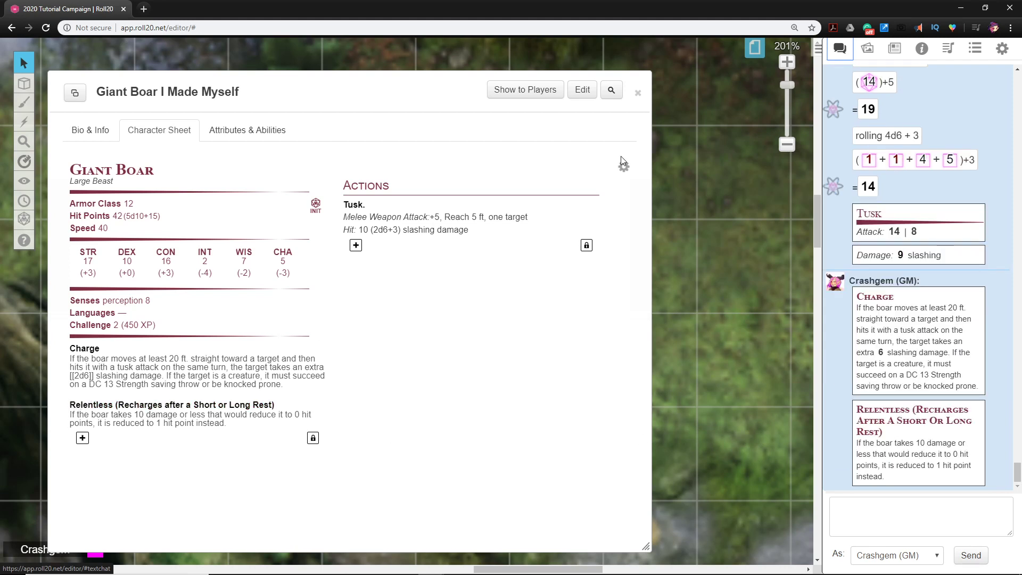
{"action": "left_click", "coordinate": [638, 92]}
{"action": "left_click", "coordinate": [564, 196]}
{"action": "scroll", "coordinate": [541, 197], "scroll_direction": "down", "scroll_amount": 5}
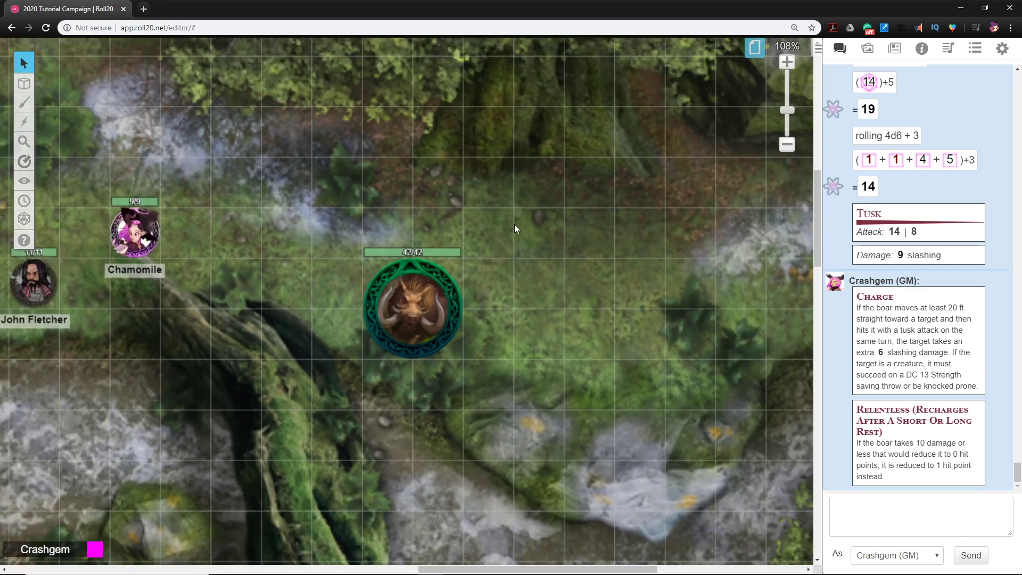
{"action": "scroll", "coordinate": [492, 234], "scroll_direction": "down", "scroll_amount": 3}
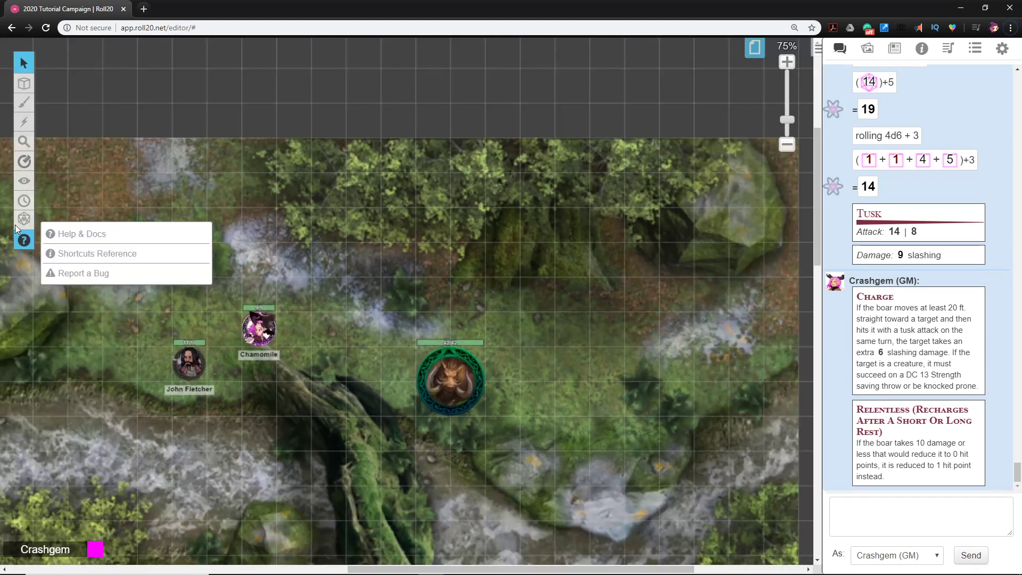
Open the advanced dice roller, collapse and restore its window, and close it
{"action": "mouse_move", "coordinate": [19, 226]}
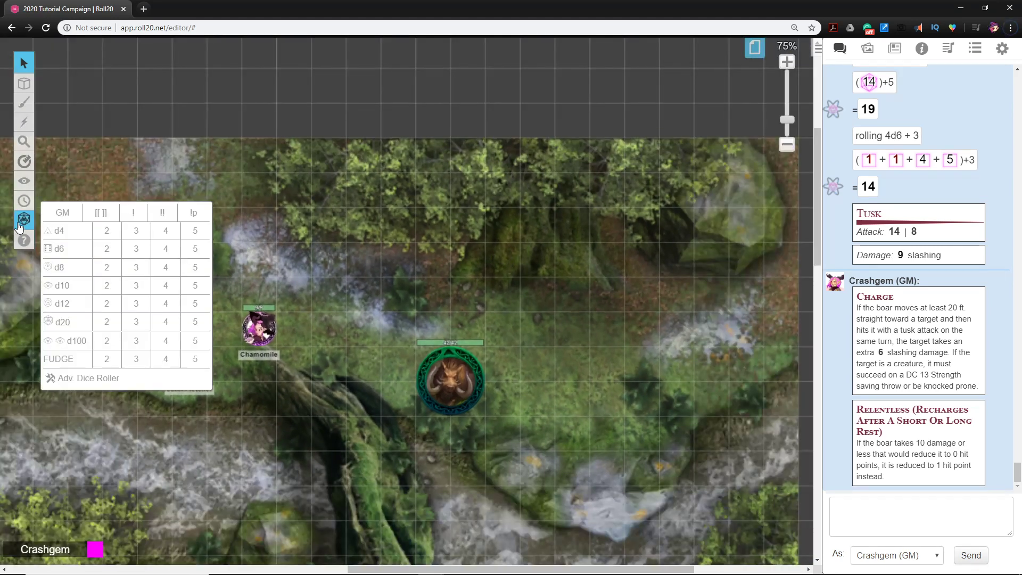
{"action": "left_click", "coordinate": [97, 379]}
{"action": "double_click", "coordinate": [501, 82]}
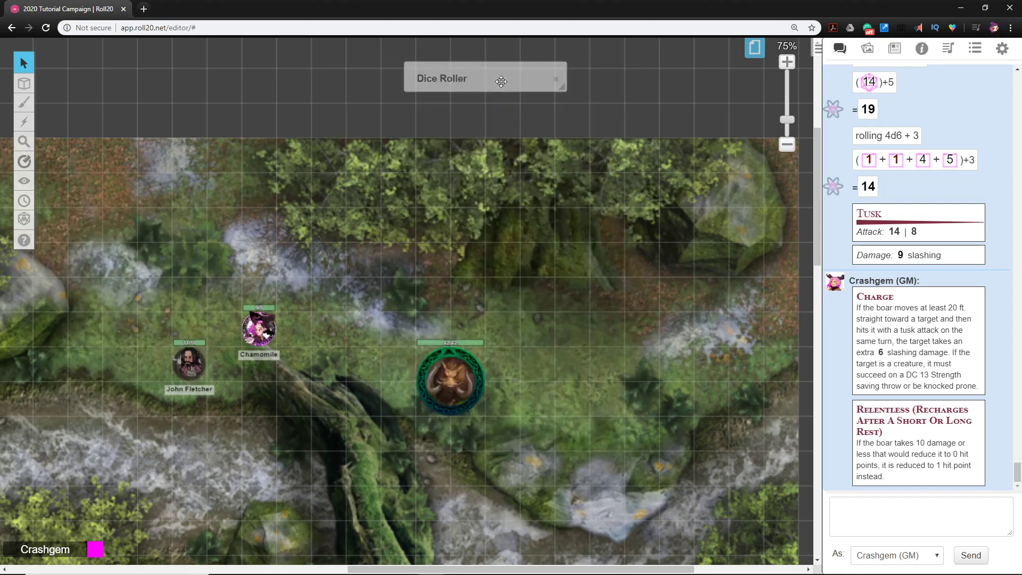
{"action": "double_click", "coordinate": [501, 77]}
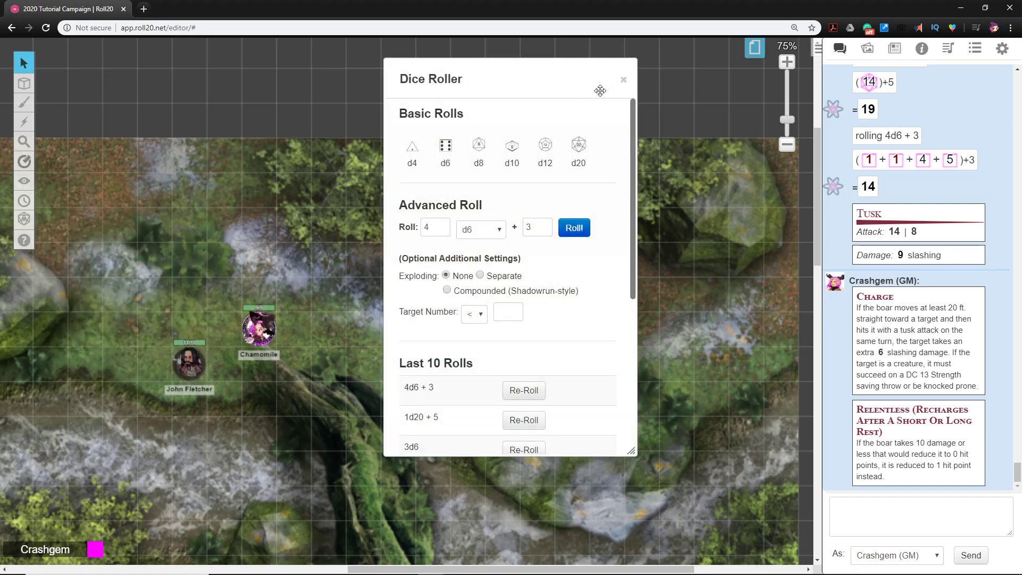
{"action": "left_click", "coordinate": [620, 83]}
Clear the "boar" search from the compendium and move the boar token off the map, above its upper edge
{"action": "left_click", "coordinate": [922, 48]}
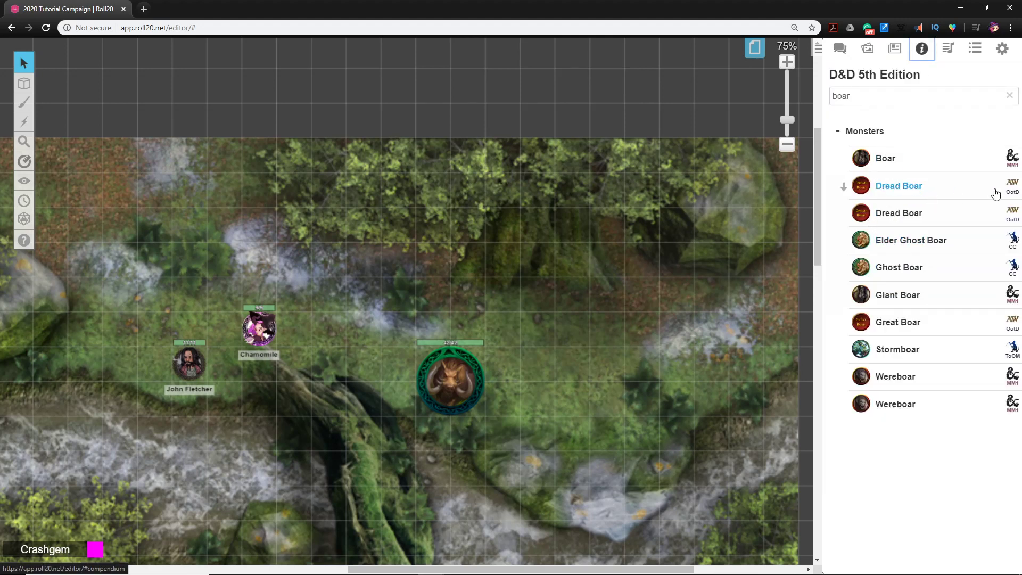
{"action": "left_click", "coordinate": [1009, 95]}
{"action": "left_click_drag", "start_coordinate": [439, 385], "coordinate": [453, 222]}
{"action": "scroll", "coordinate": [496, 341], "scroll_direction": "up", "scroll_amount": 3}
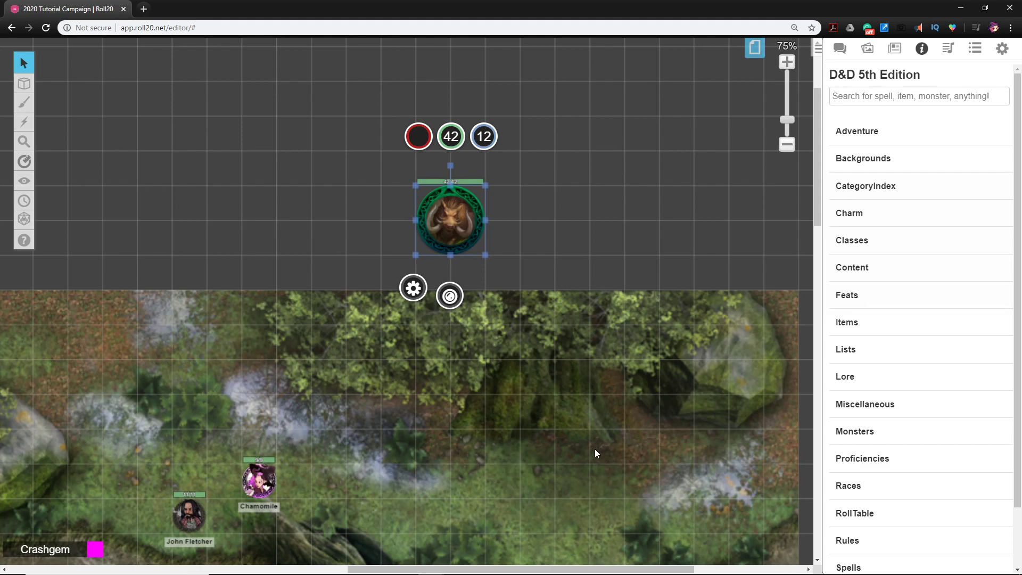
{"action": "scroll", "coordinate": [458, 449], "scroll_direction": "down", "scroll_amount": 1}
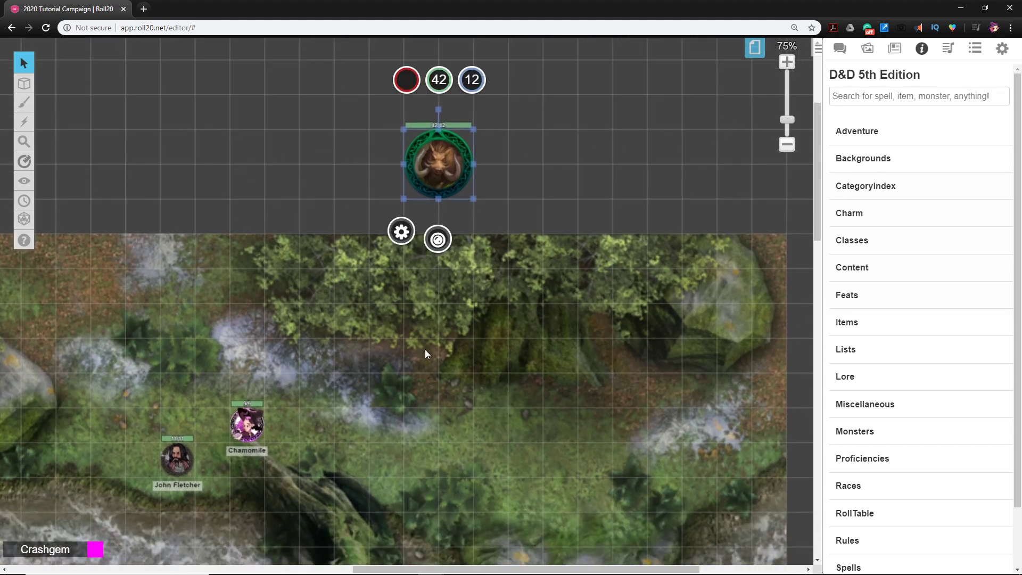
{"action": "scroll", "coordinate": [426, 341], "scroll_direction": "left", "scroll_amount": 2}
{"action": "scroll", "coordinate": [456, 426], "scroll_direction": "down", "scroll_amount": 2}
{"action": "scroll", "coordinate": [487, 405], "scroll_direction": "down", "scroll_amount": 1}
{"action": "scroll", "coordinate": [487, 404], "scroll_direction": "left", "scroll_amount": 2}
{"action": "scroll", "coordinate": [493, 410], "scroll_direction": "up", "scroll_amount": 1}
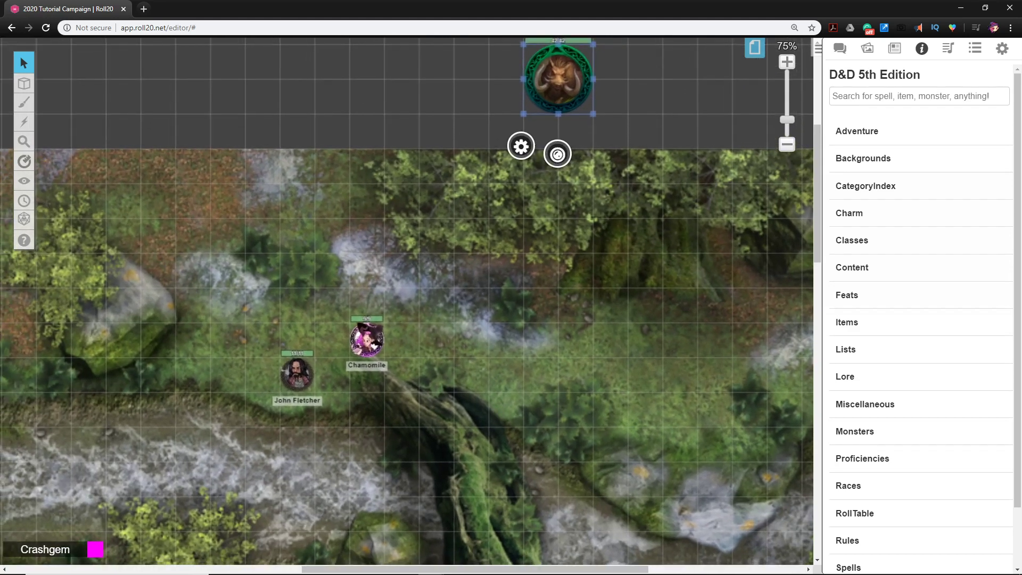